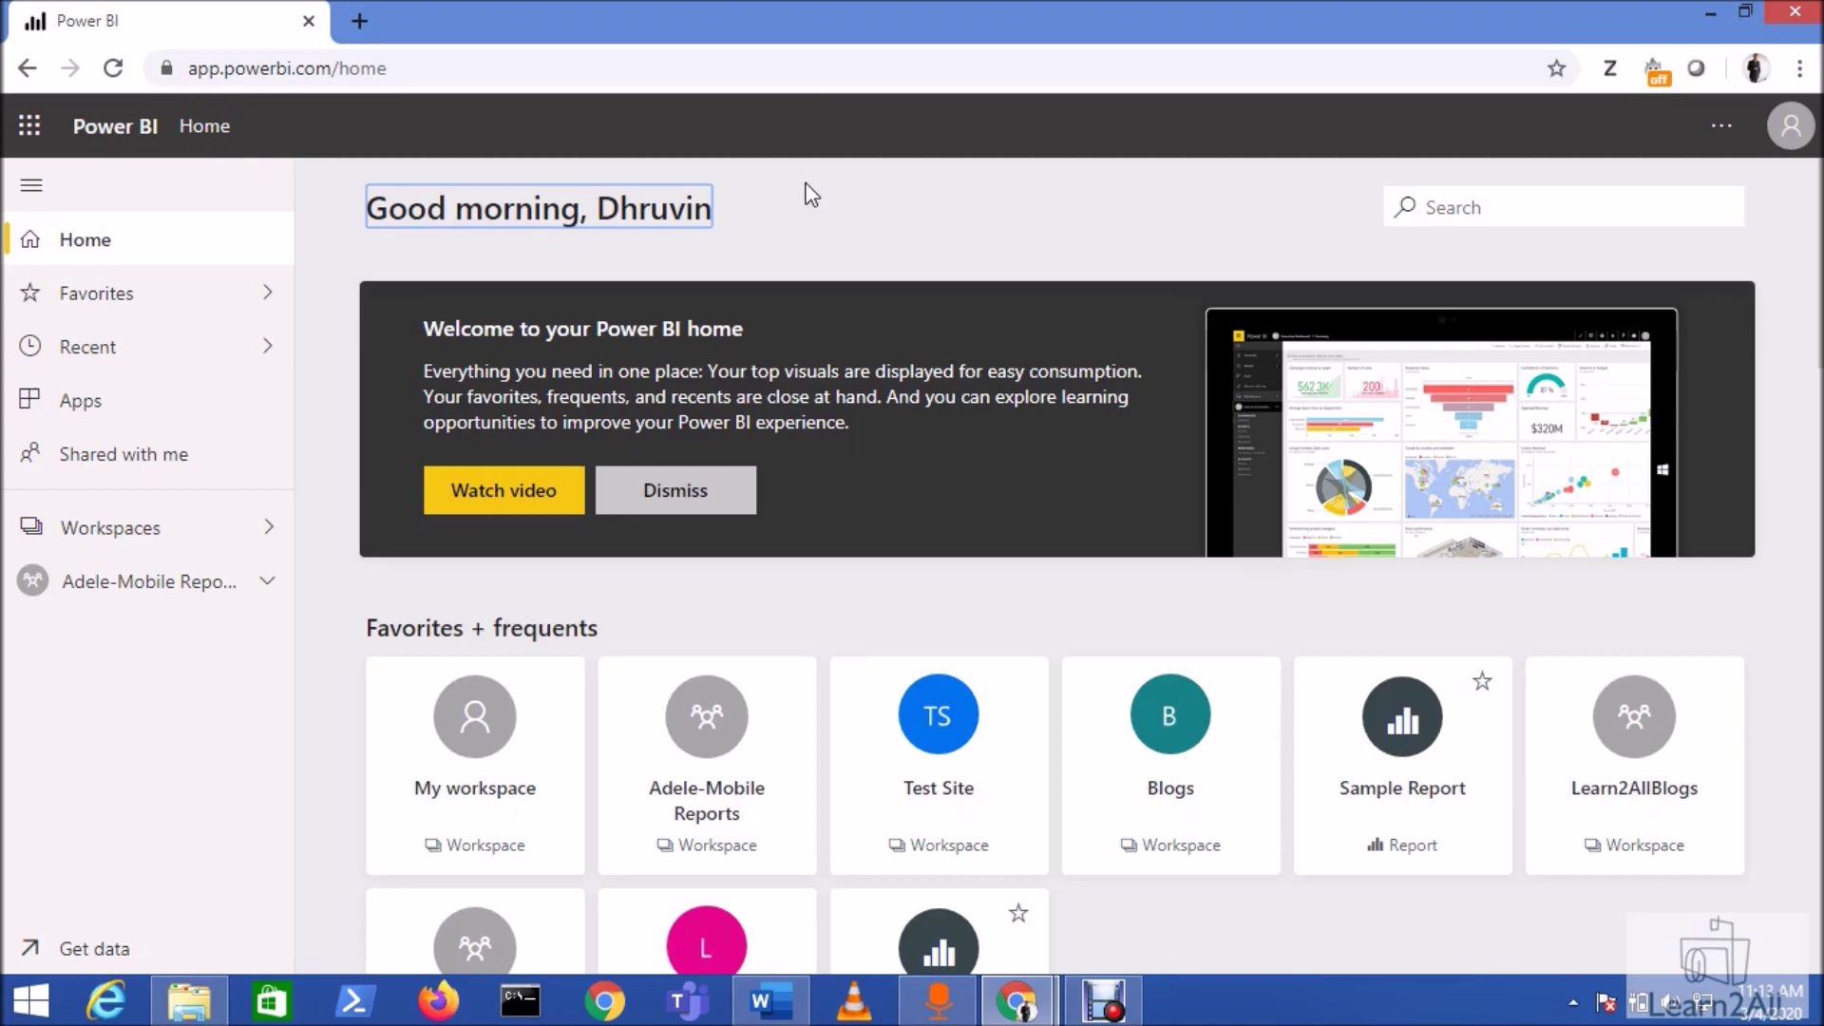
Look through the home page down to its Featured section and return to the beginning
click(1025, 589)
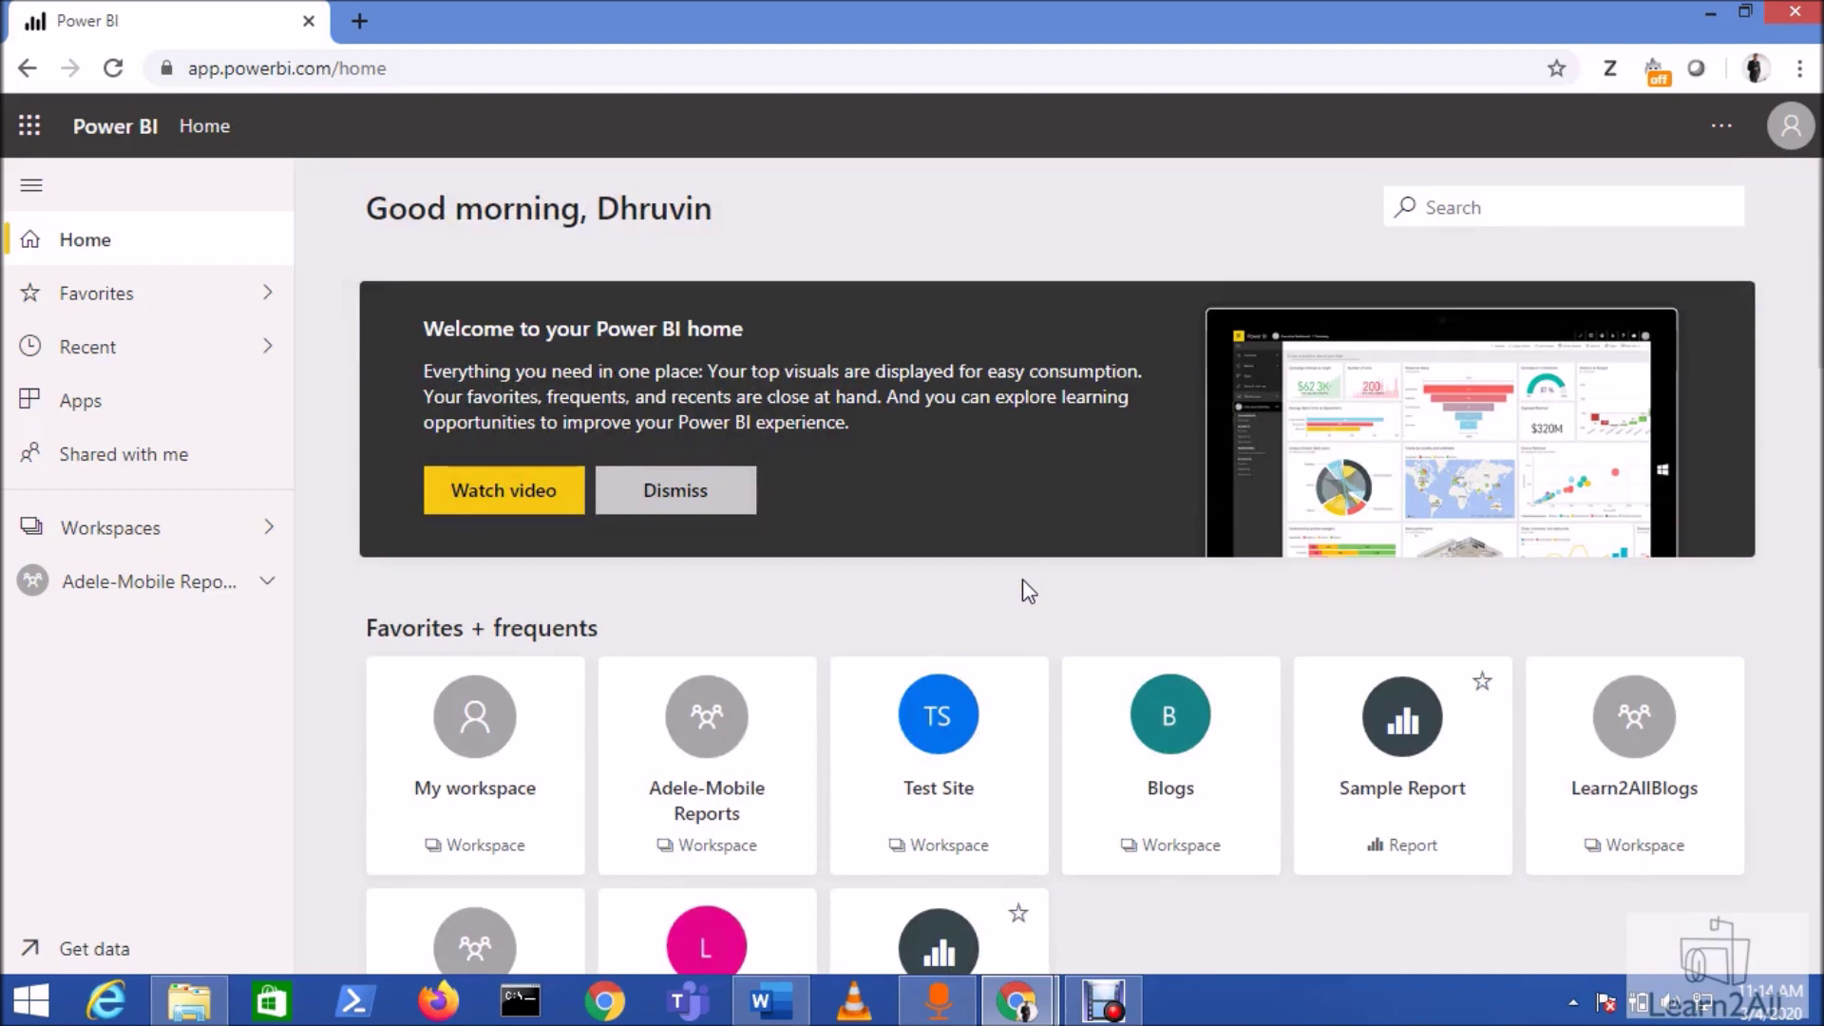
scroll(1022, 580, down, 2)
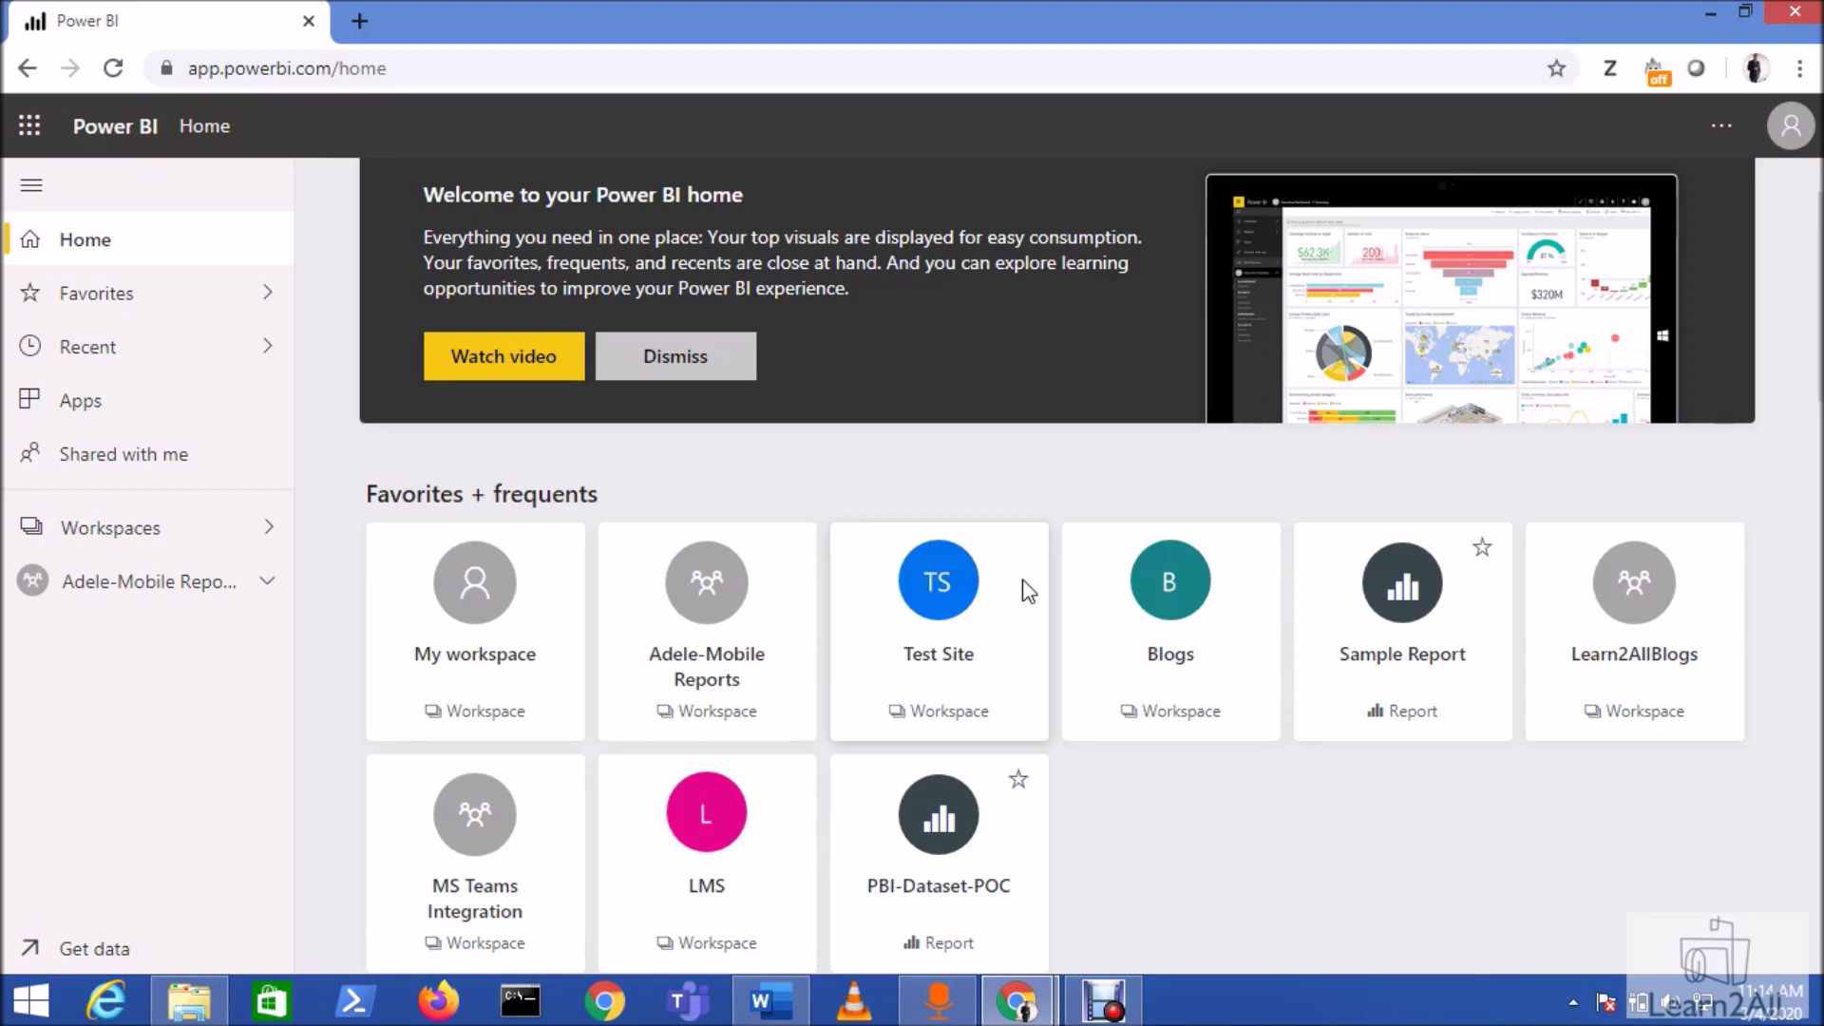
scroll(1024, 584, down, 5)
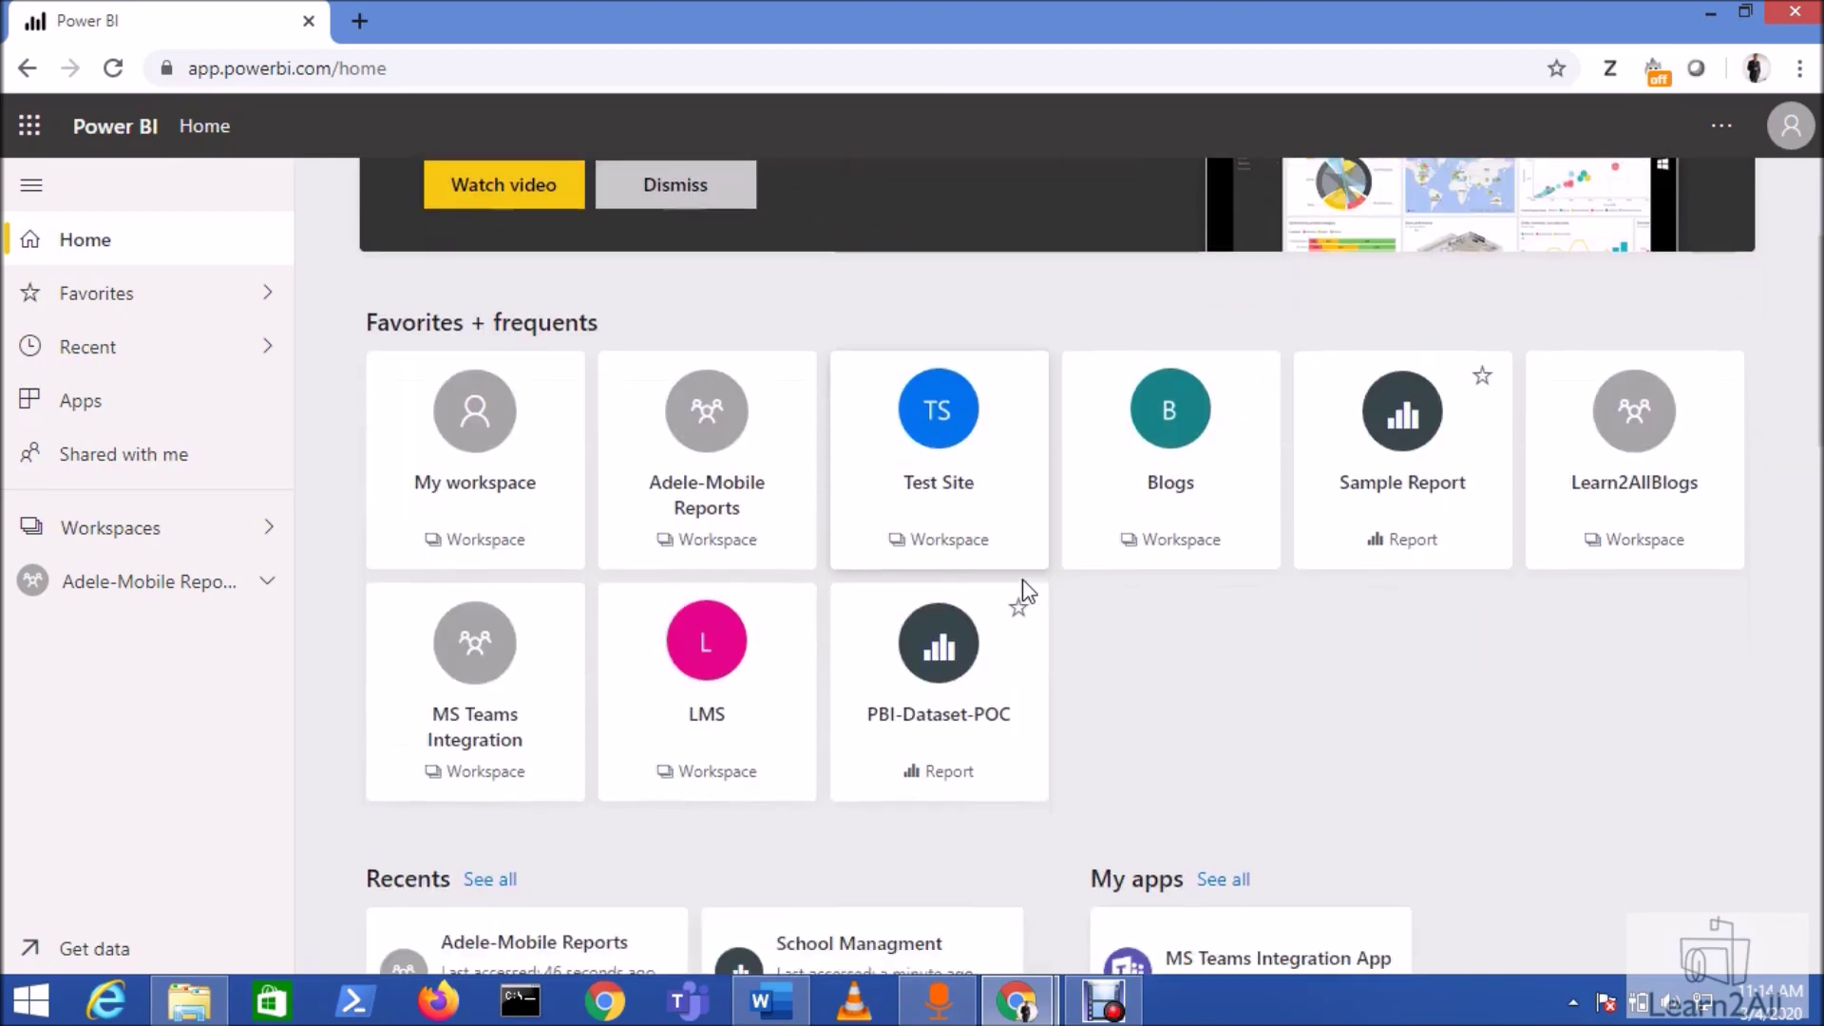
scroll(1023, 578, down, 5)
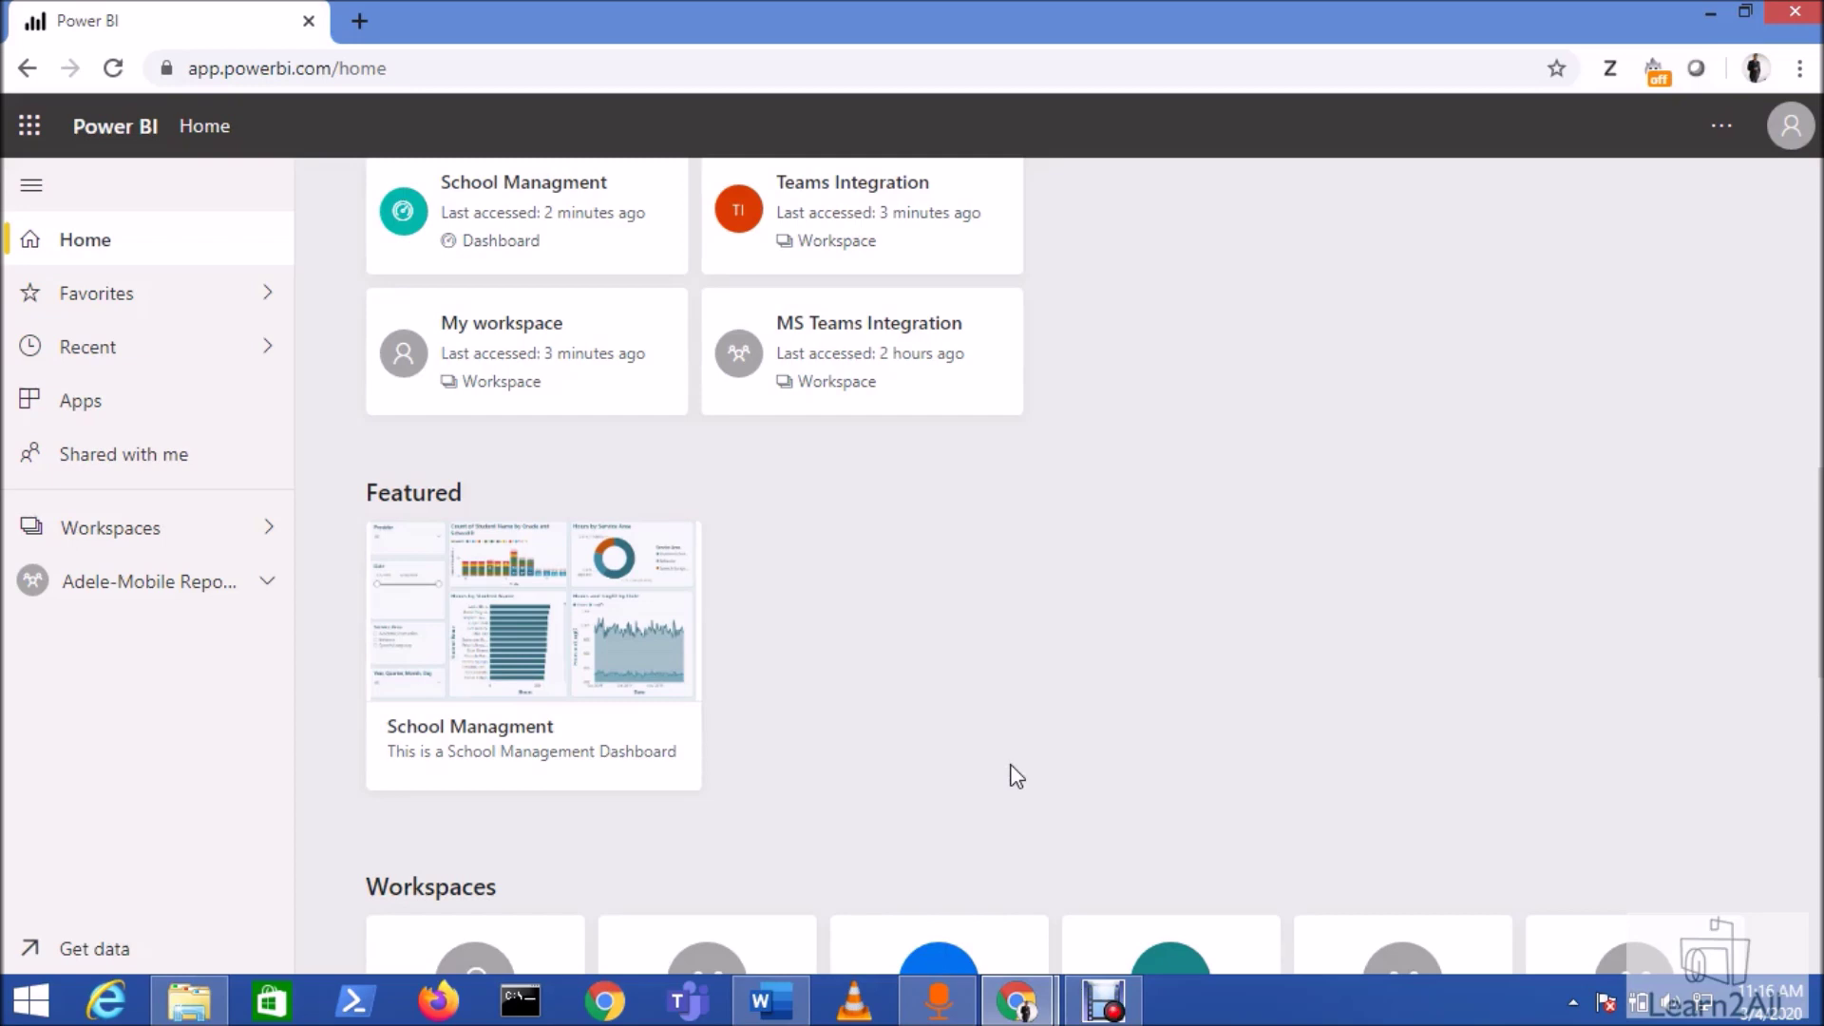
scroll(1015, 775, up, 10)
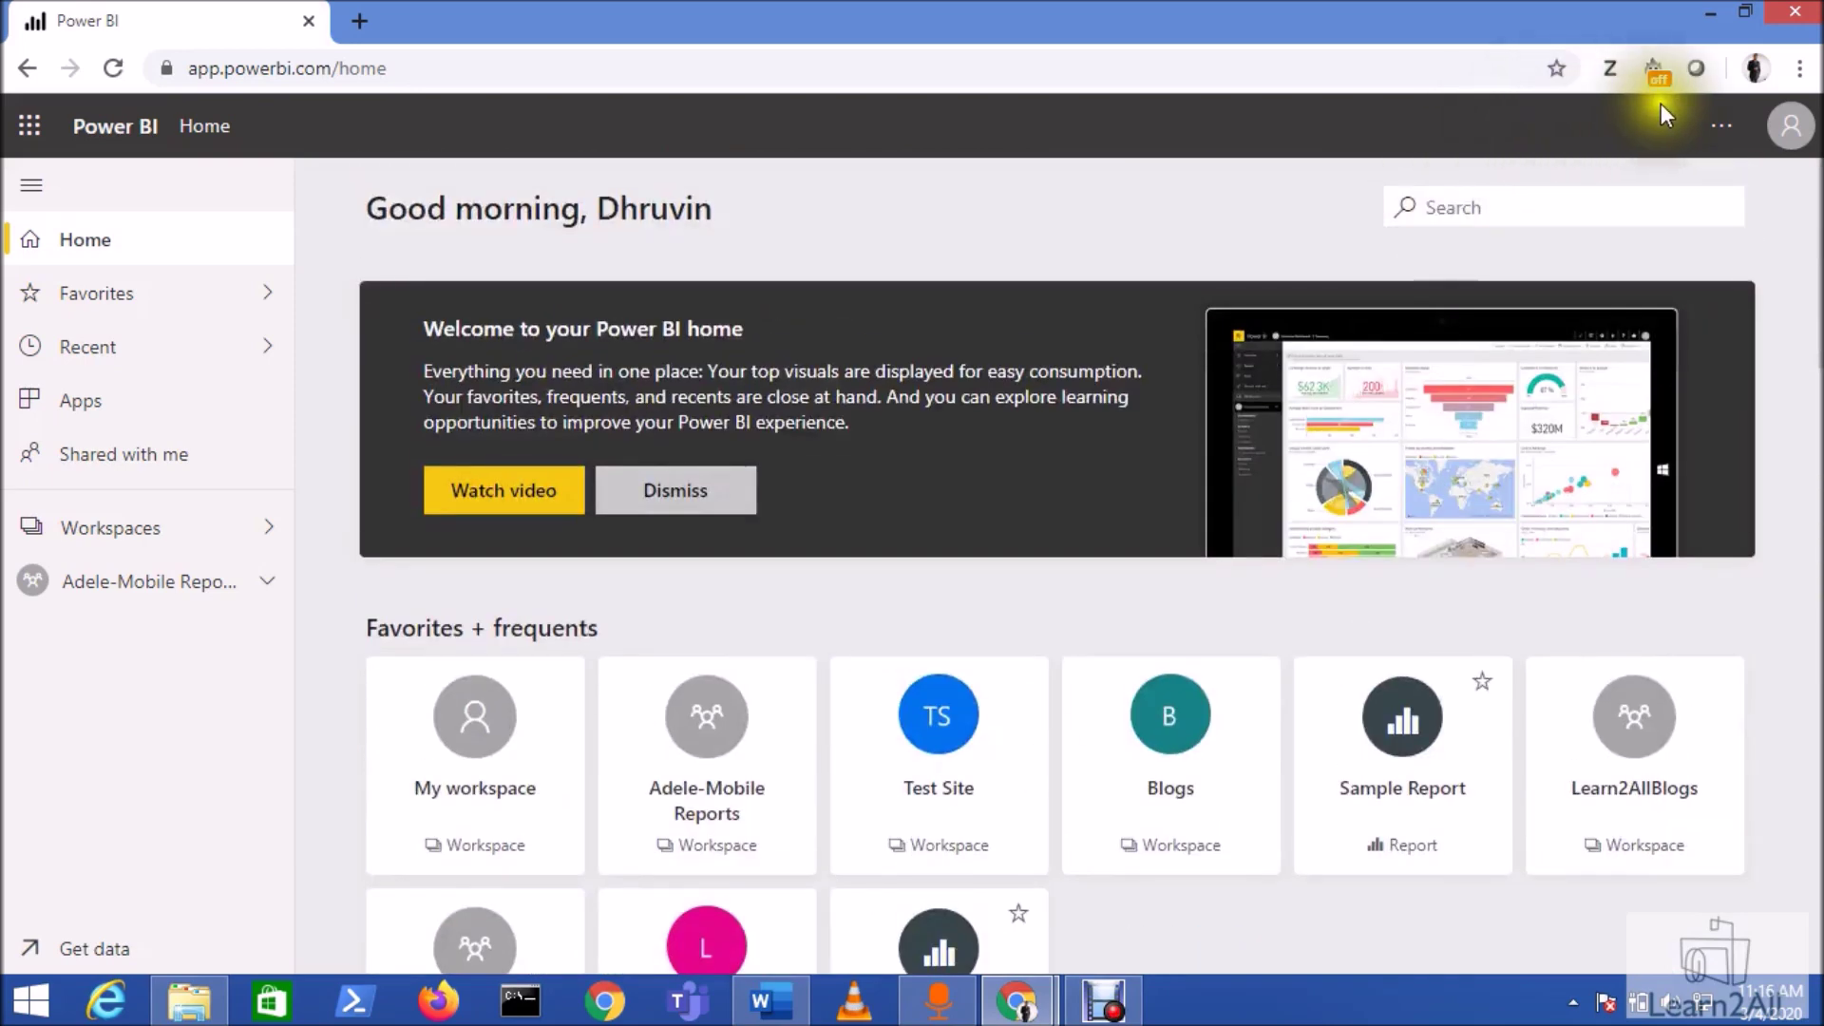
Open the tenant settings in the Admin portal
click(1722, 128)
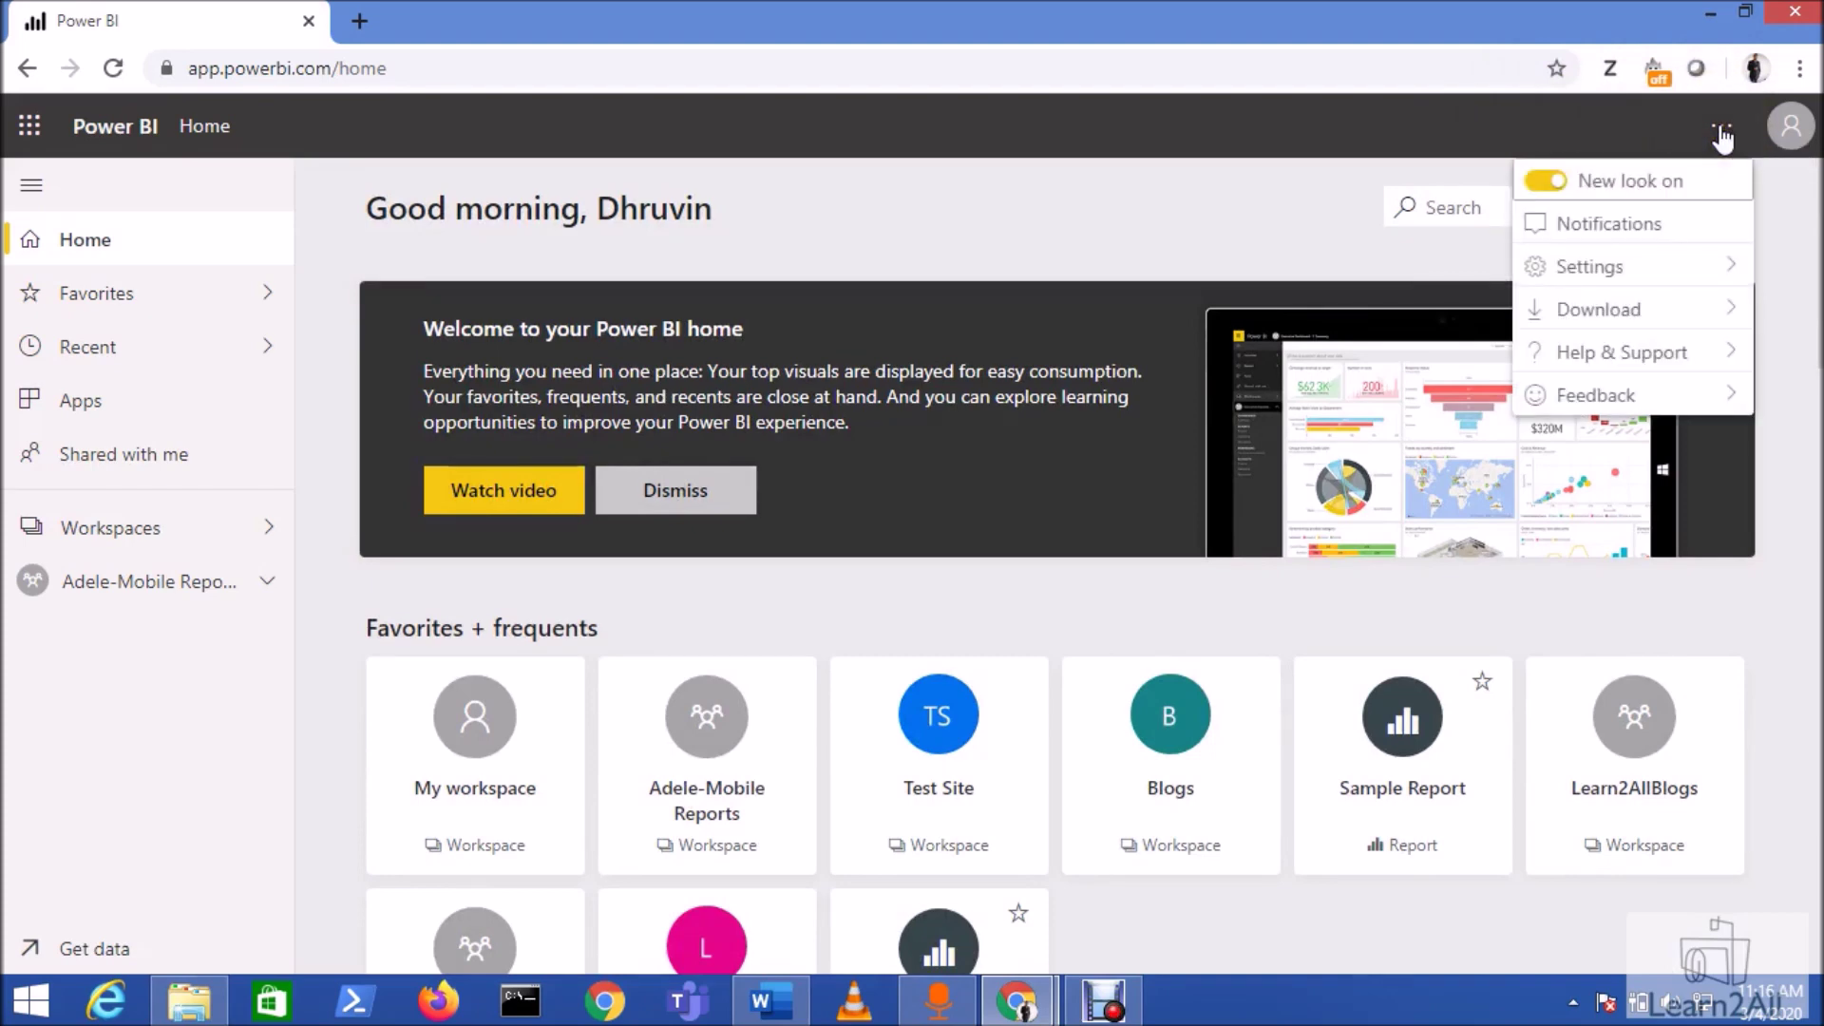
click(1701, 269)
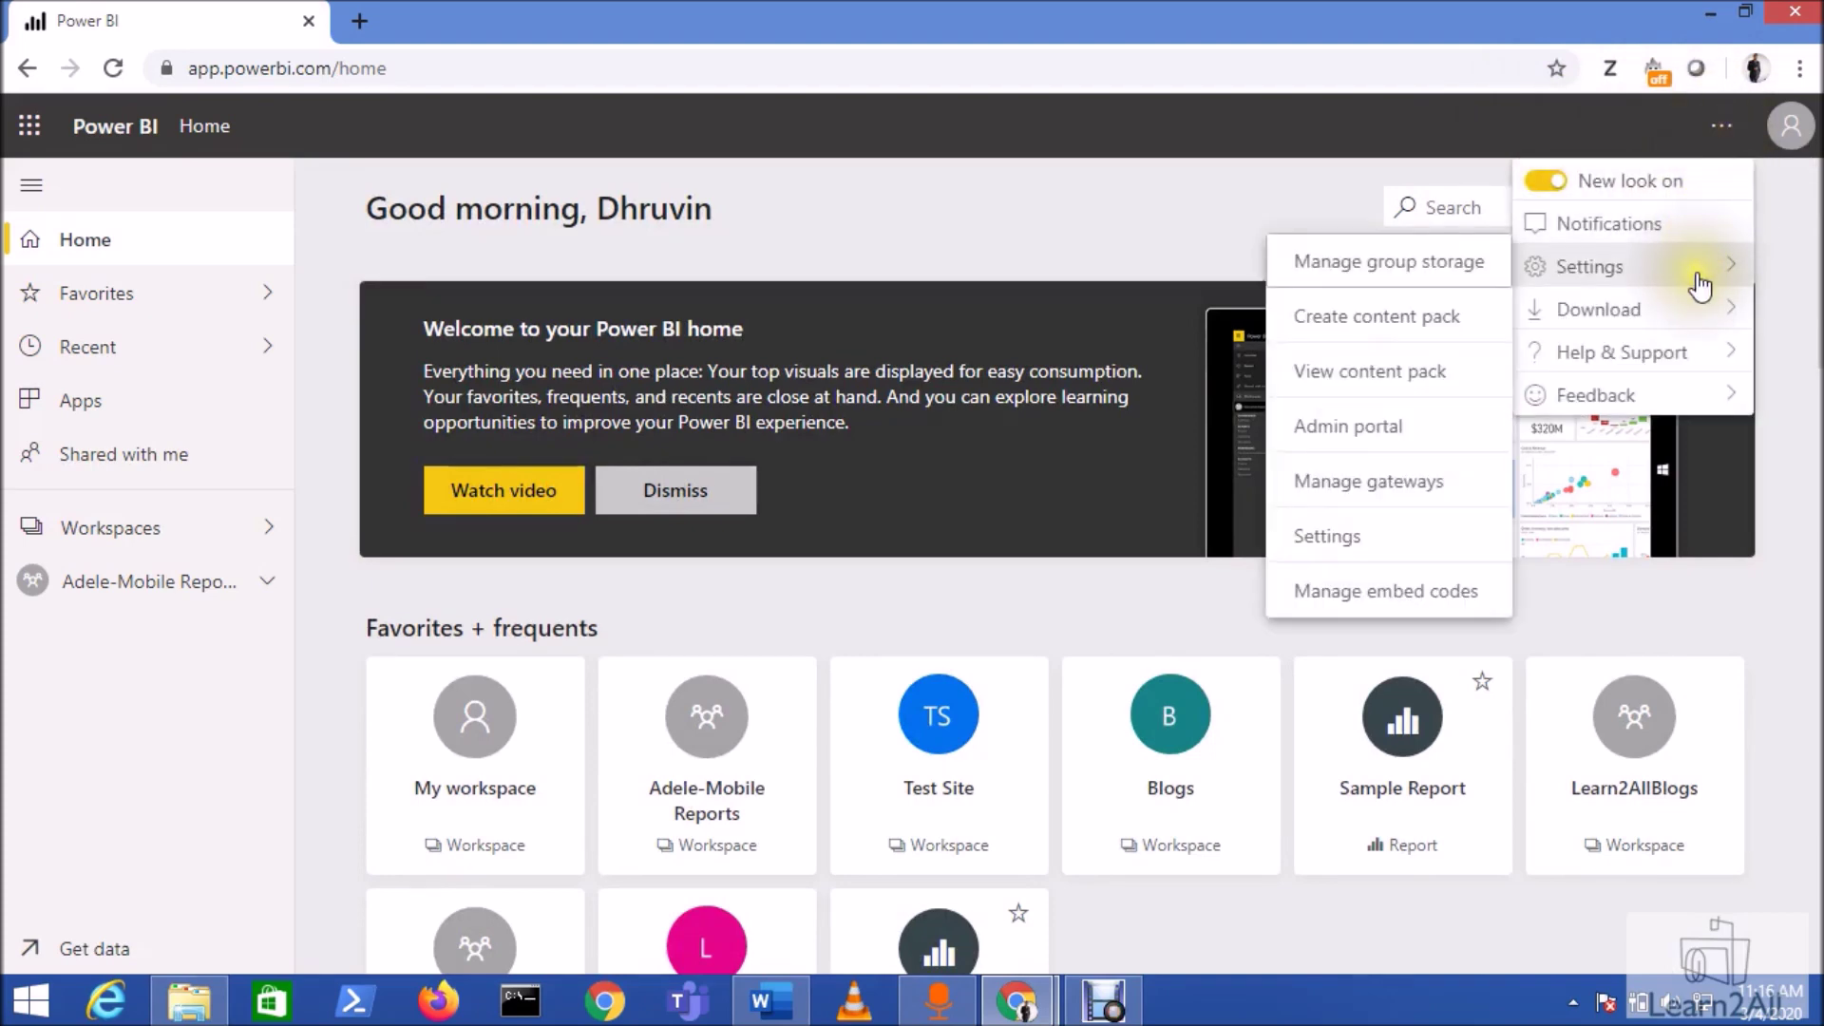
click(1339, 436)
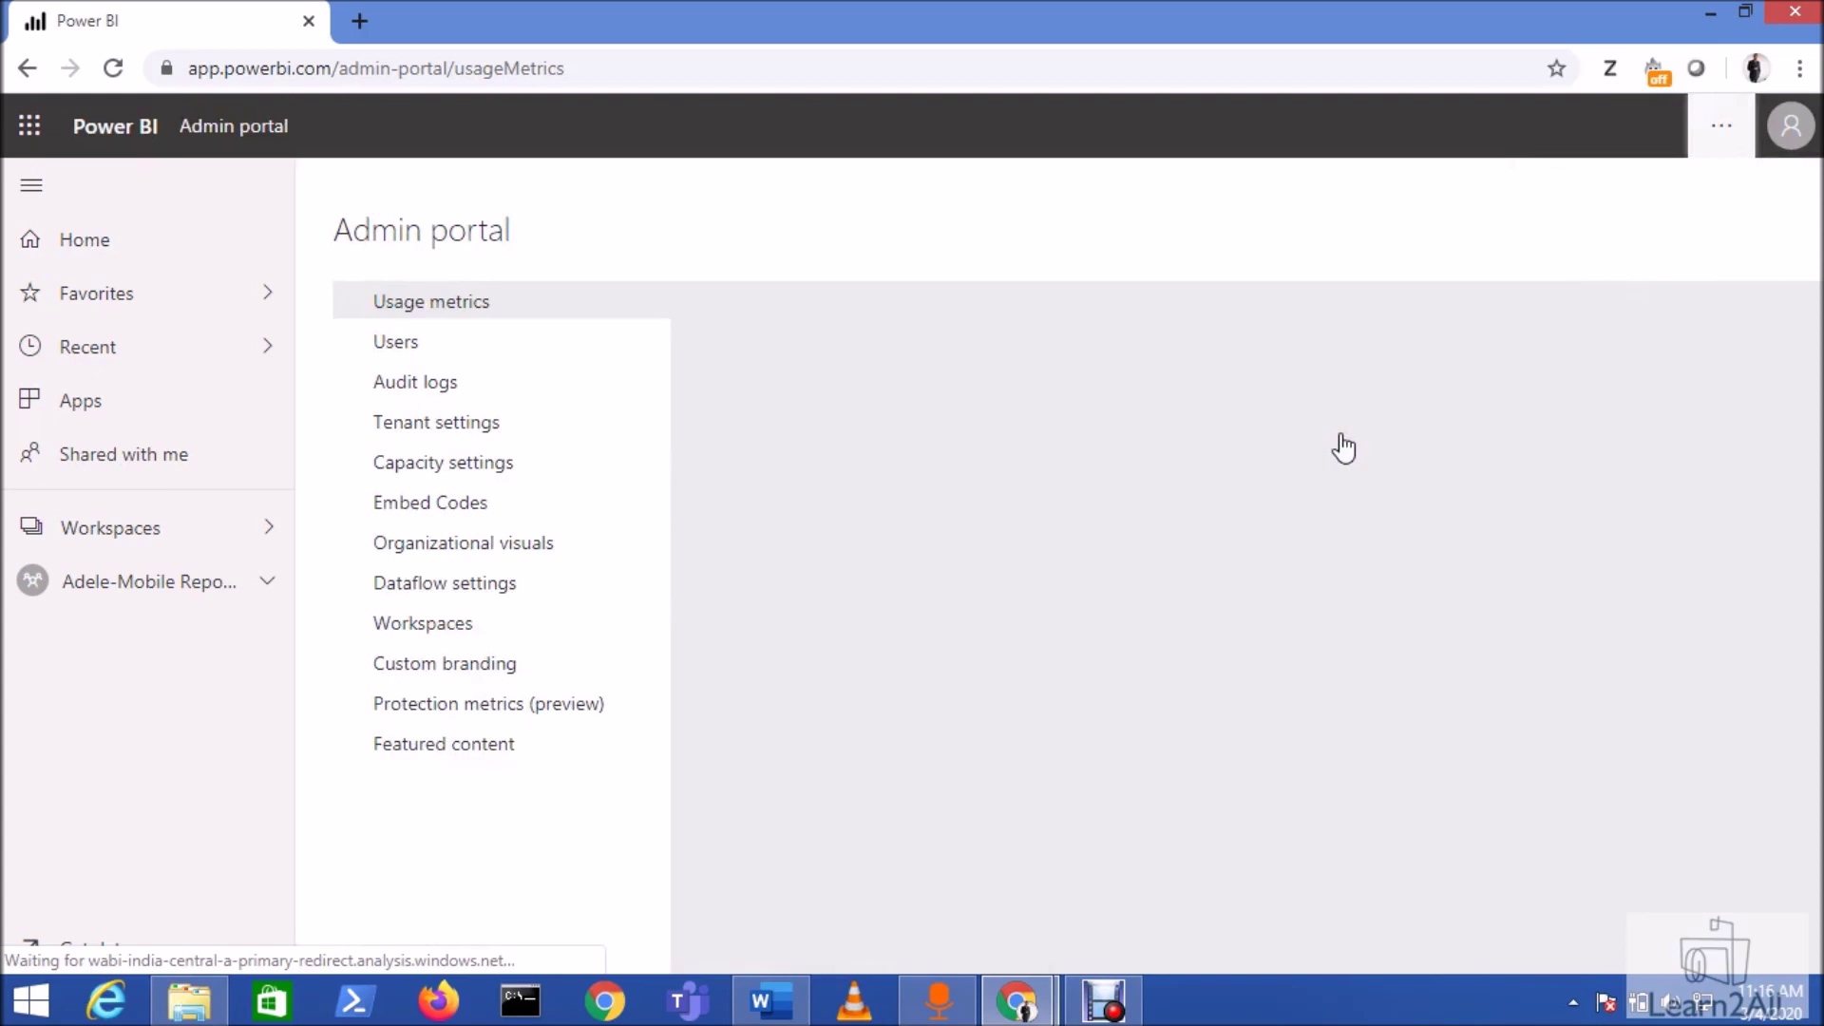
click(454, 433)
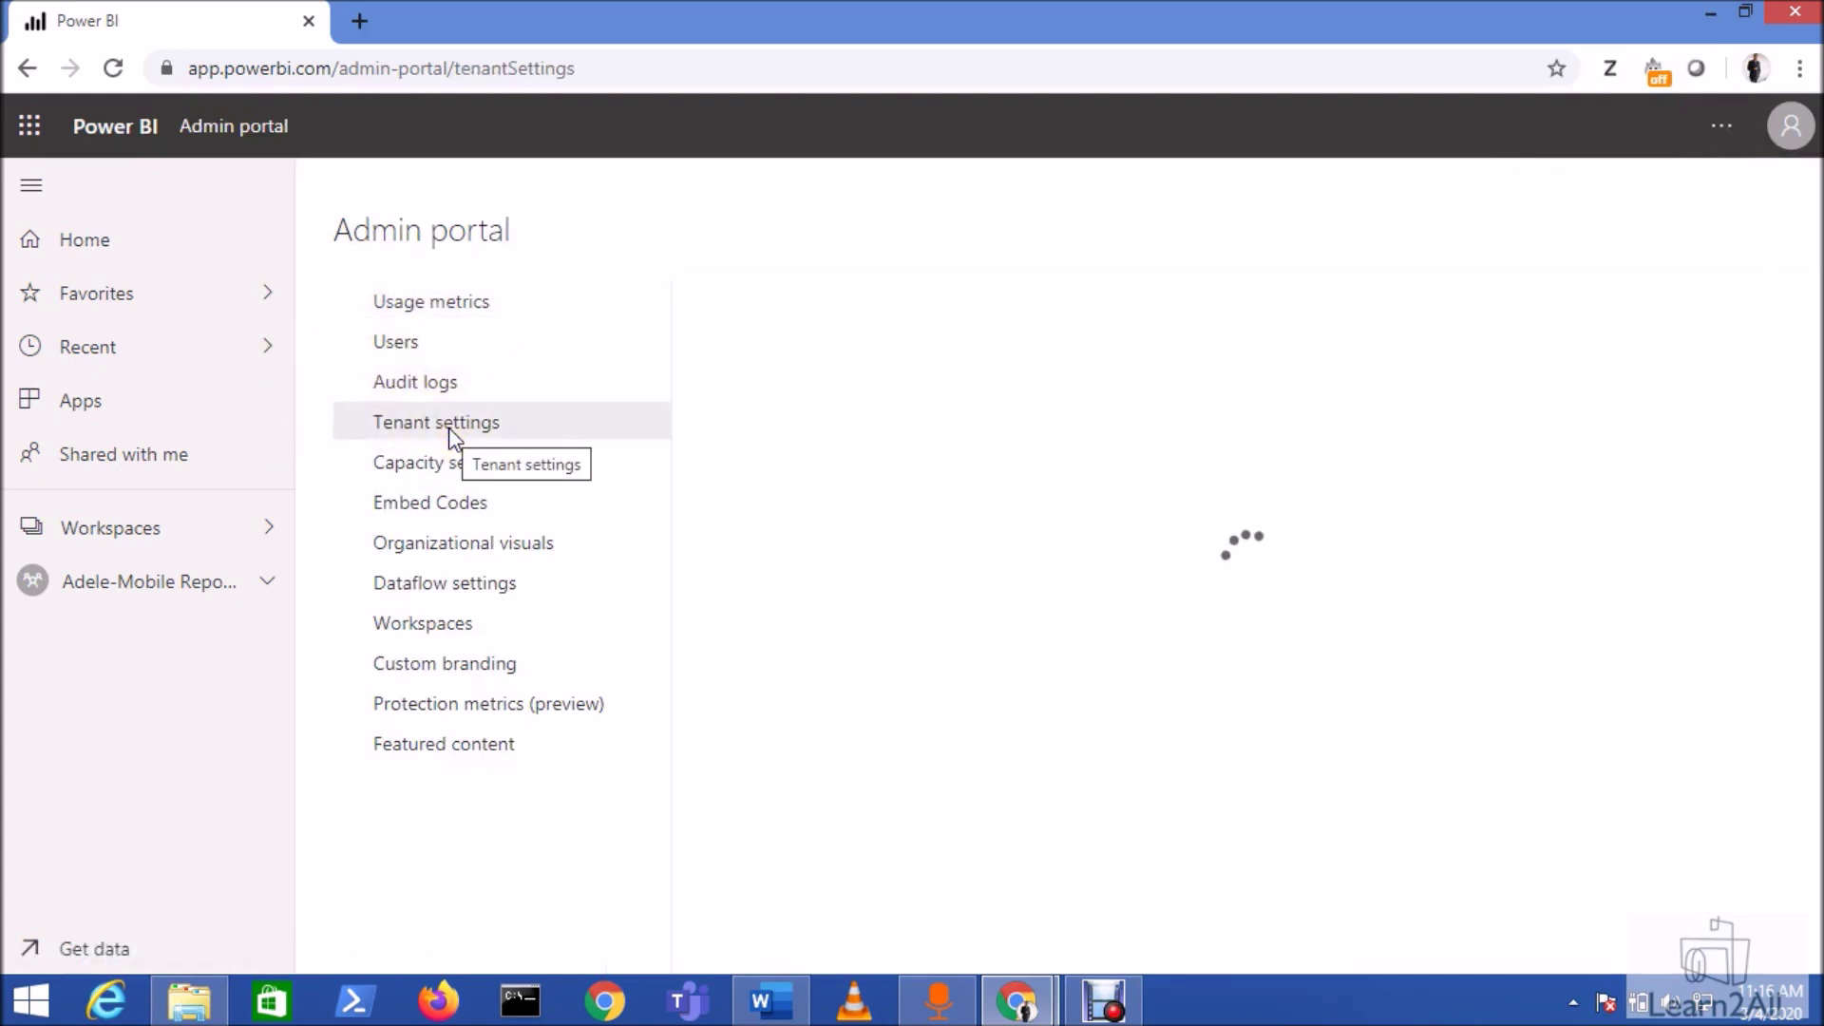
Expand the Featured content setting under Export and sharing settings
scroll(868, 582, down, 4)
scroll(870, 582, down, 7)
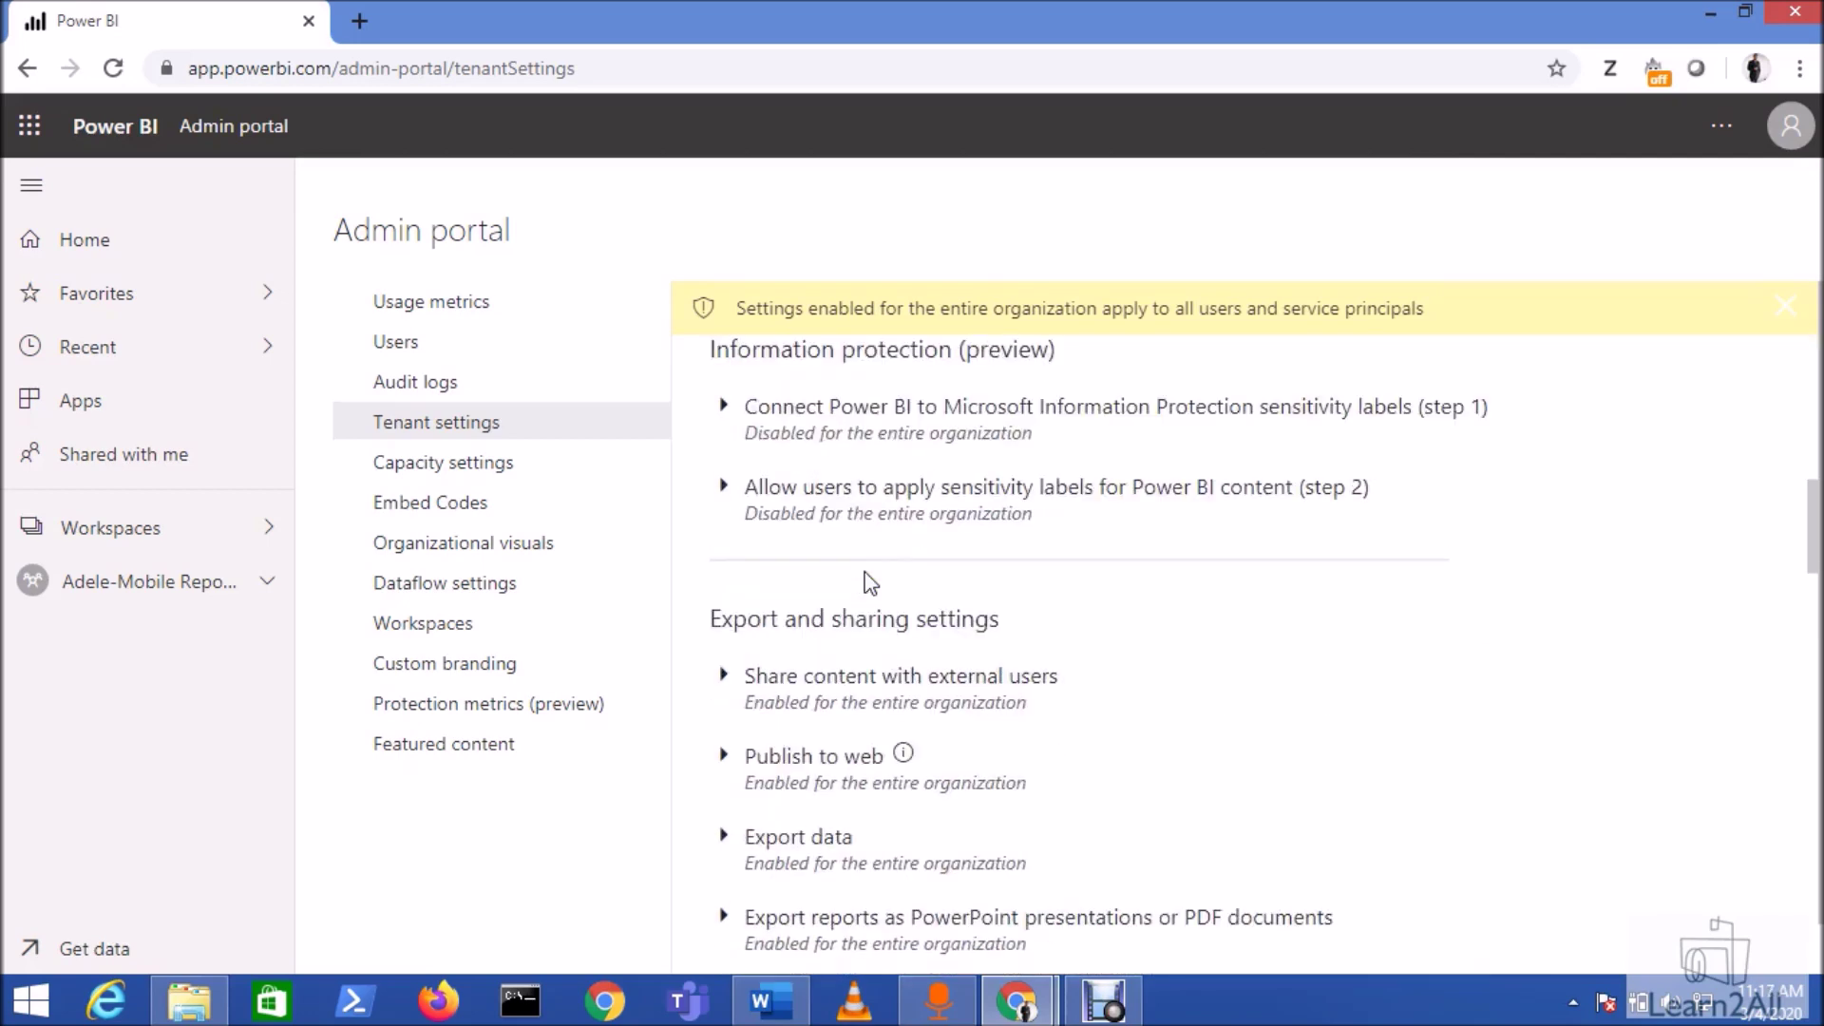
scroll(871, 582, down, 1)
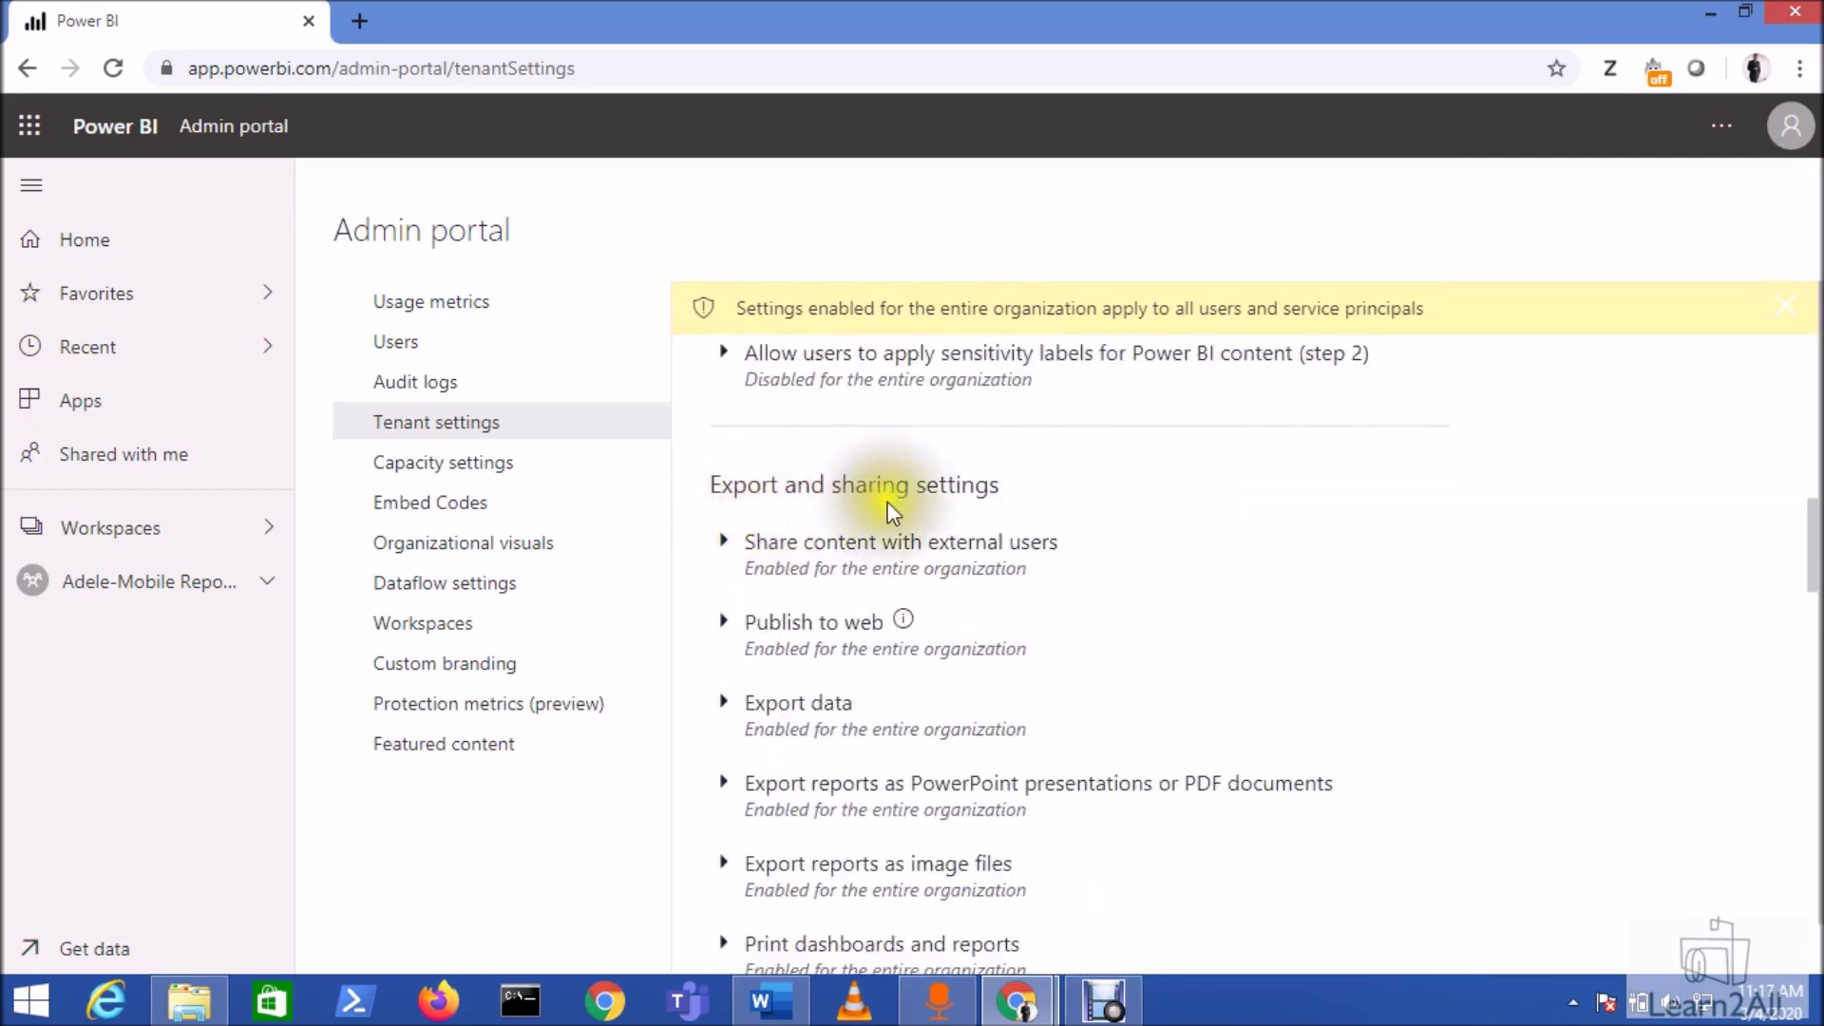
scroll(951, 499, down, 3)
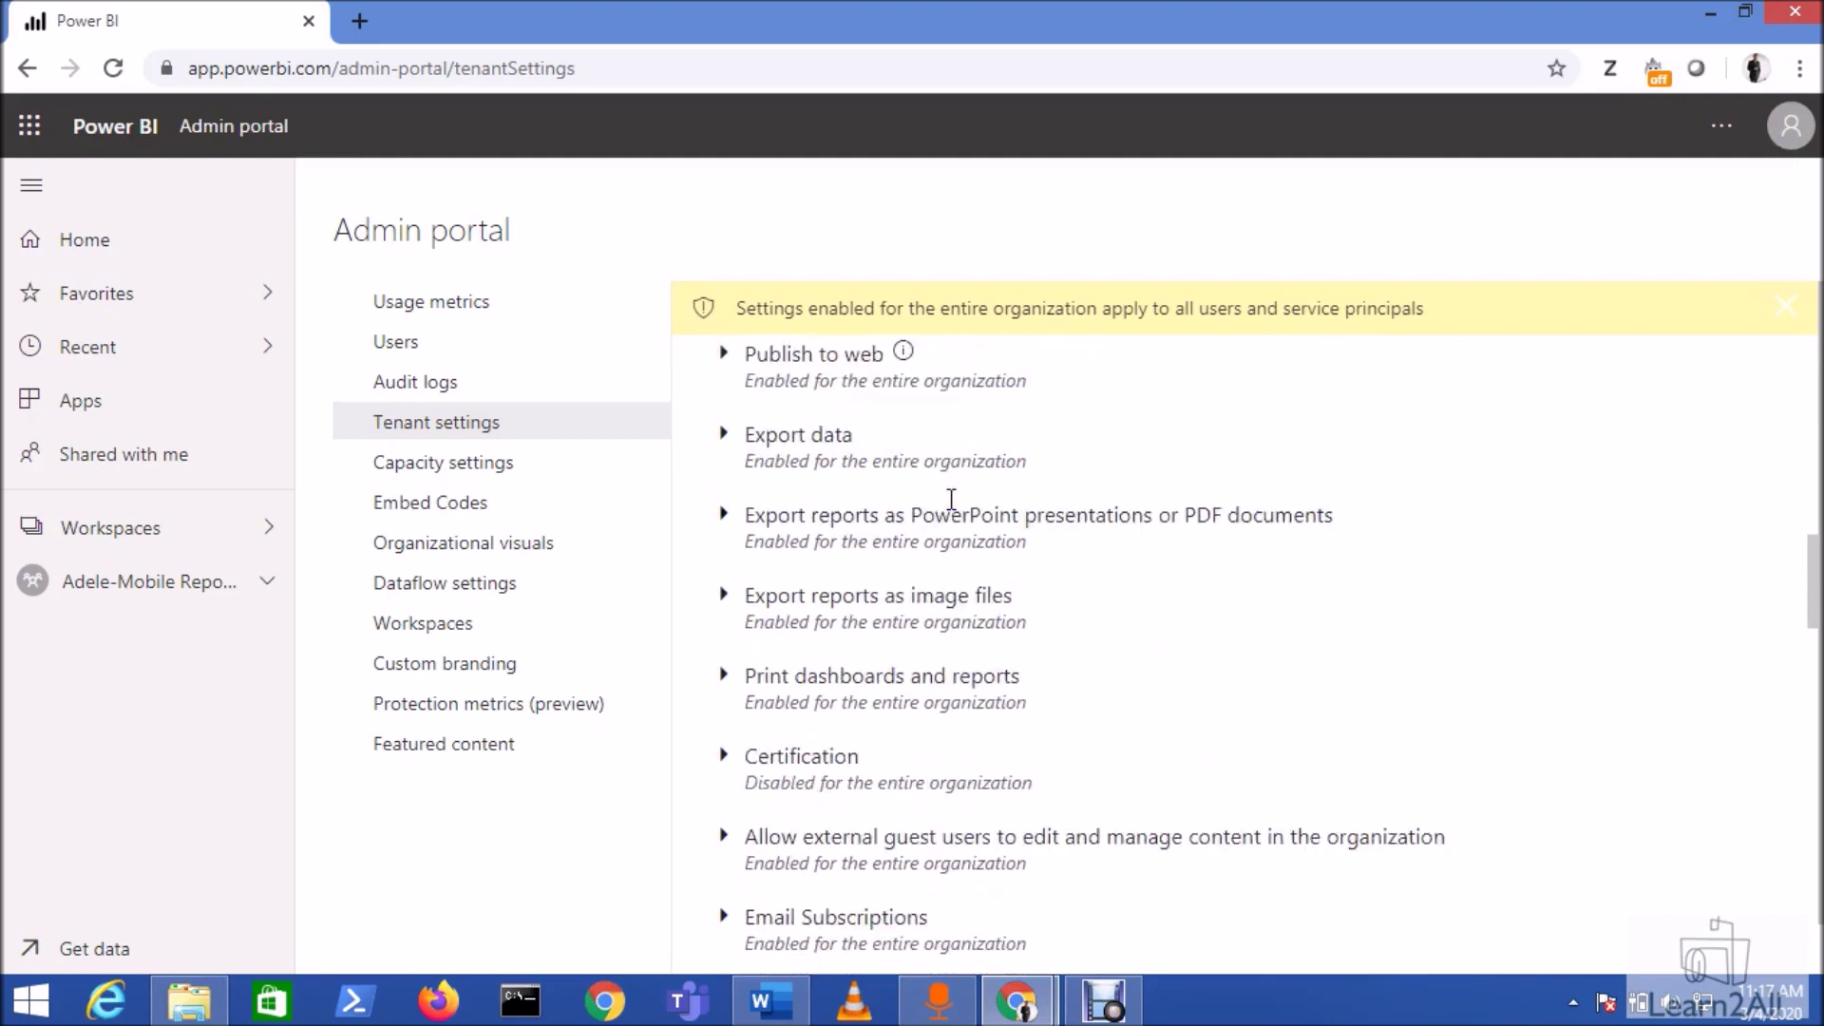
scroll(951, 499, down, 2)
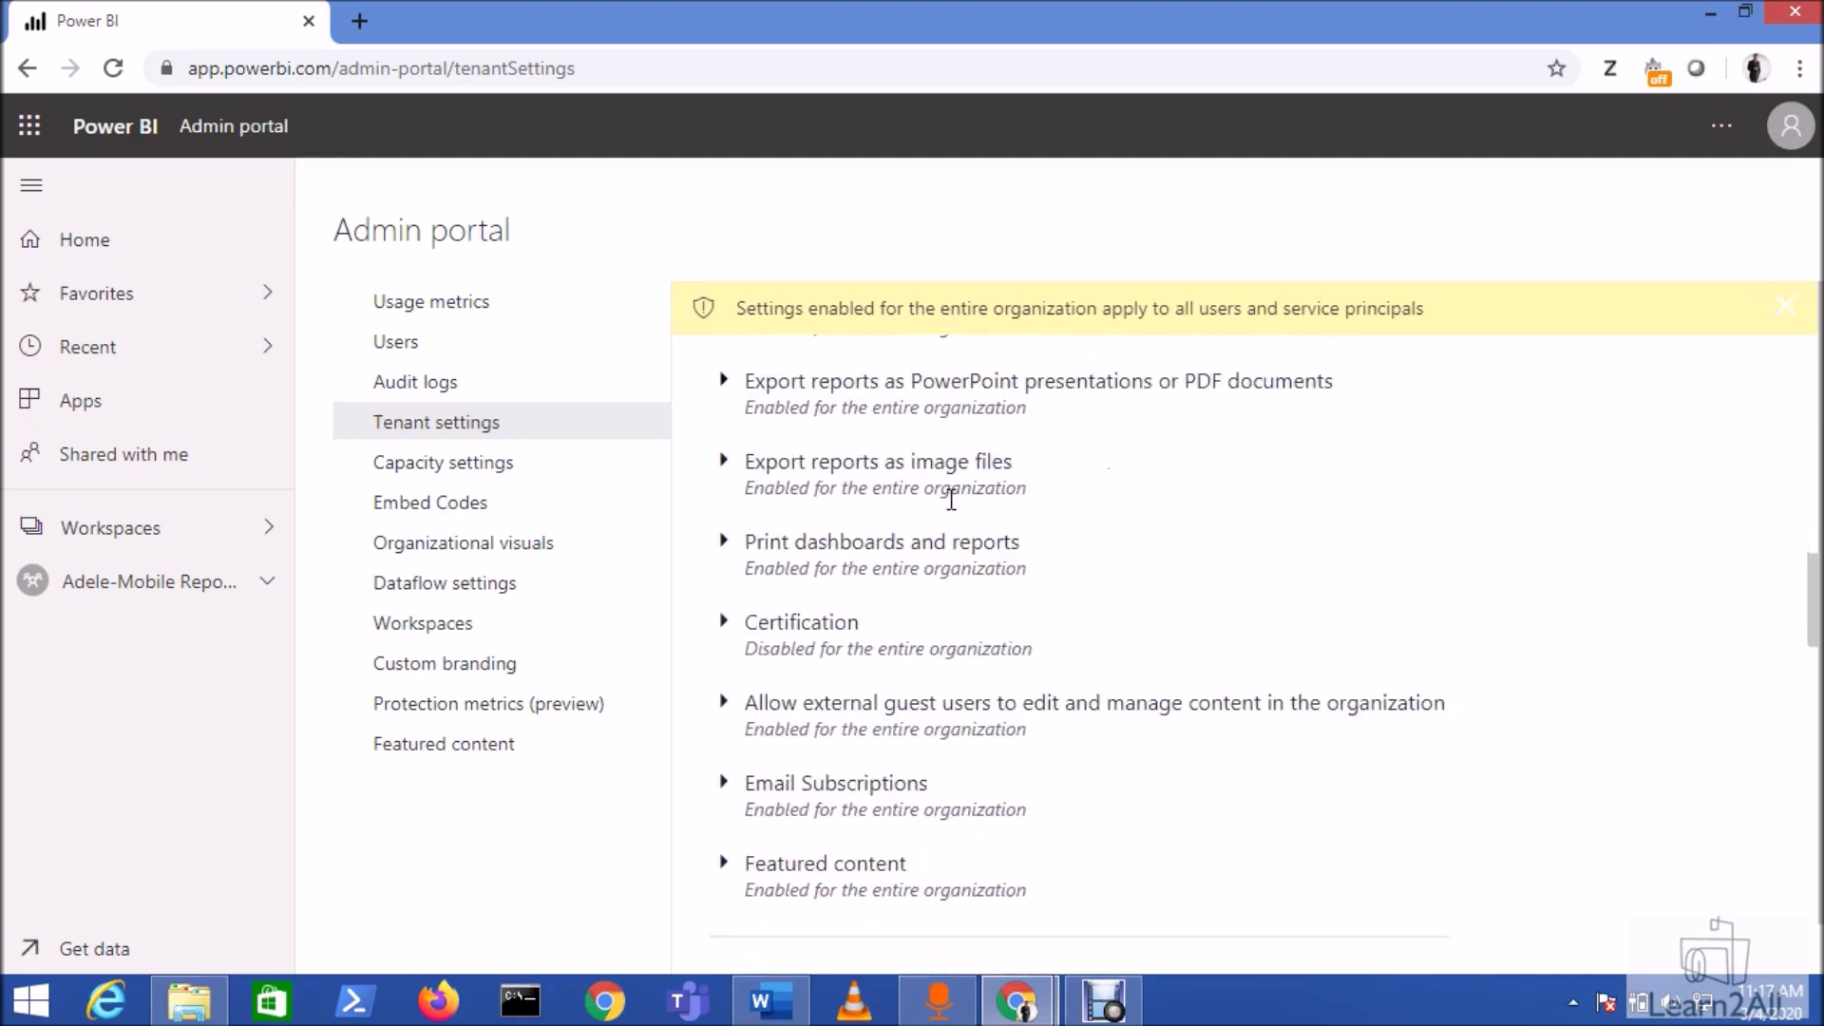
click(727, 869)
click(725, 865)
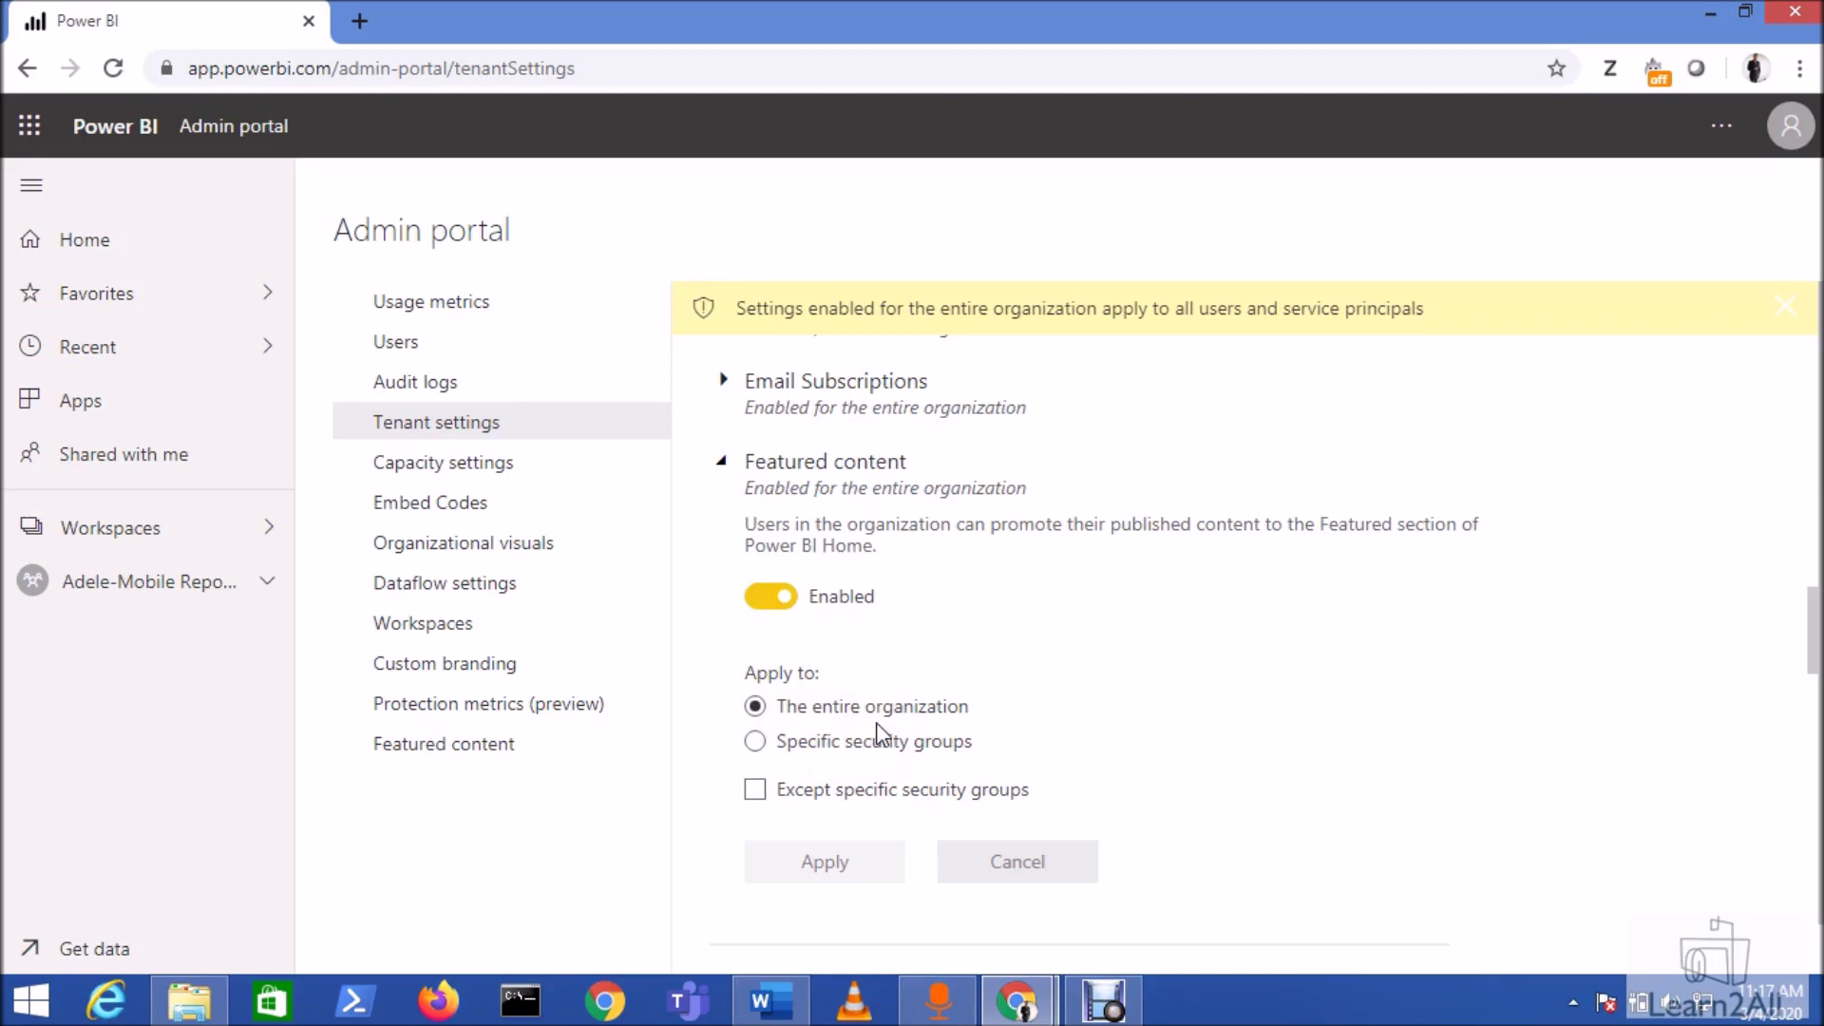
Try limiting the Featured content setting to the BI Promoters Admin security group, and remove the group again
click(755, 742)
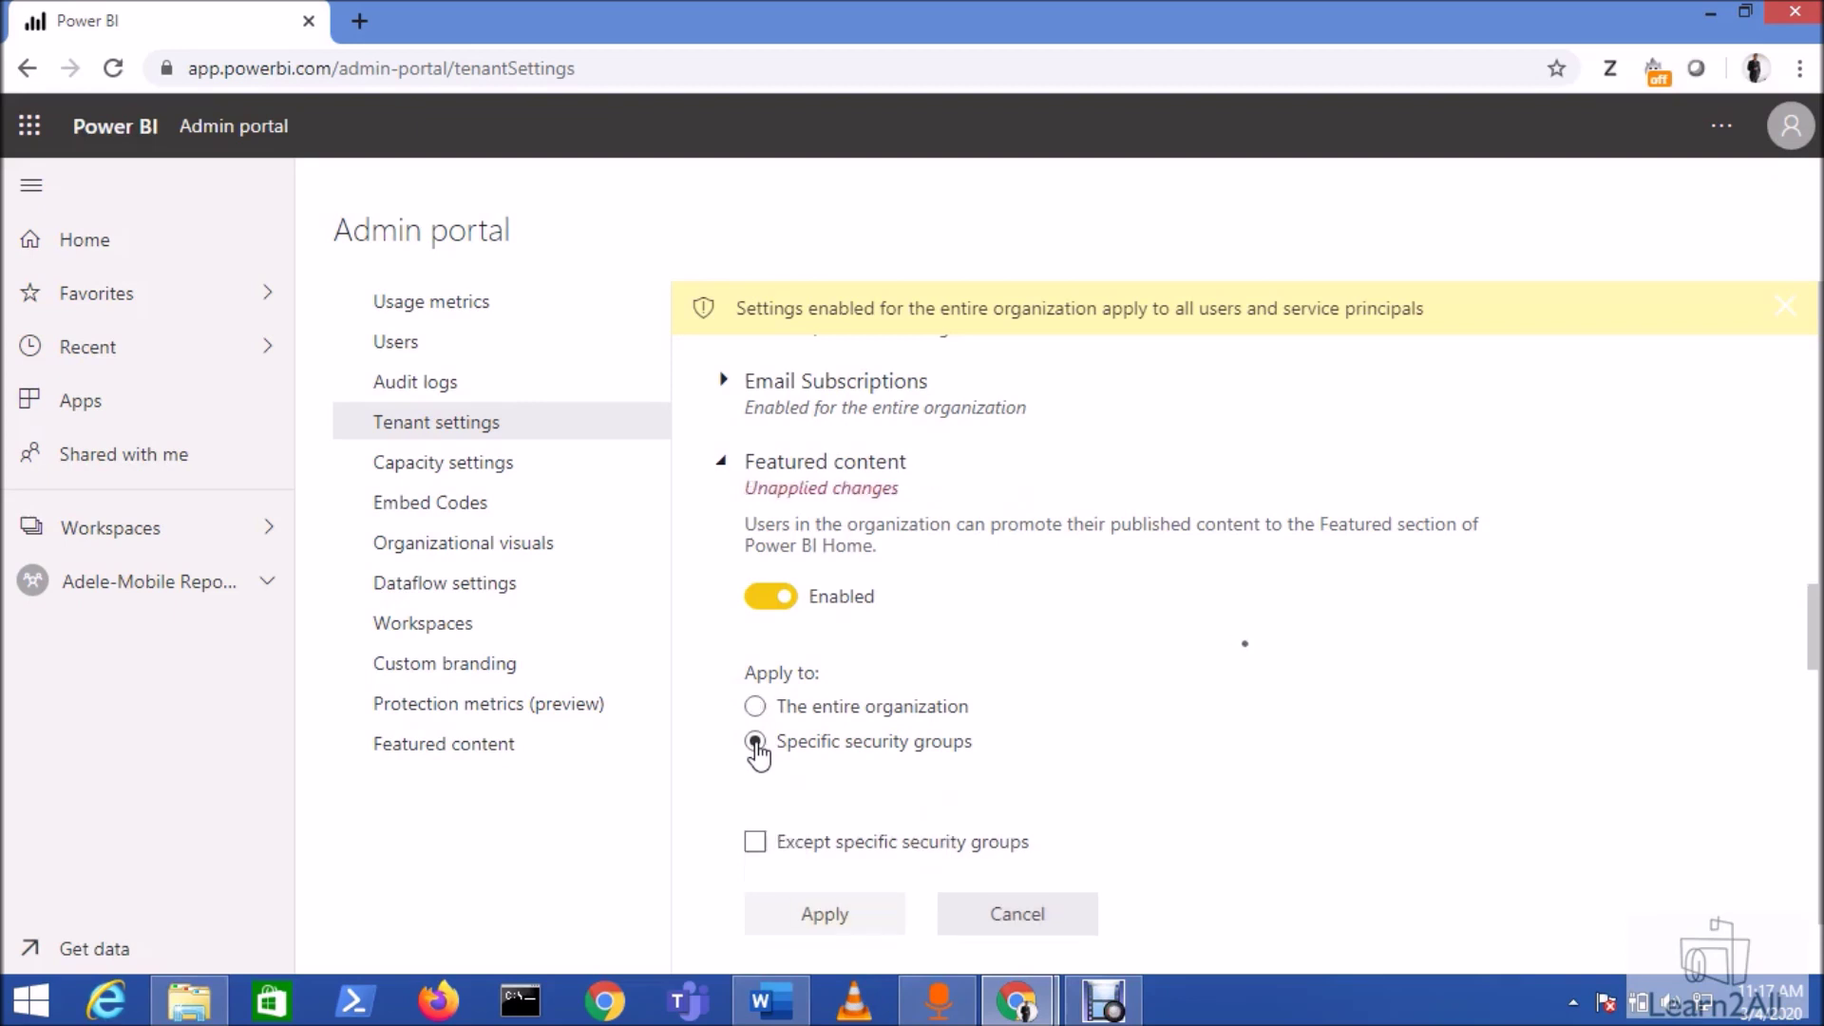
click(807, 817)
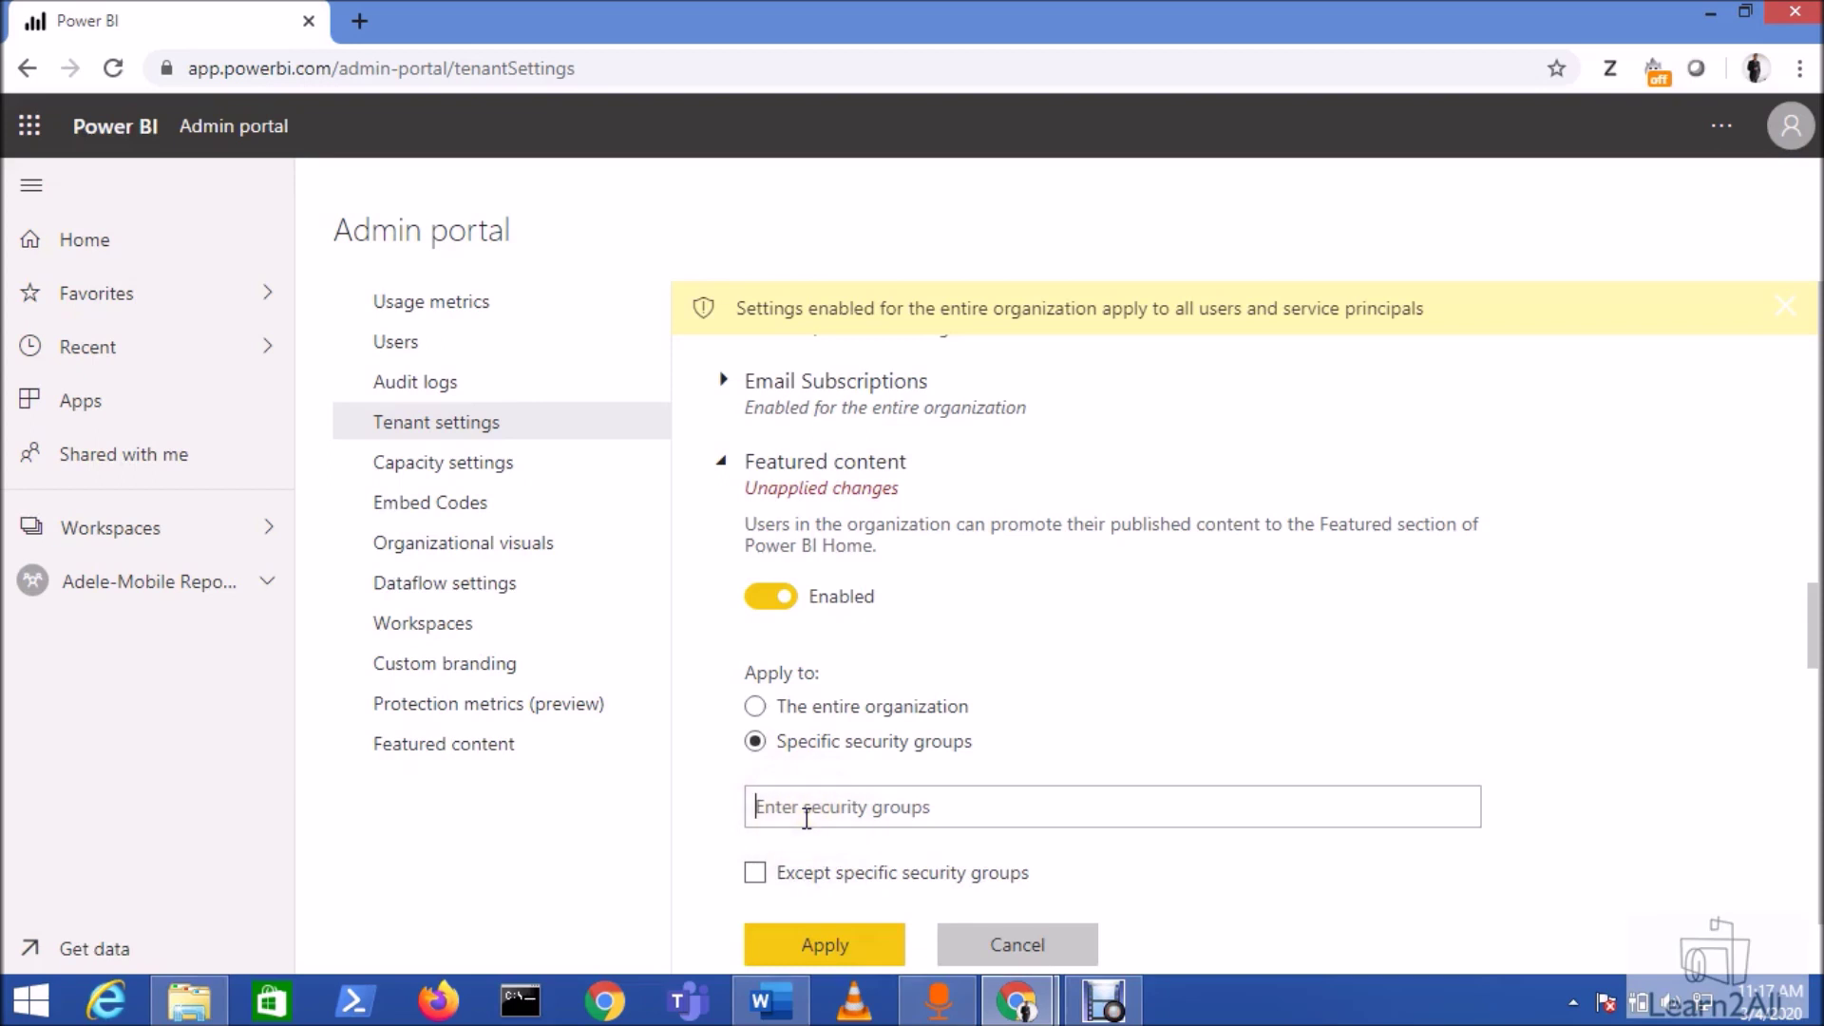
text(bi pro)
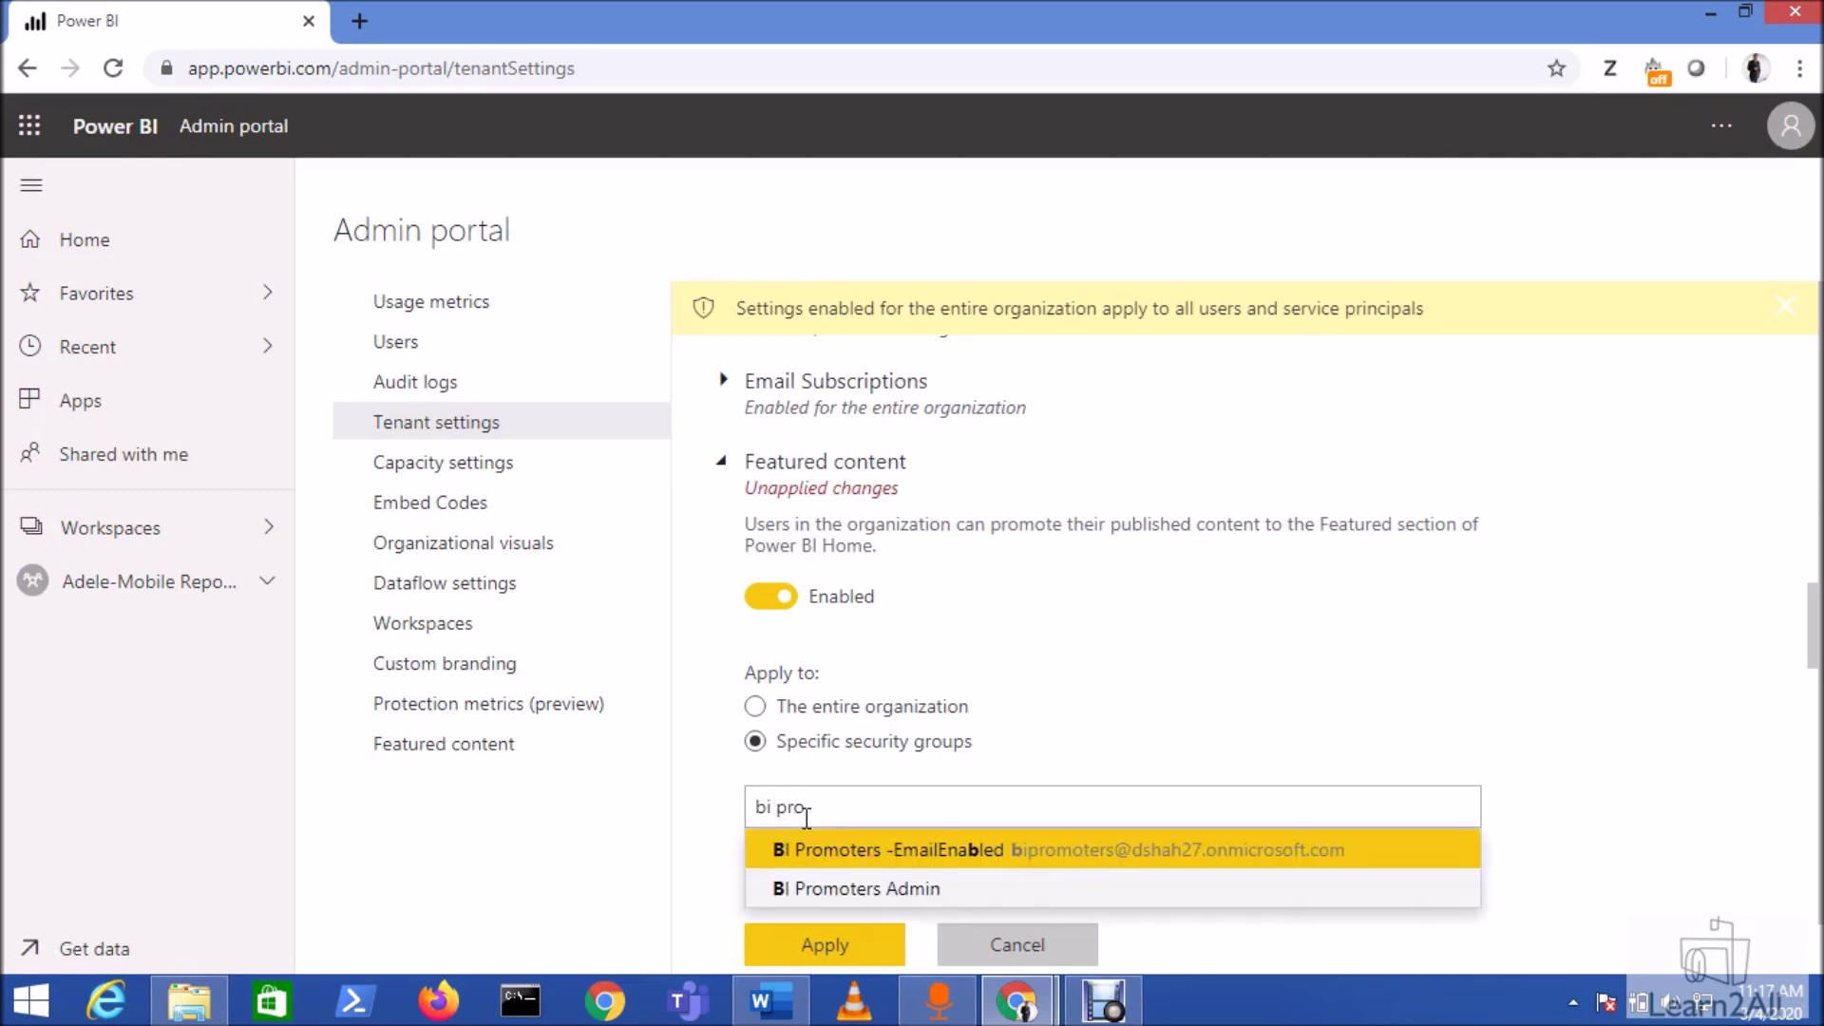
click(867, 893)
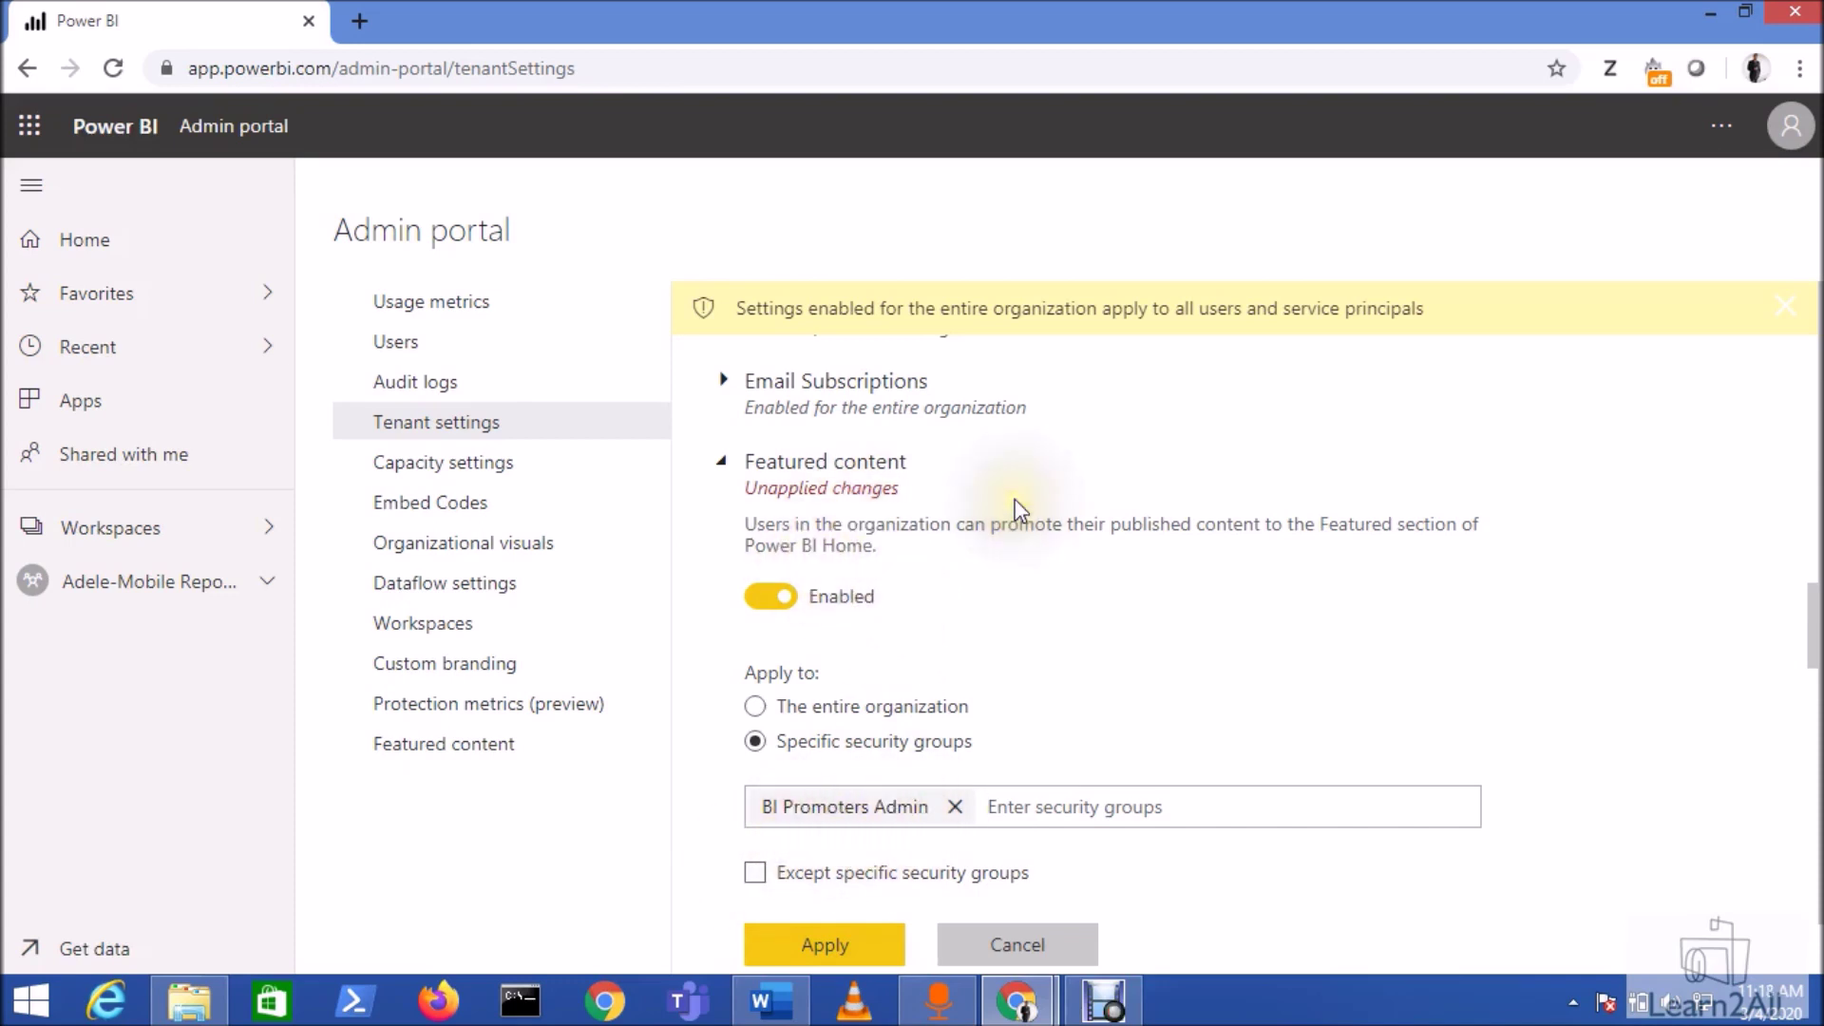
click(955, 806)
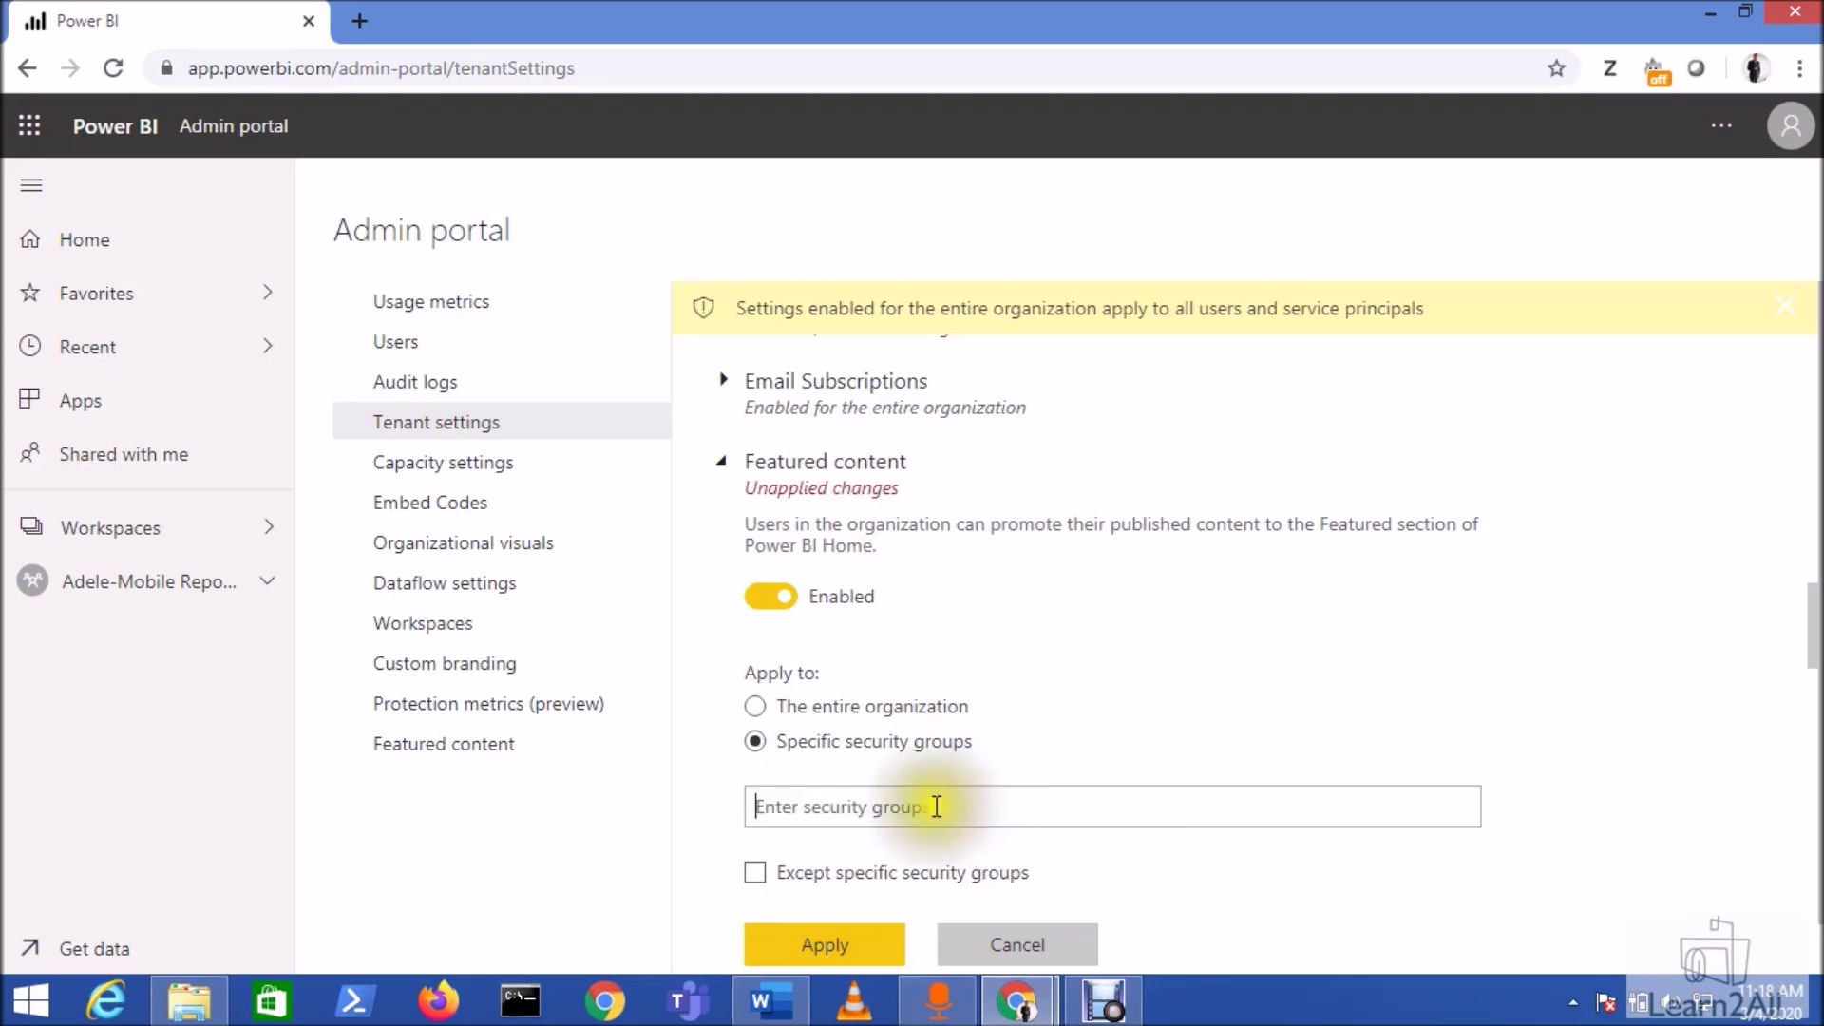
Apply the Featured content setting to the entire organization and dismiss the notification
click(803, 707)
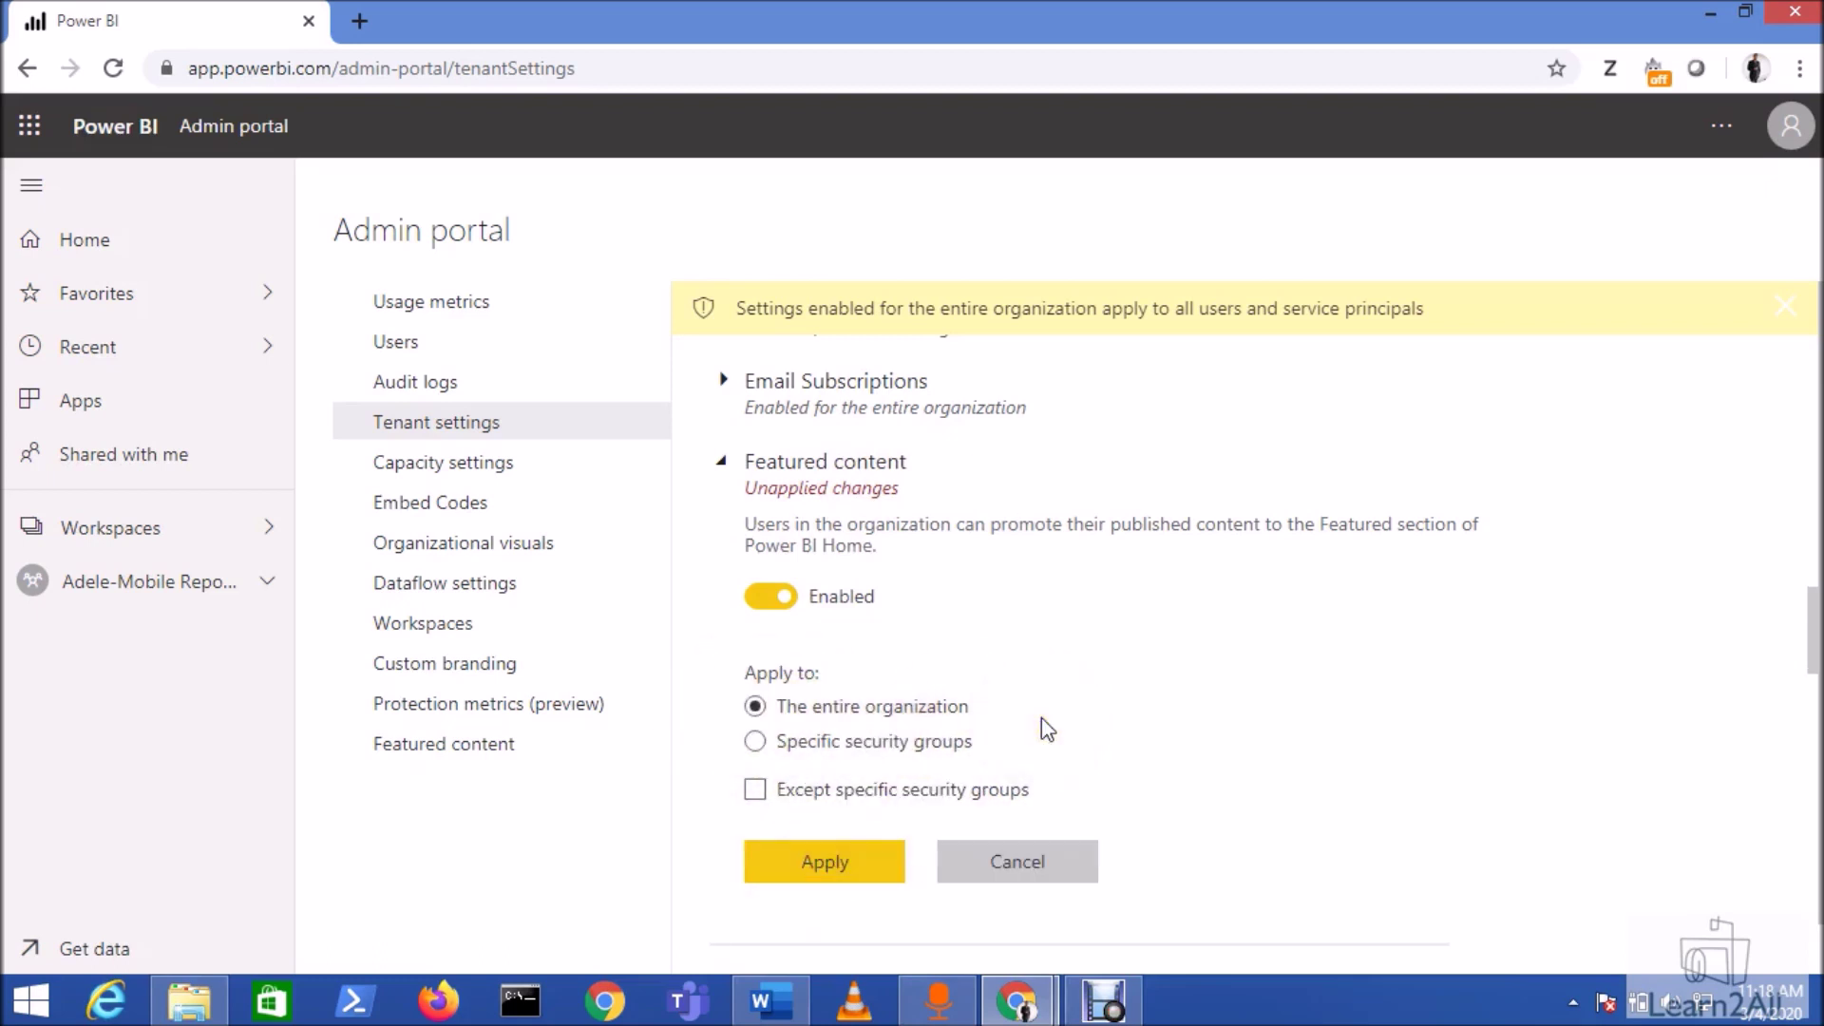
click(833, 878)
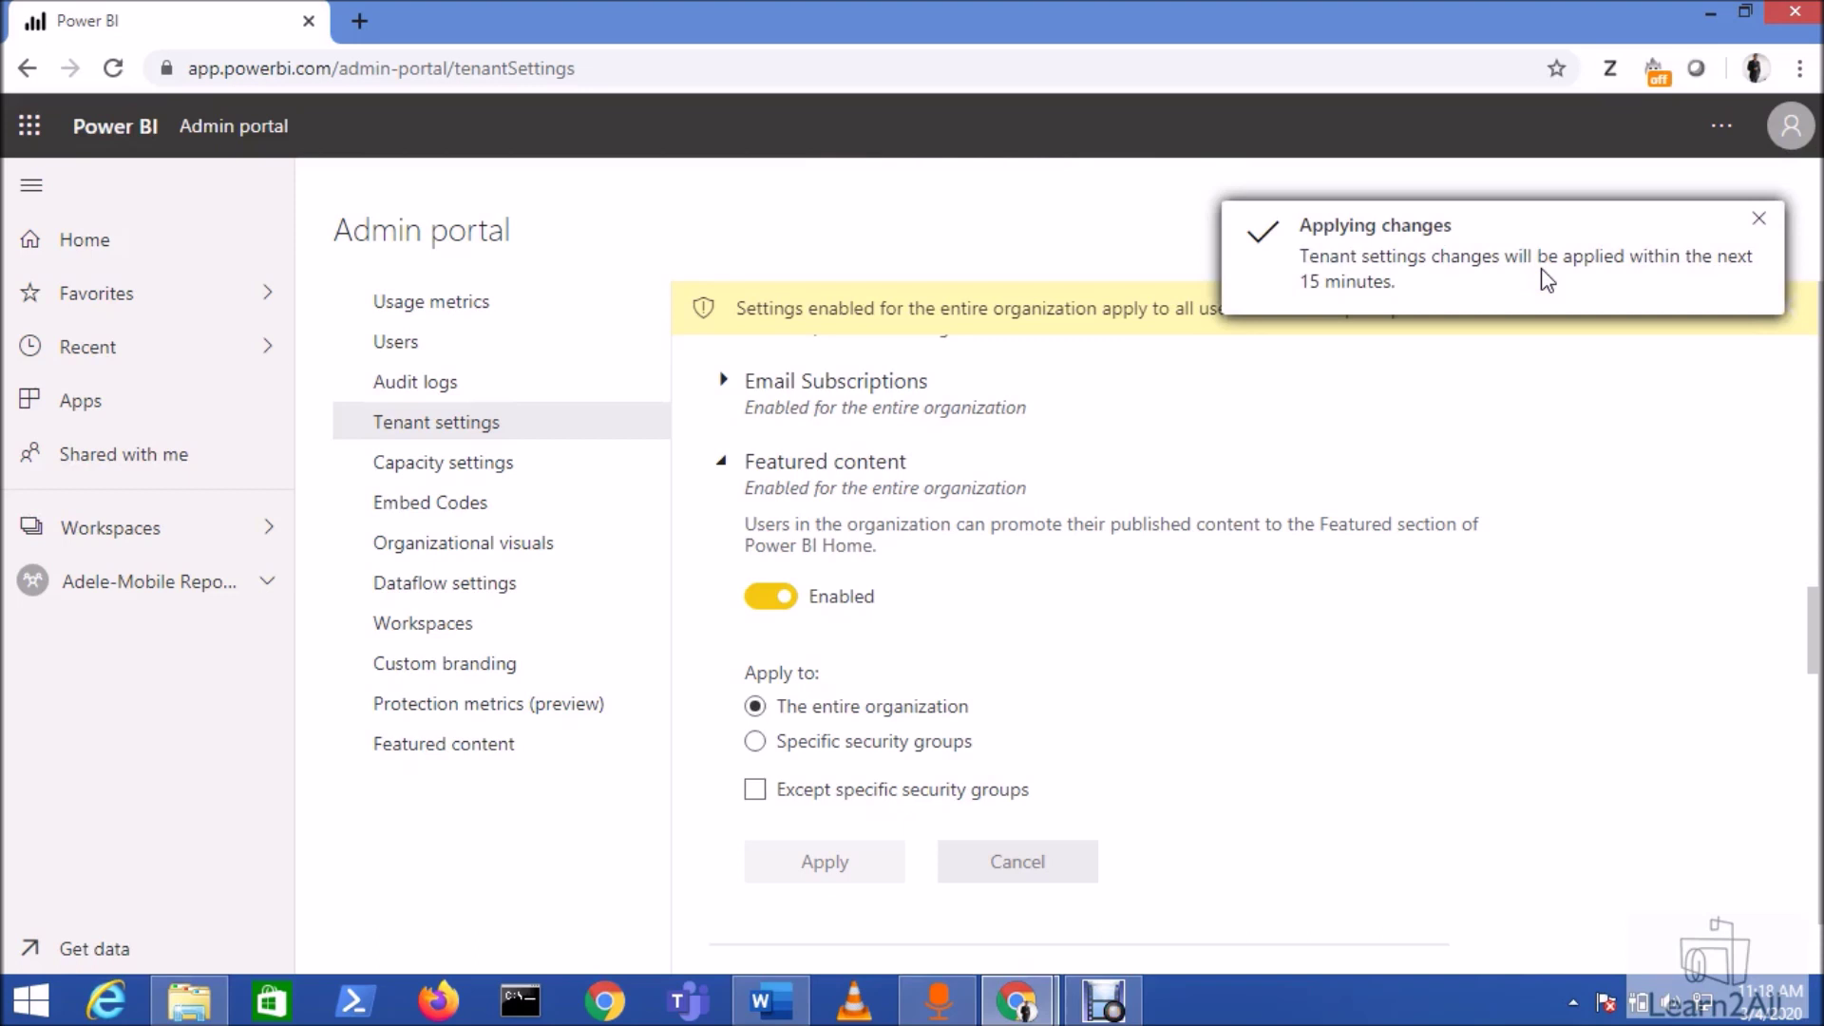
click(1759, 218)
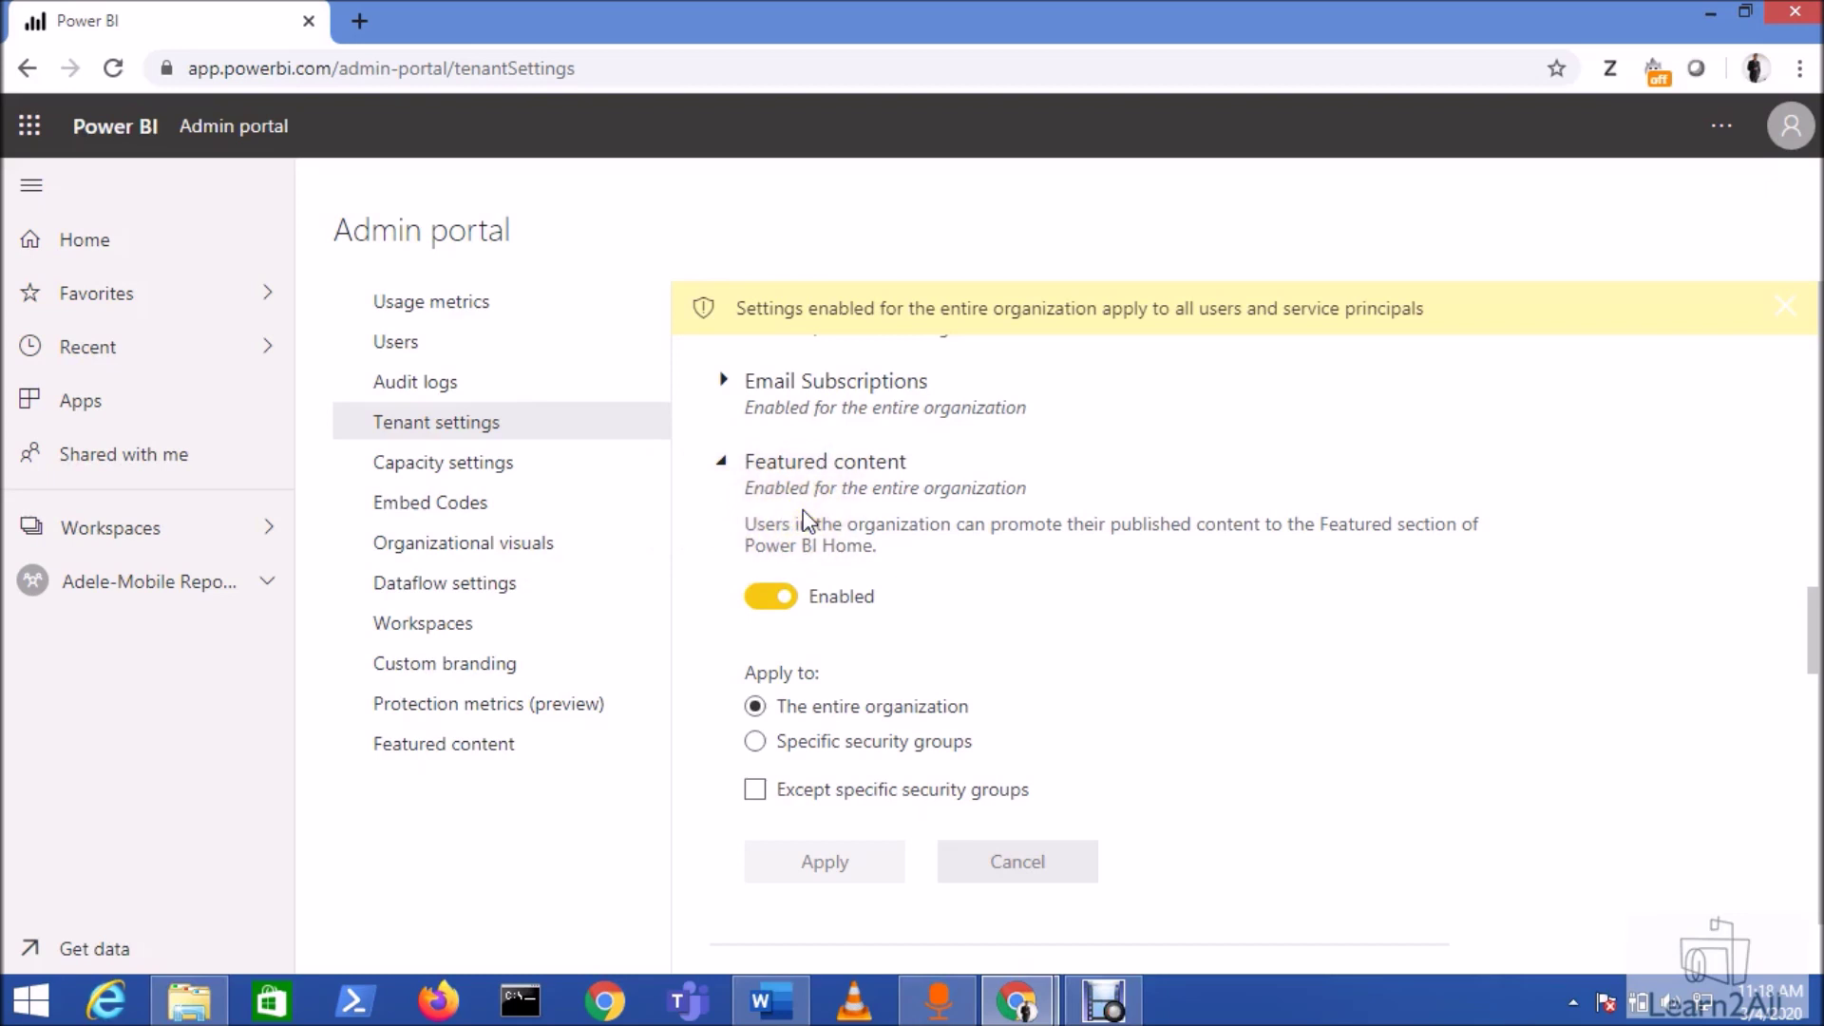
Open the SMS dashboard from the Mobile Reports workspace
click(276, 541)
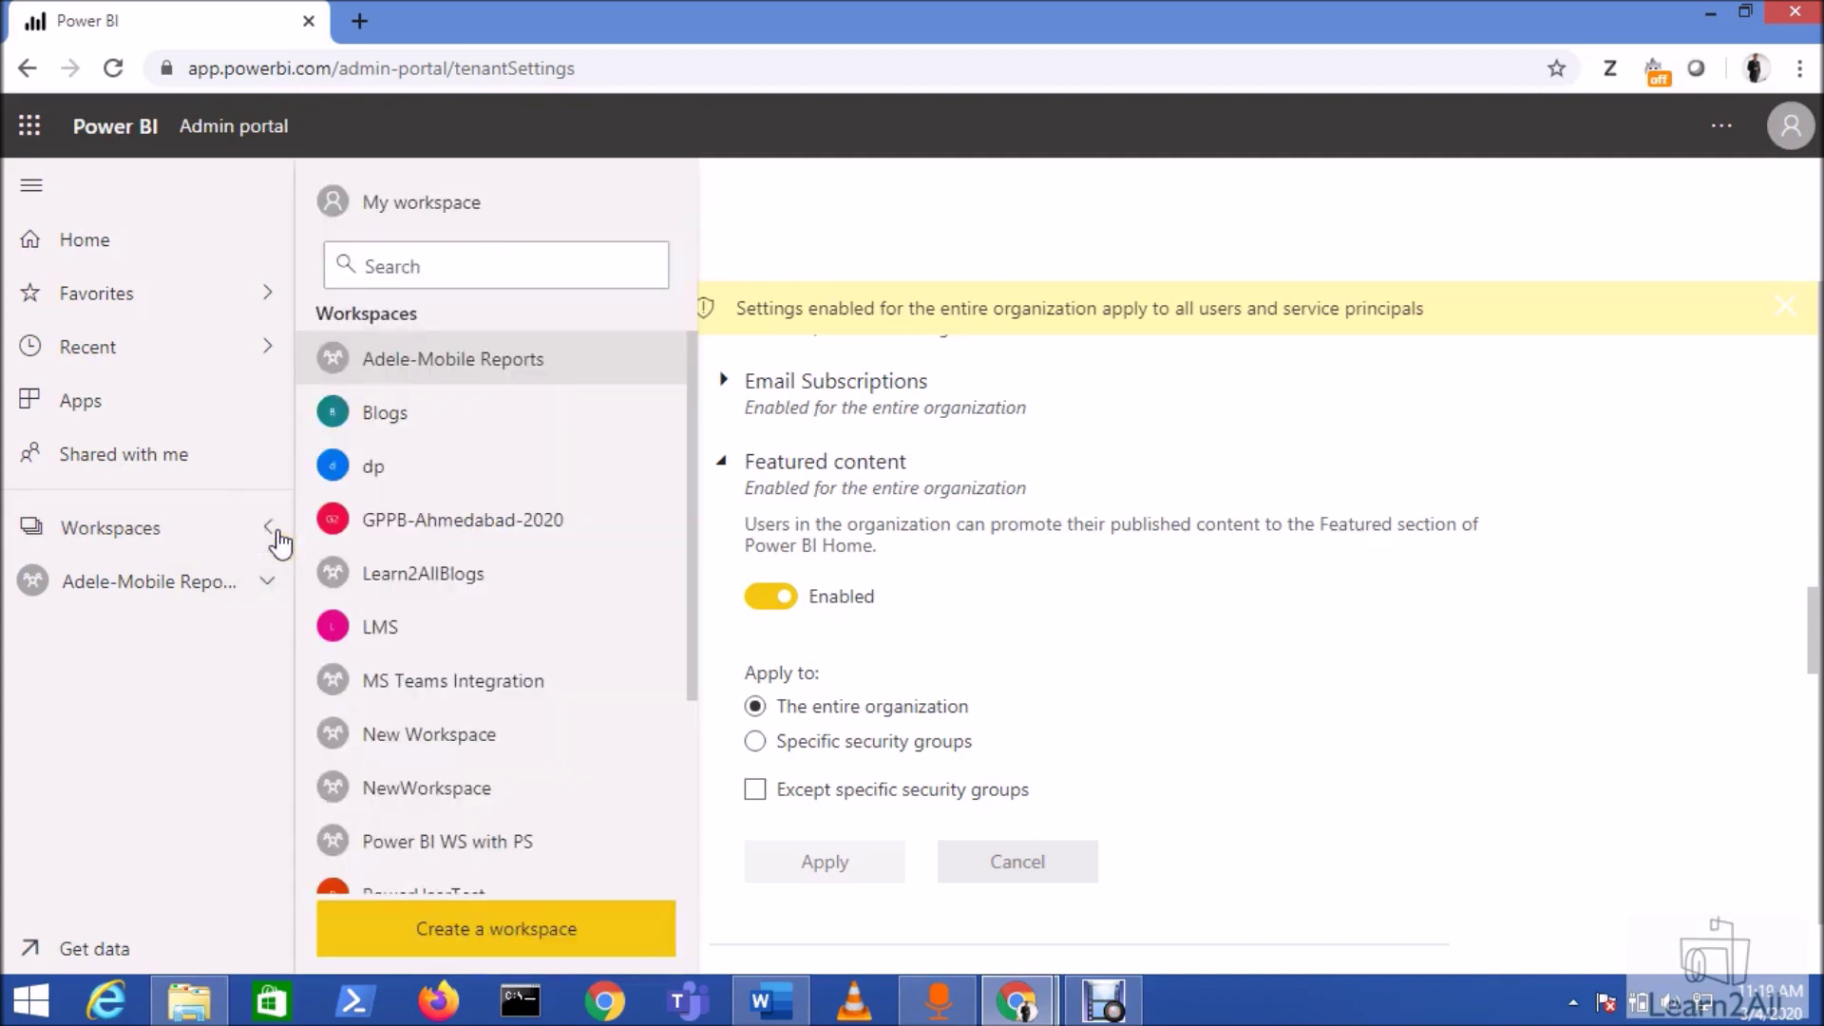
click(503, 358)
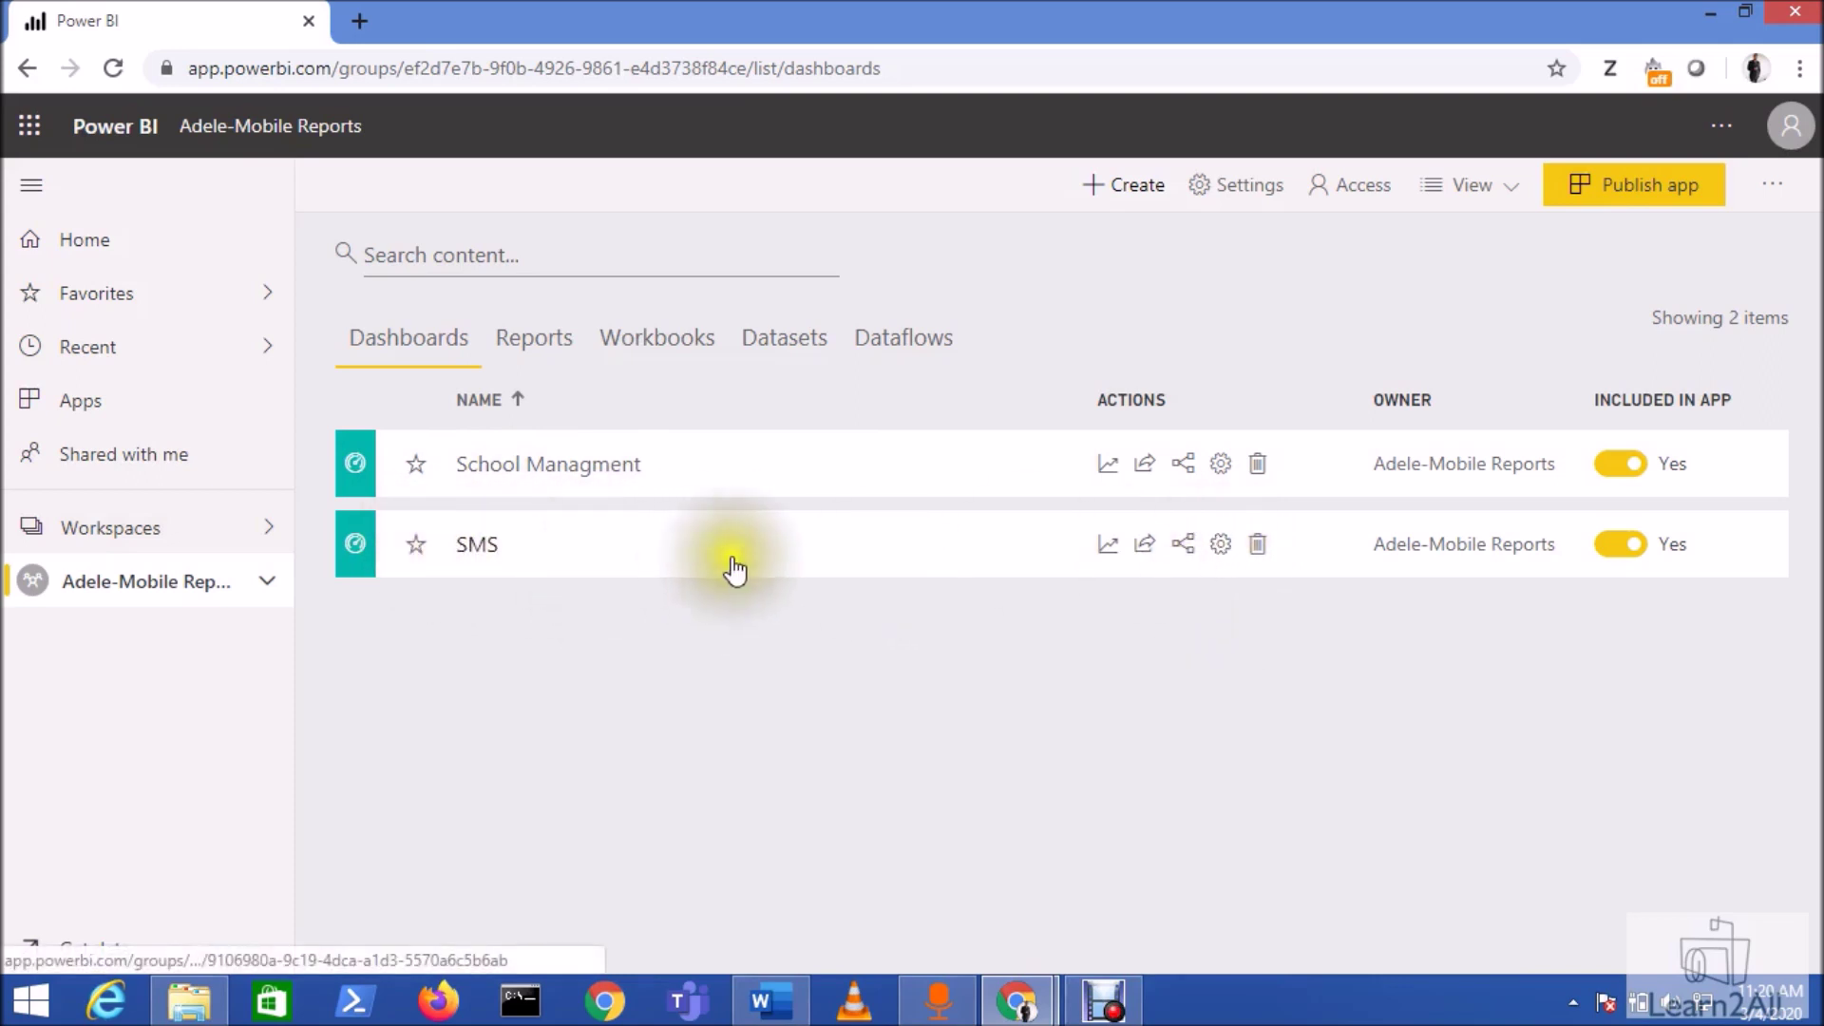
click(598, 568)
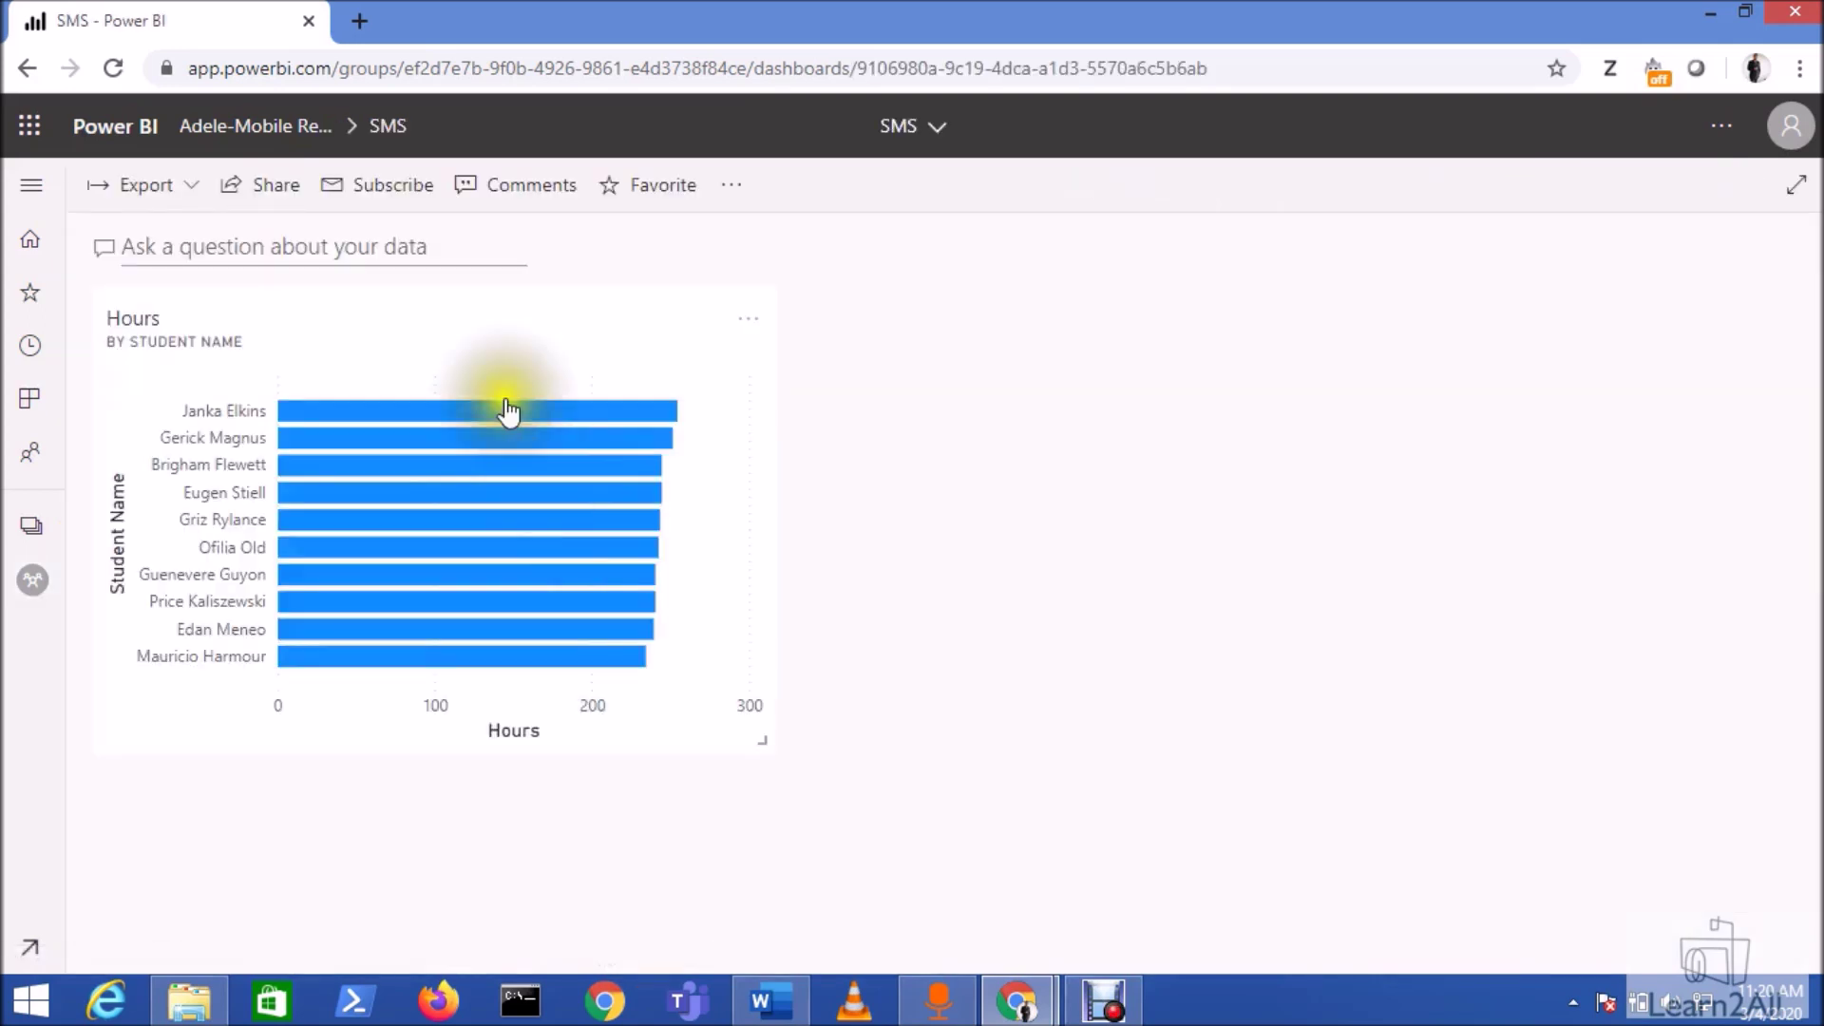
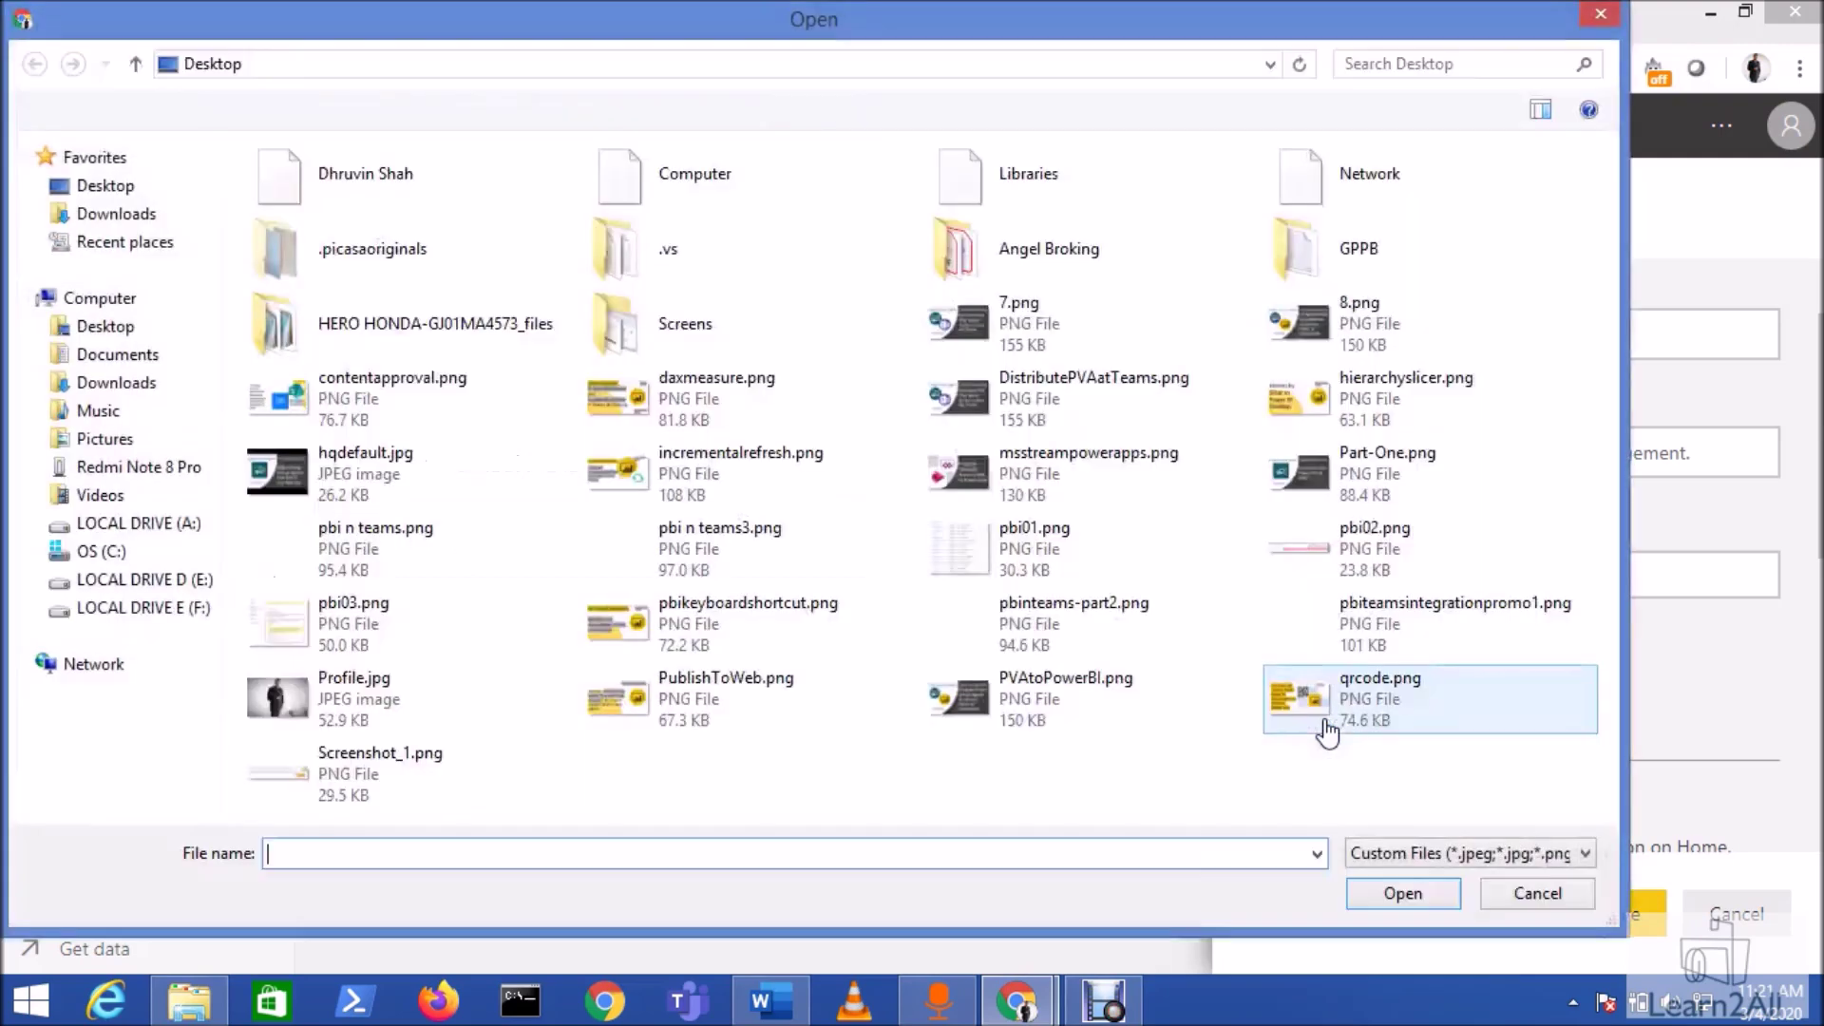
Upload featureddashboard.png from the Downloads folder as the SMS dashboard's snapshot
click(112, 215)
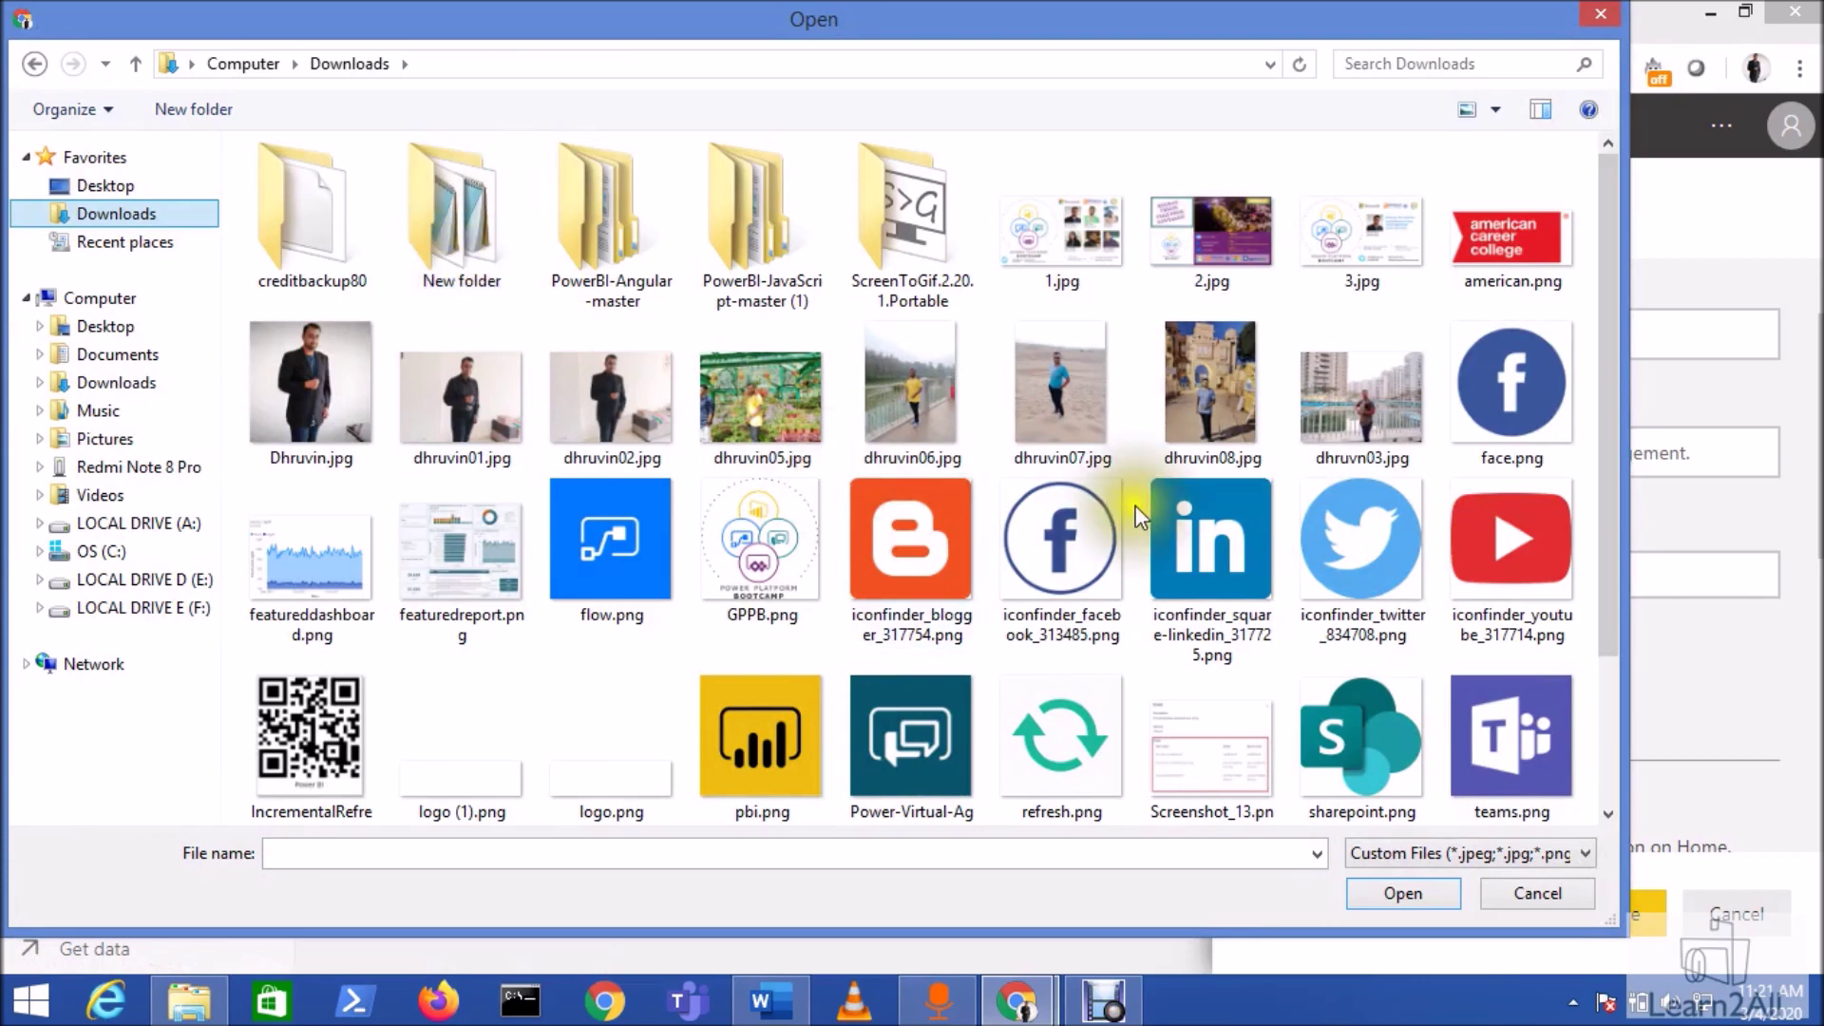
click(752, 855)
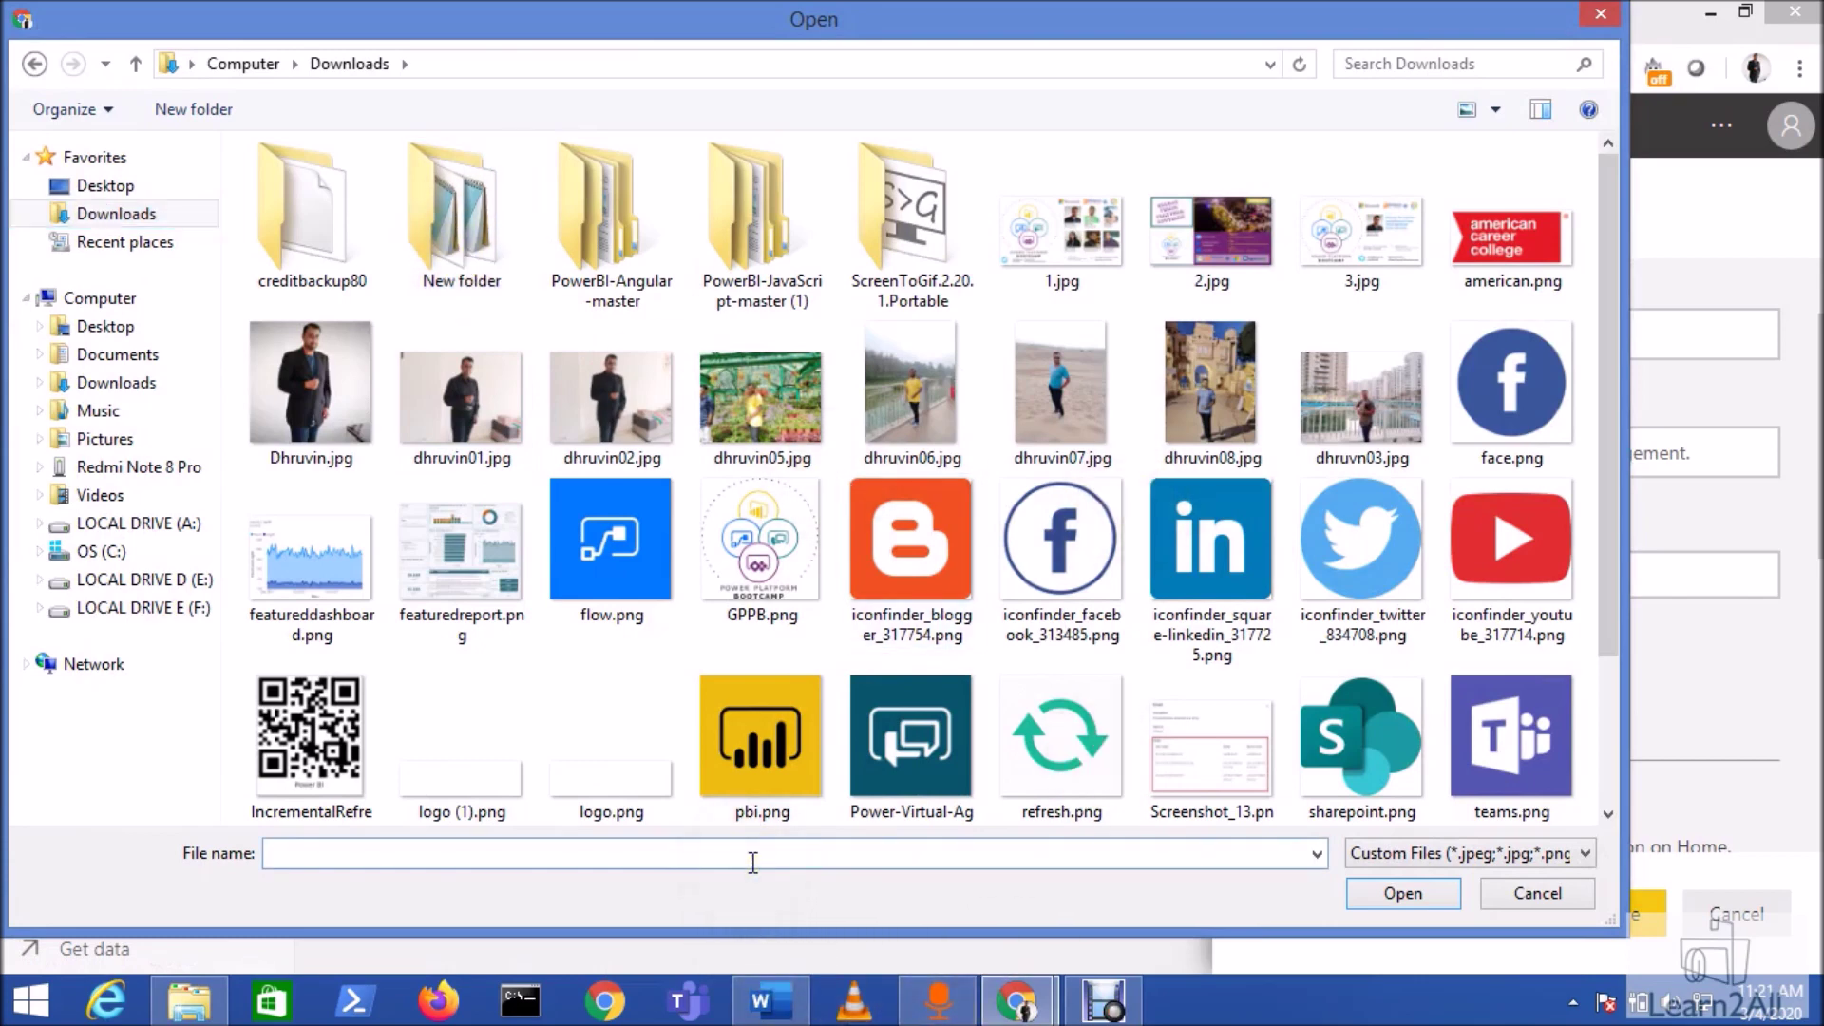
text(fea)
click(629, 874)
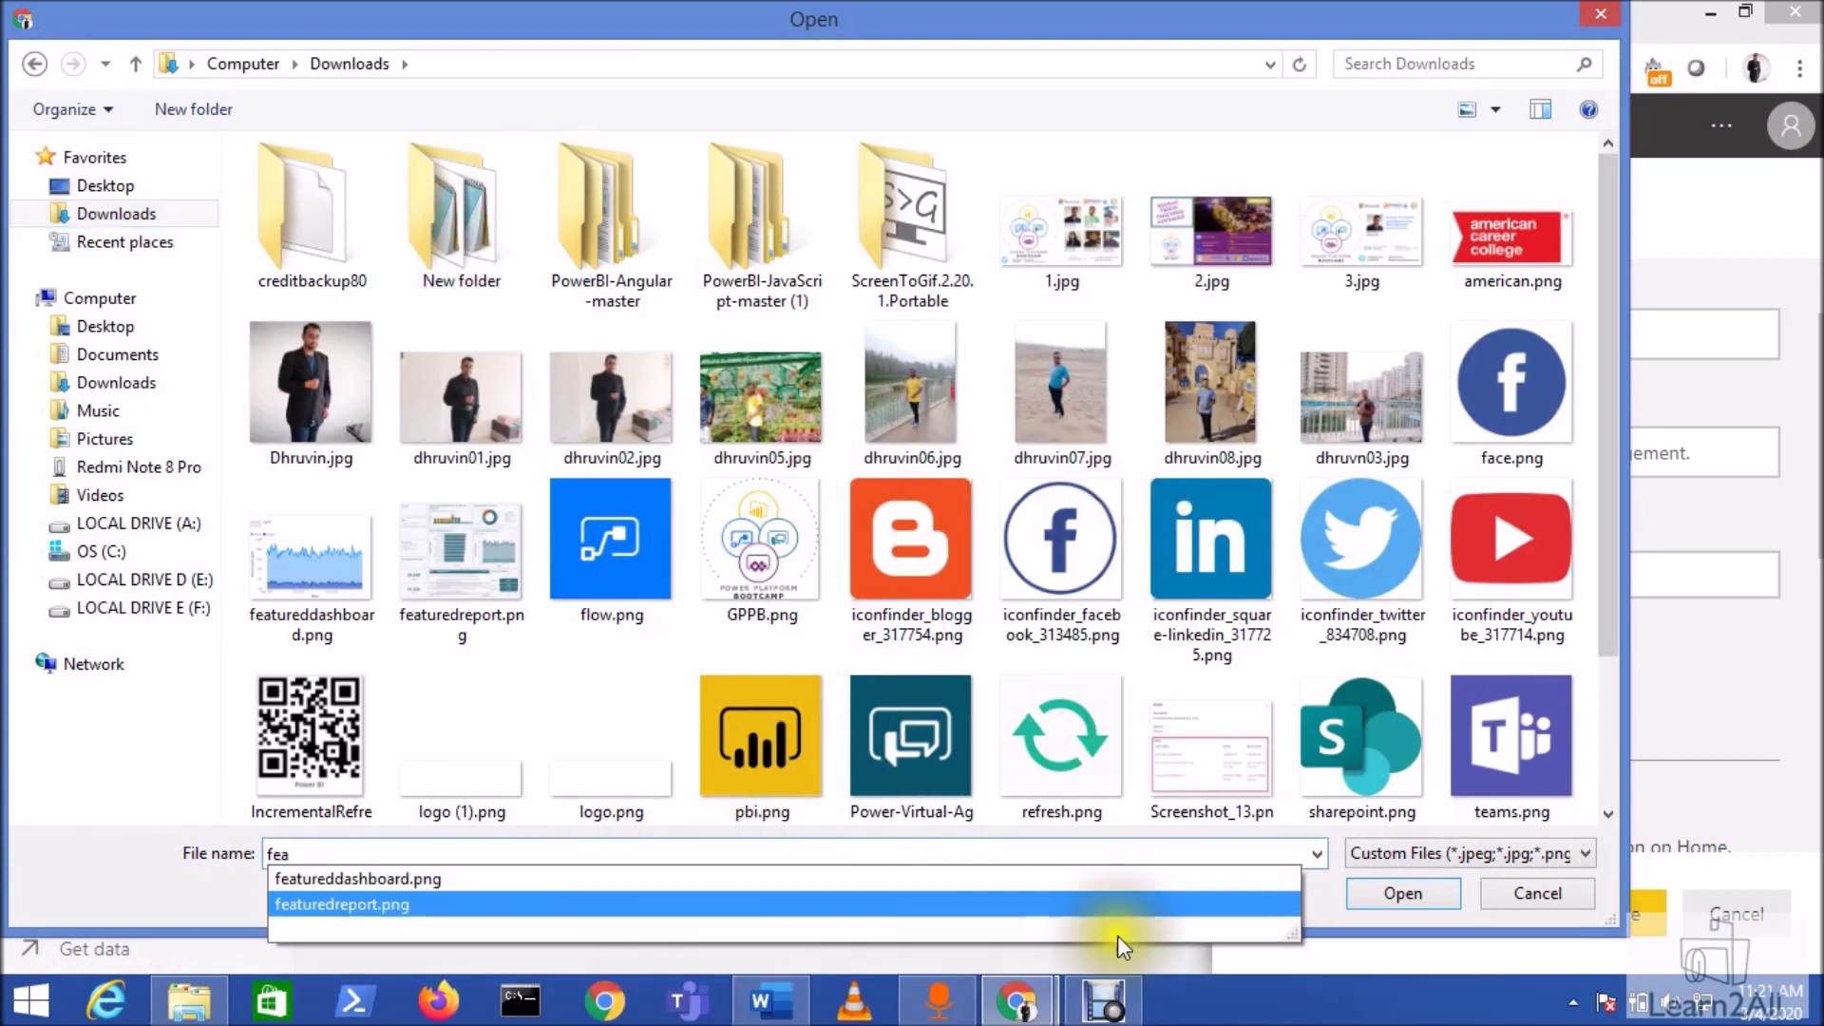
click(1382, 897)
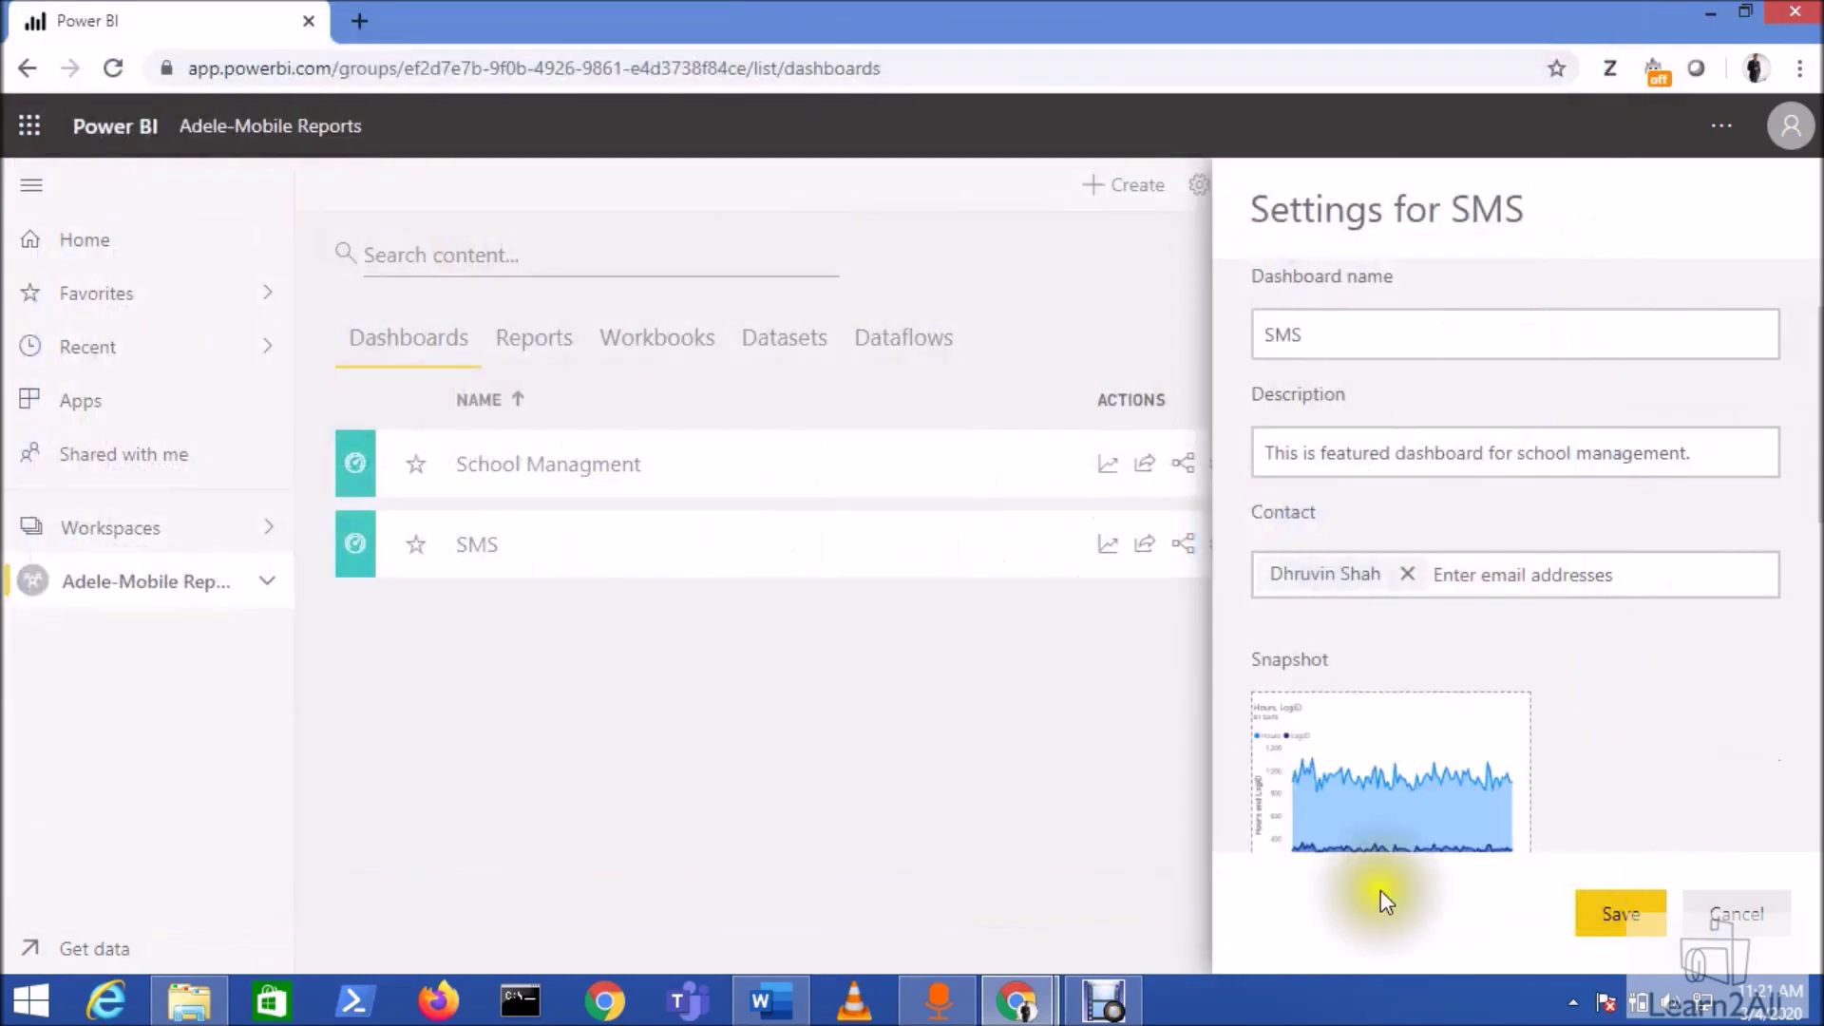
Turn on promoting the SMS dashboard in the Featured section on Home, and save its settings
scroll(1437, 722, down, 2)
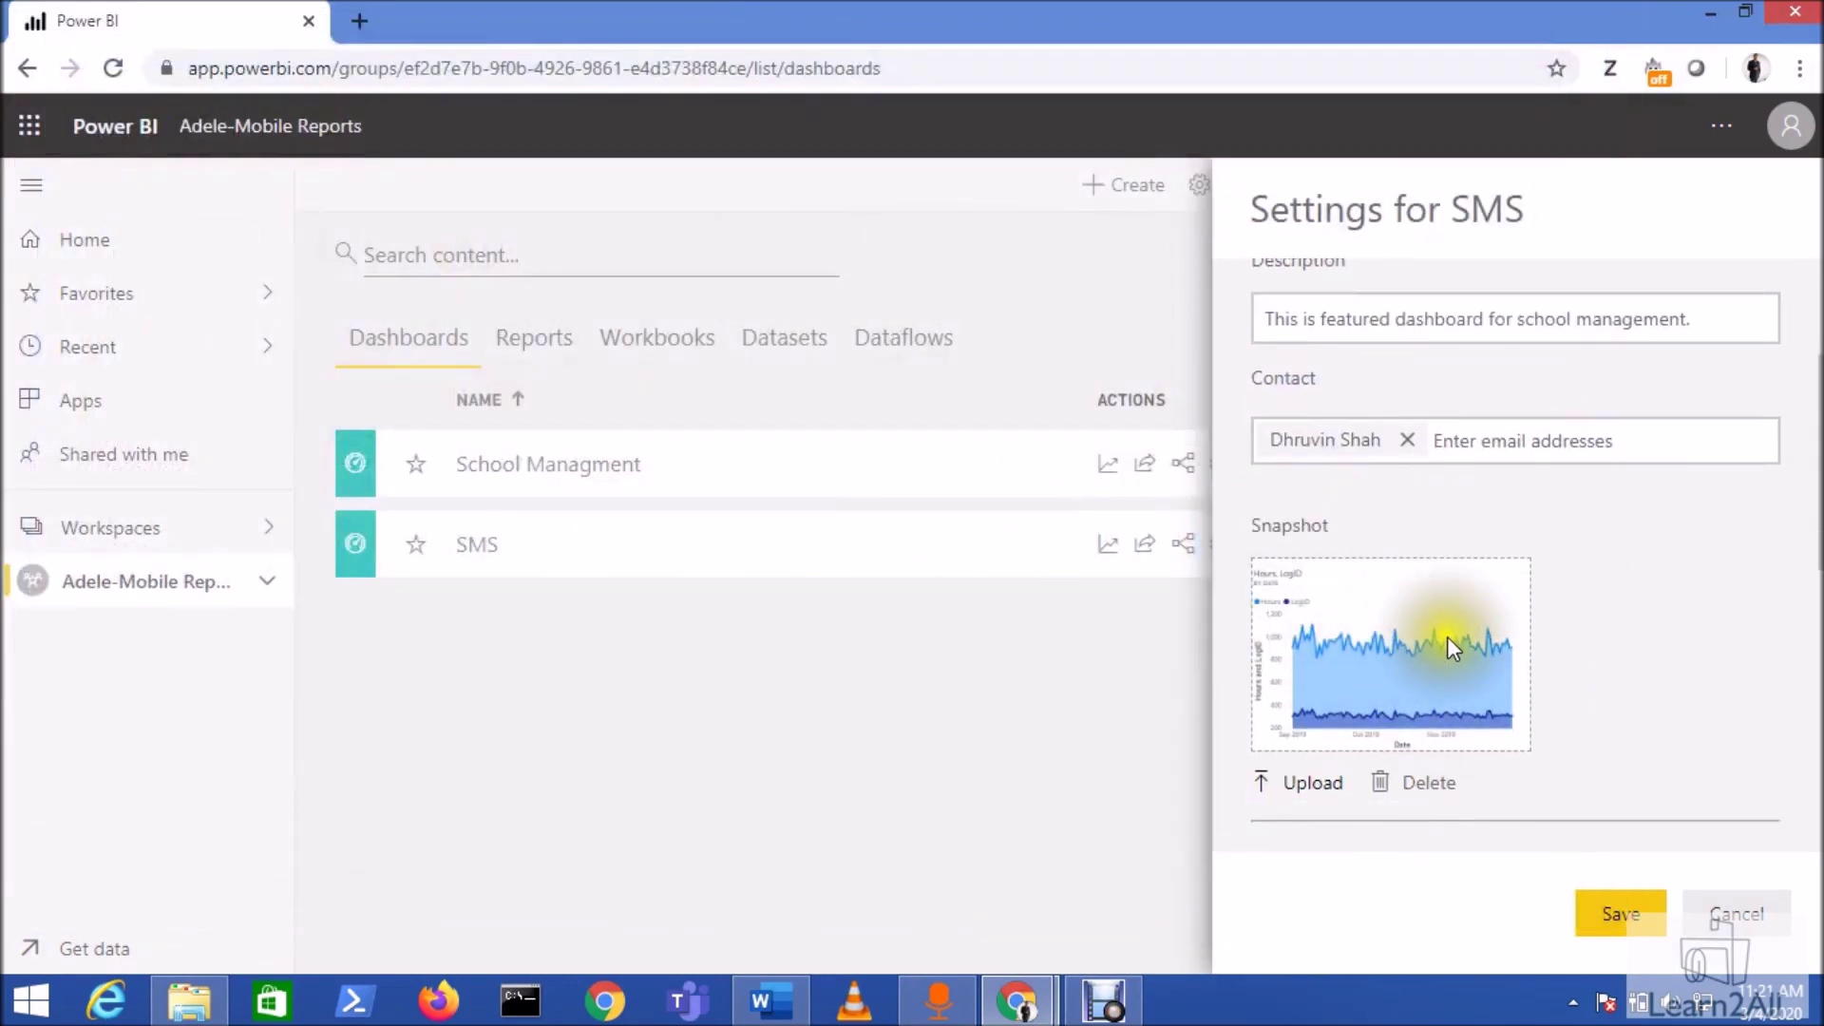
scroll(1444, 633, down, 2)
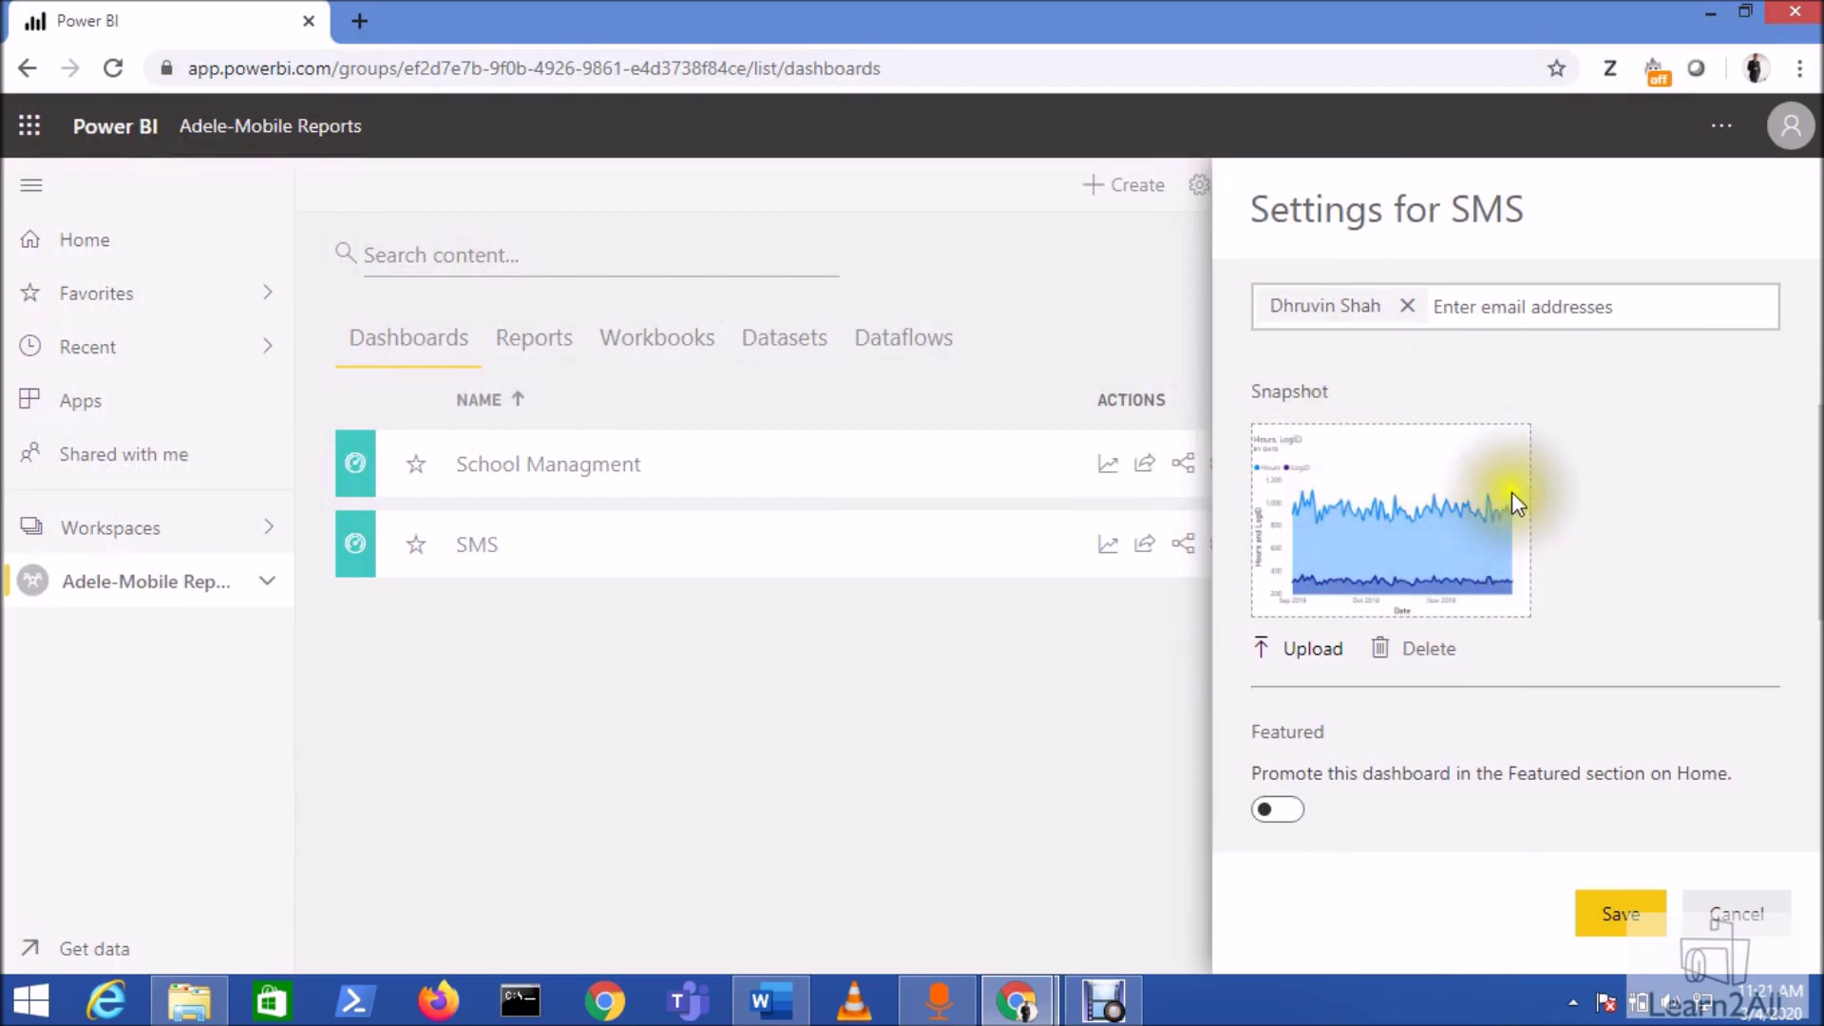
scroll(1386, 726, down, 2)
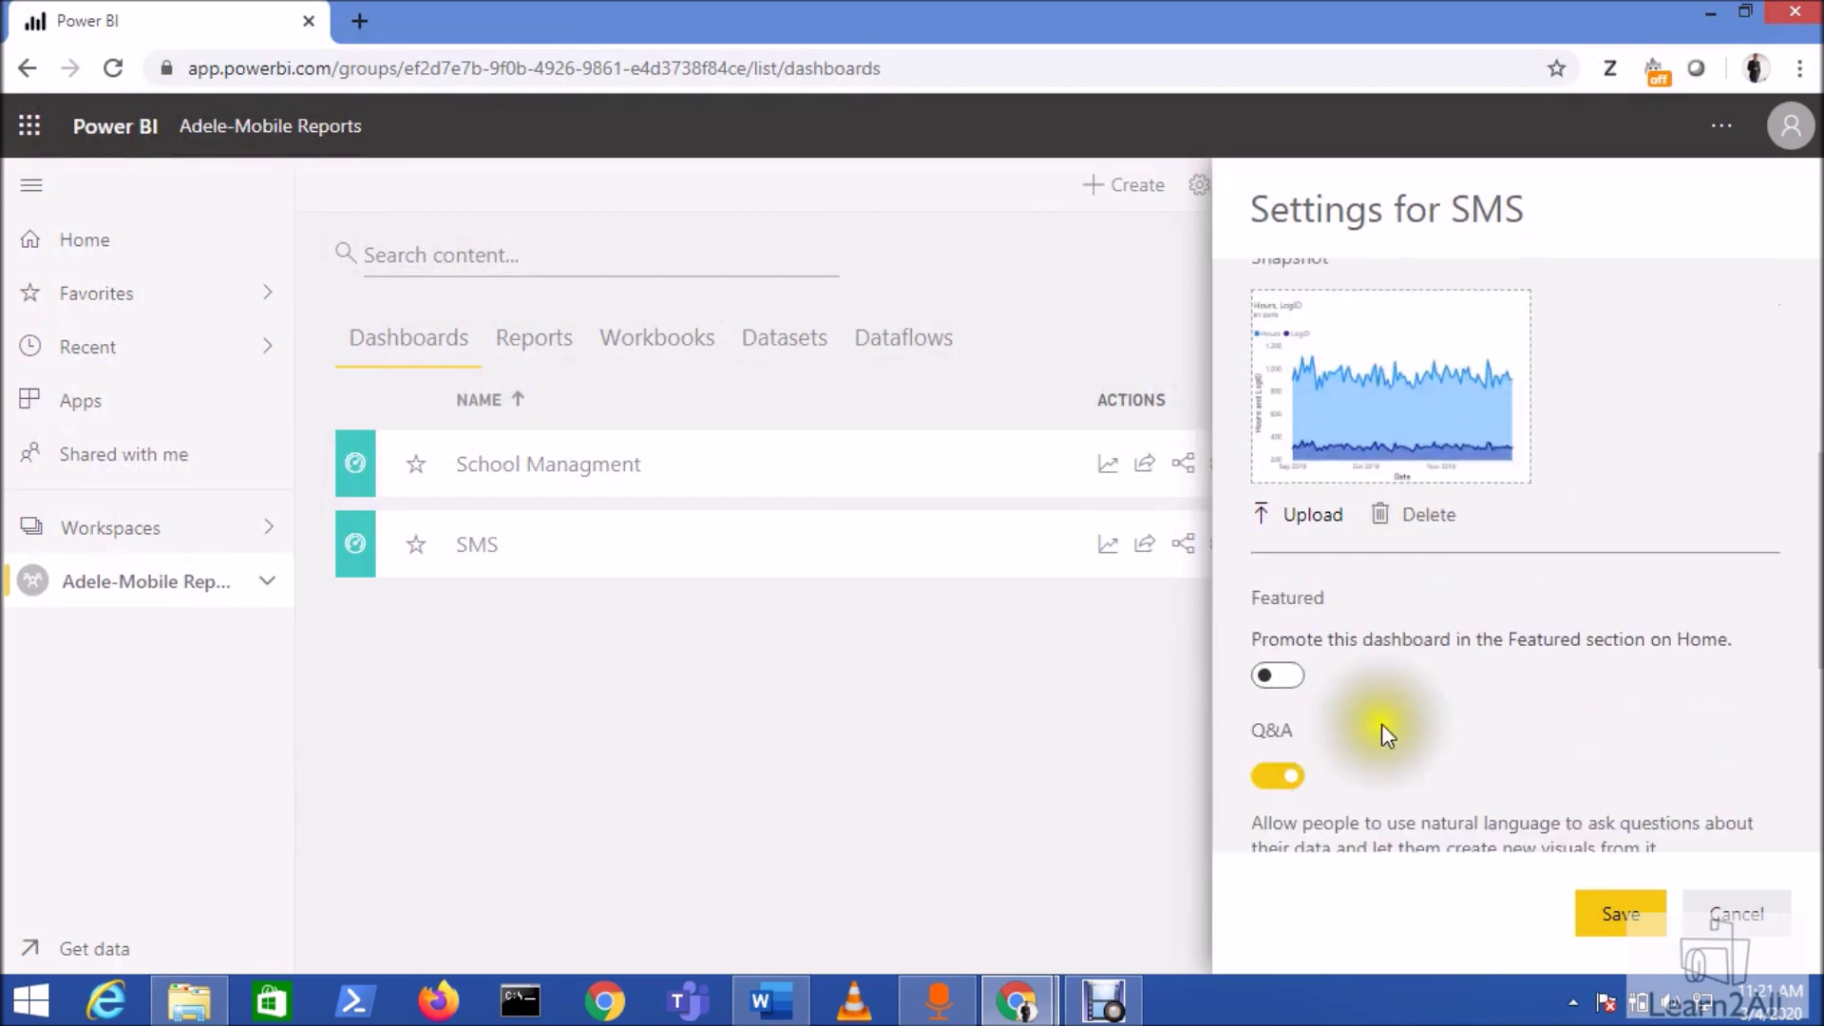
click(1284, 674)
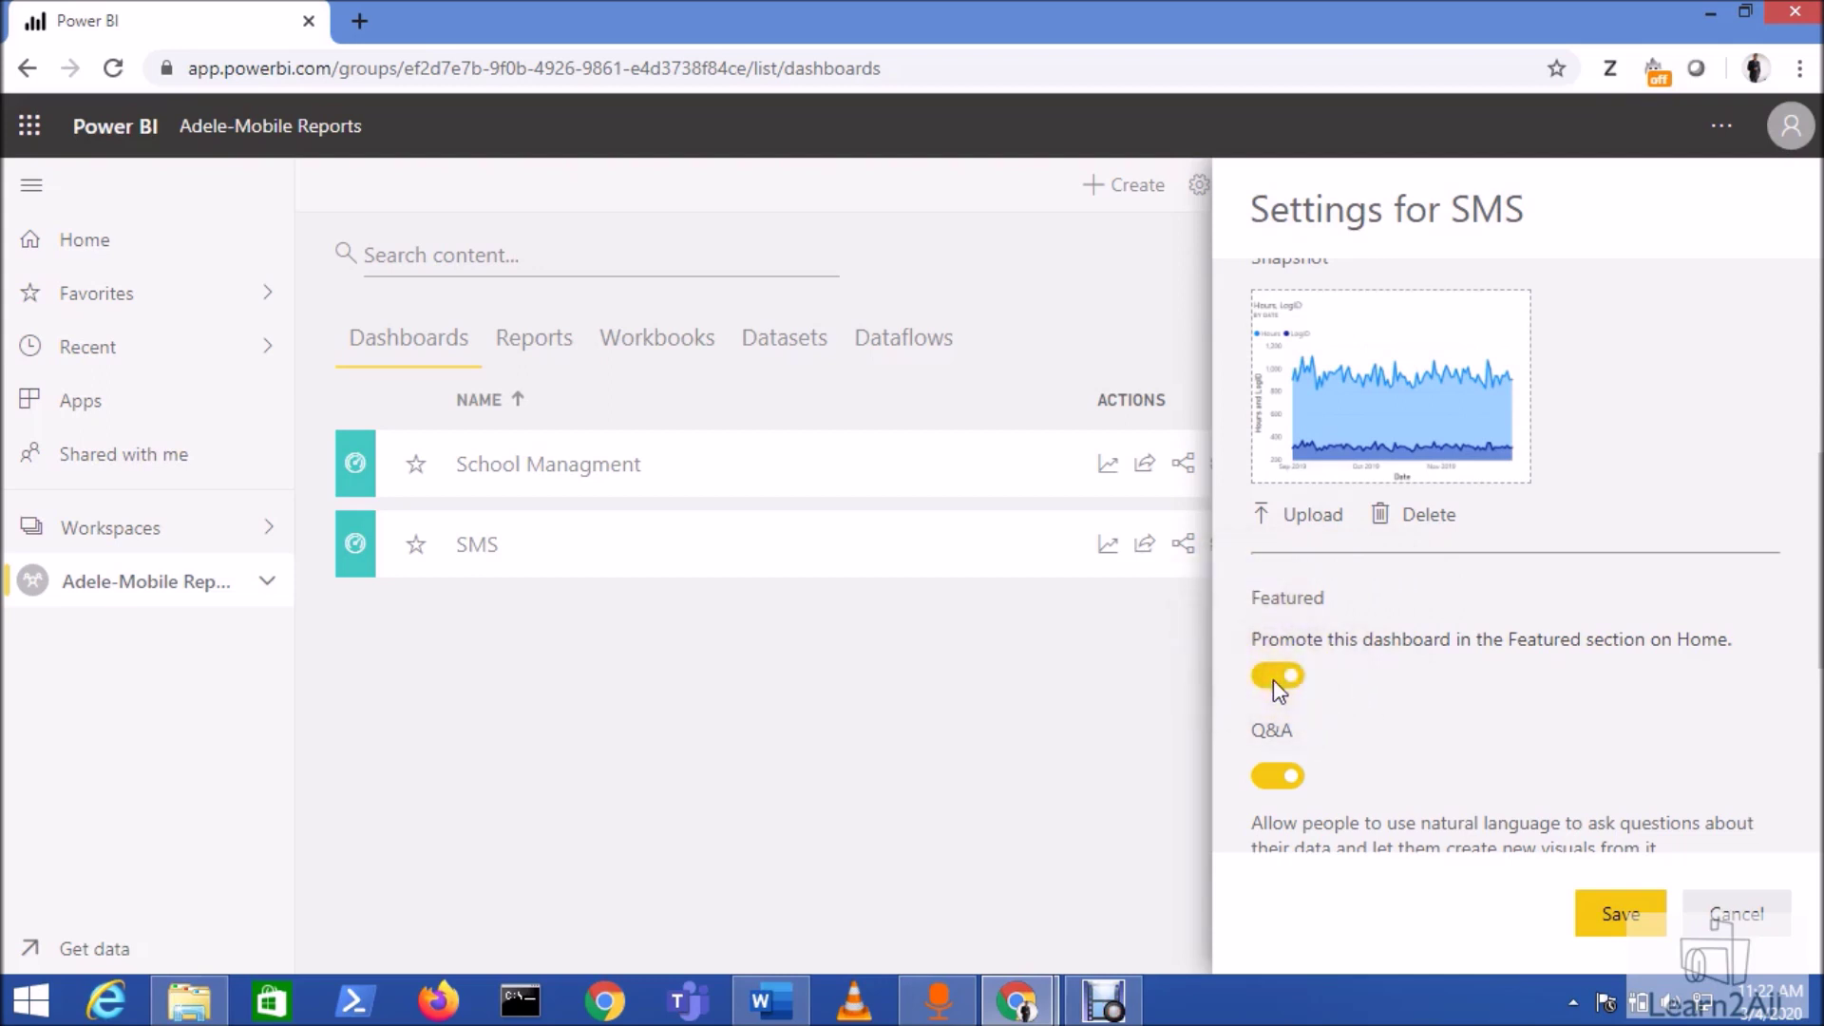
click(1621, 914)
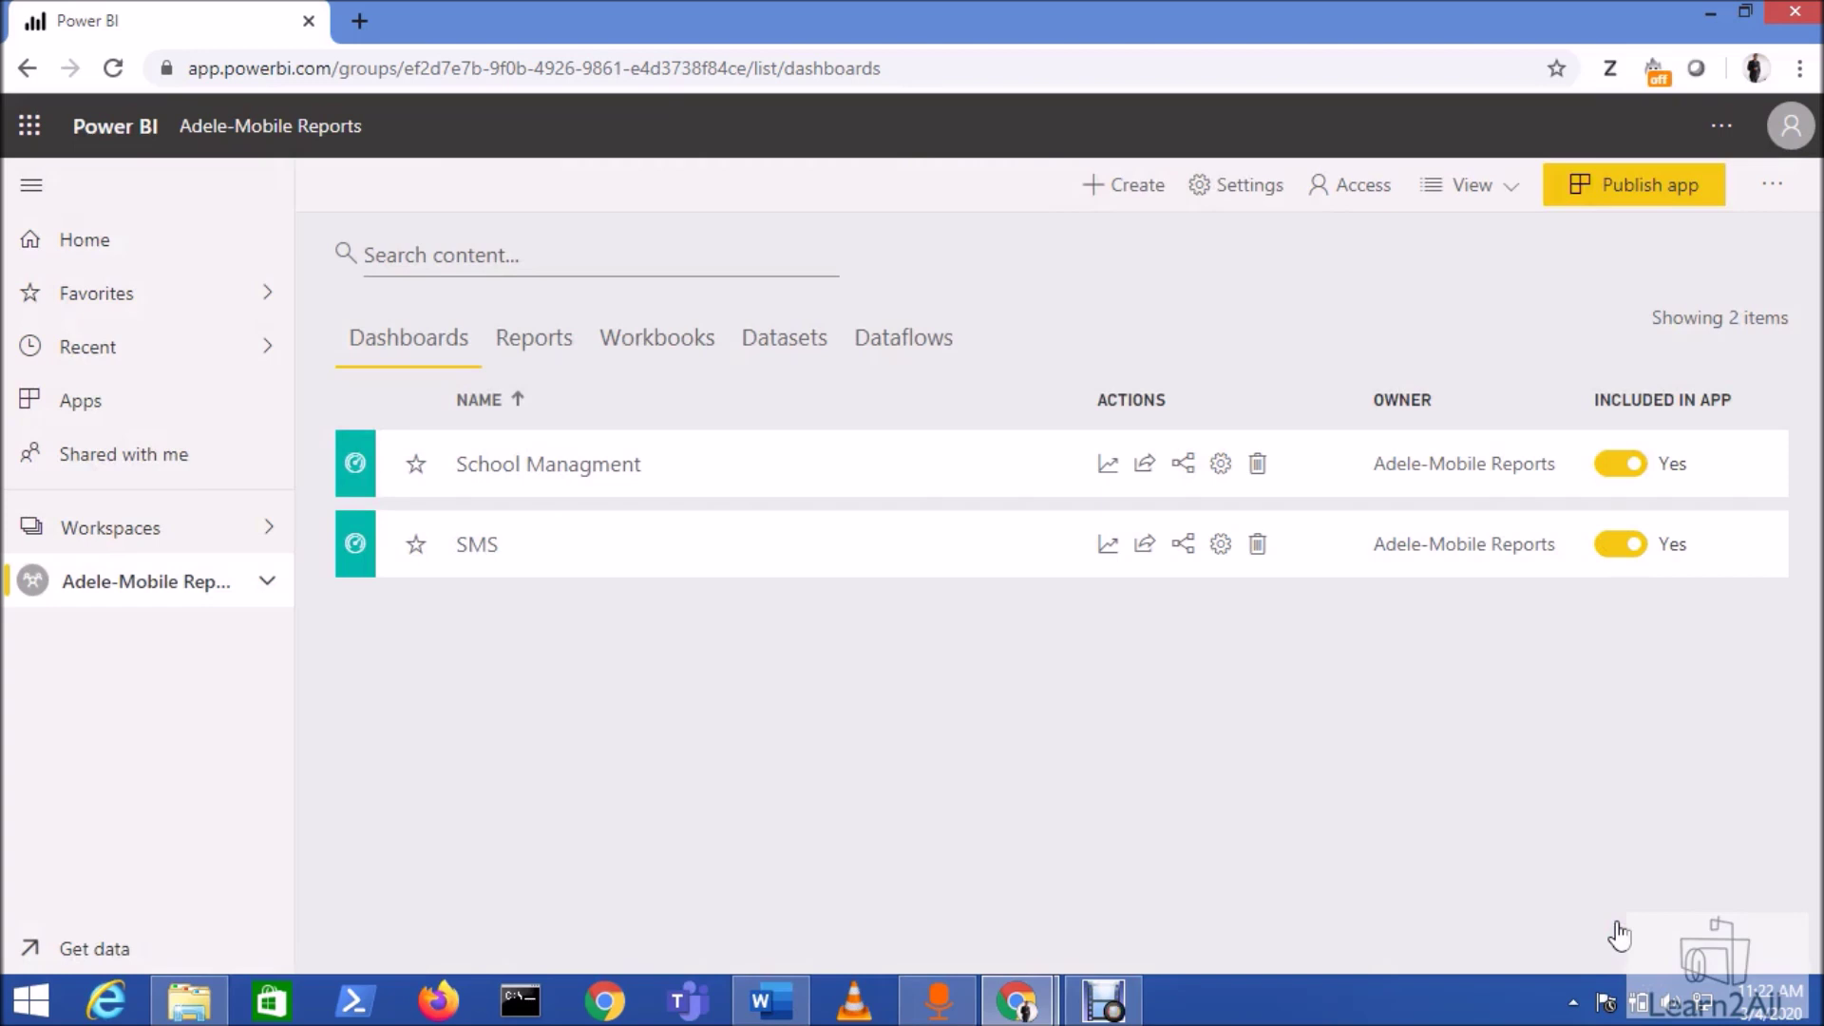
Refresh the home page and open the SMS dashboard from its Featured section
click(201, 257)
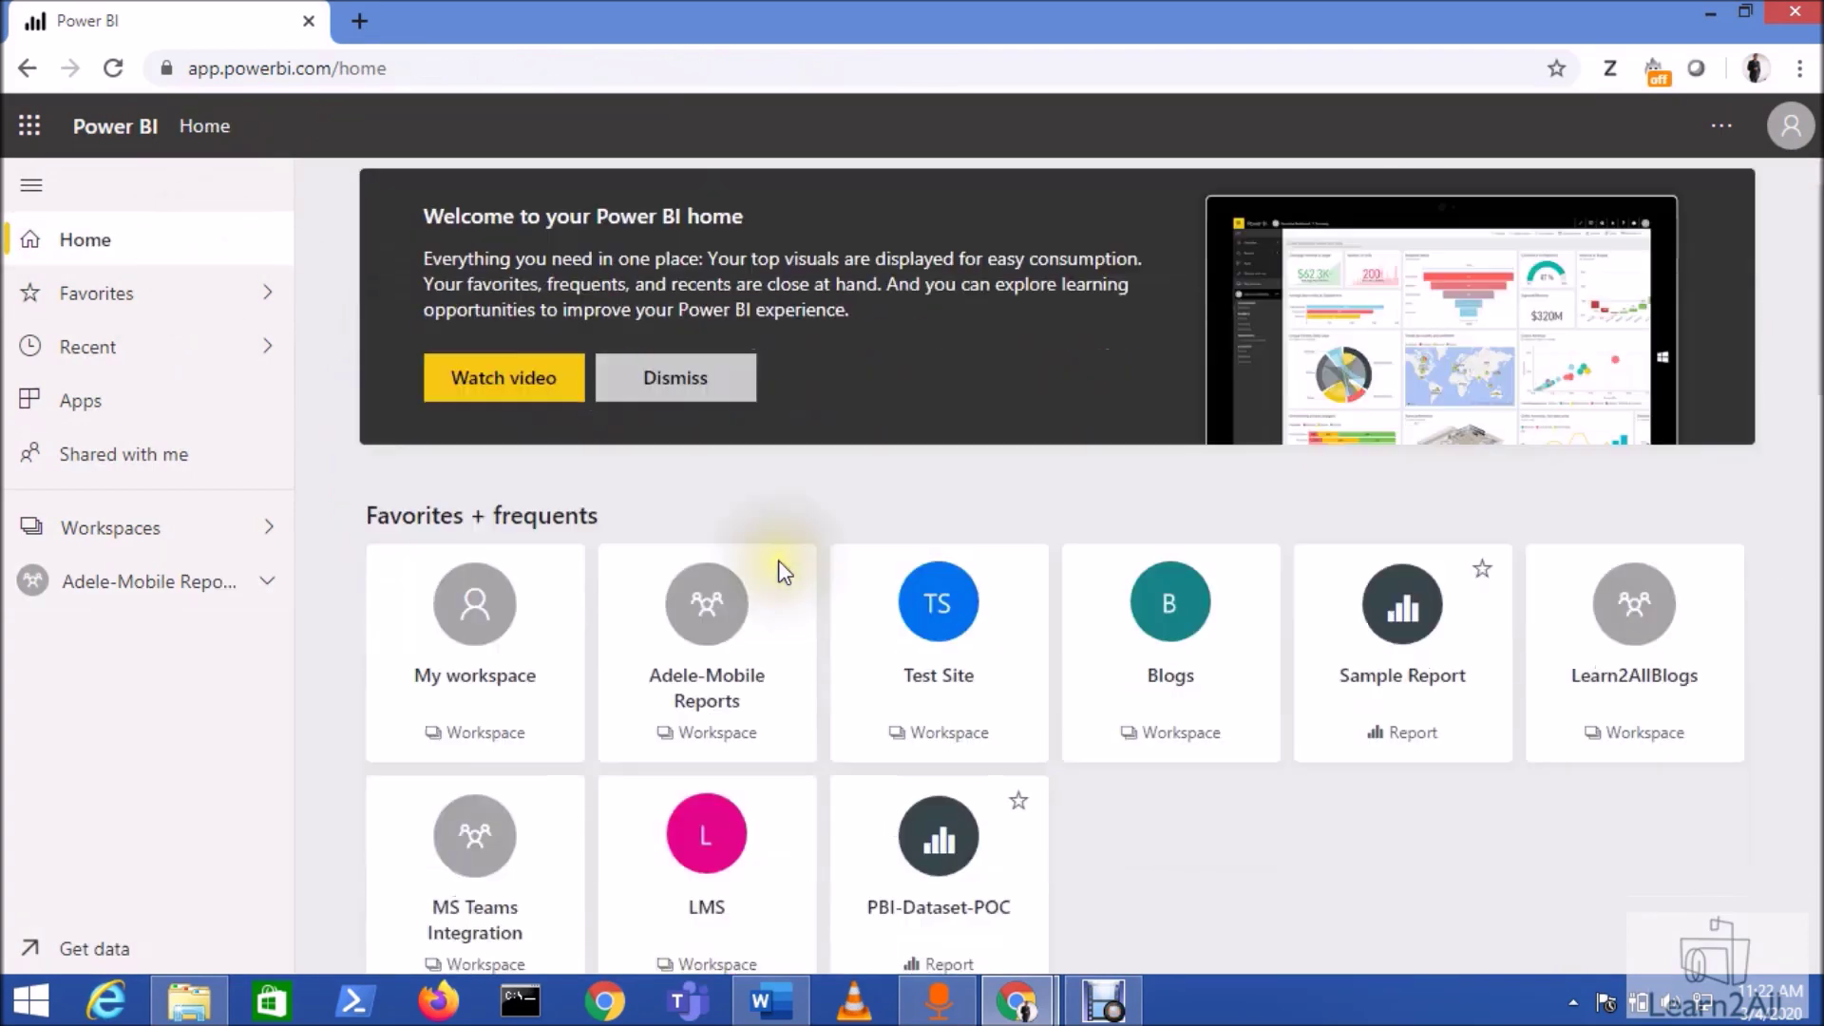
scroll(781, 572, down, 10)
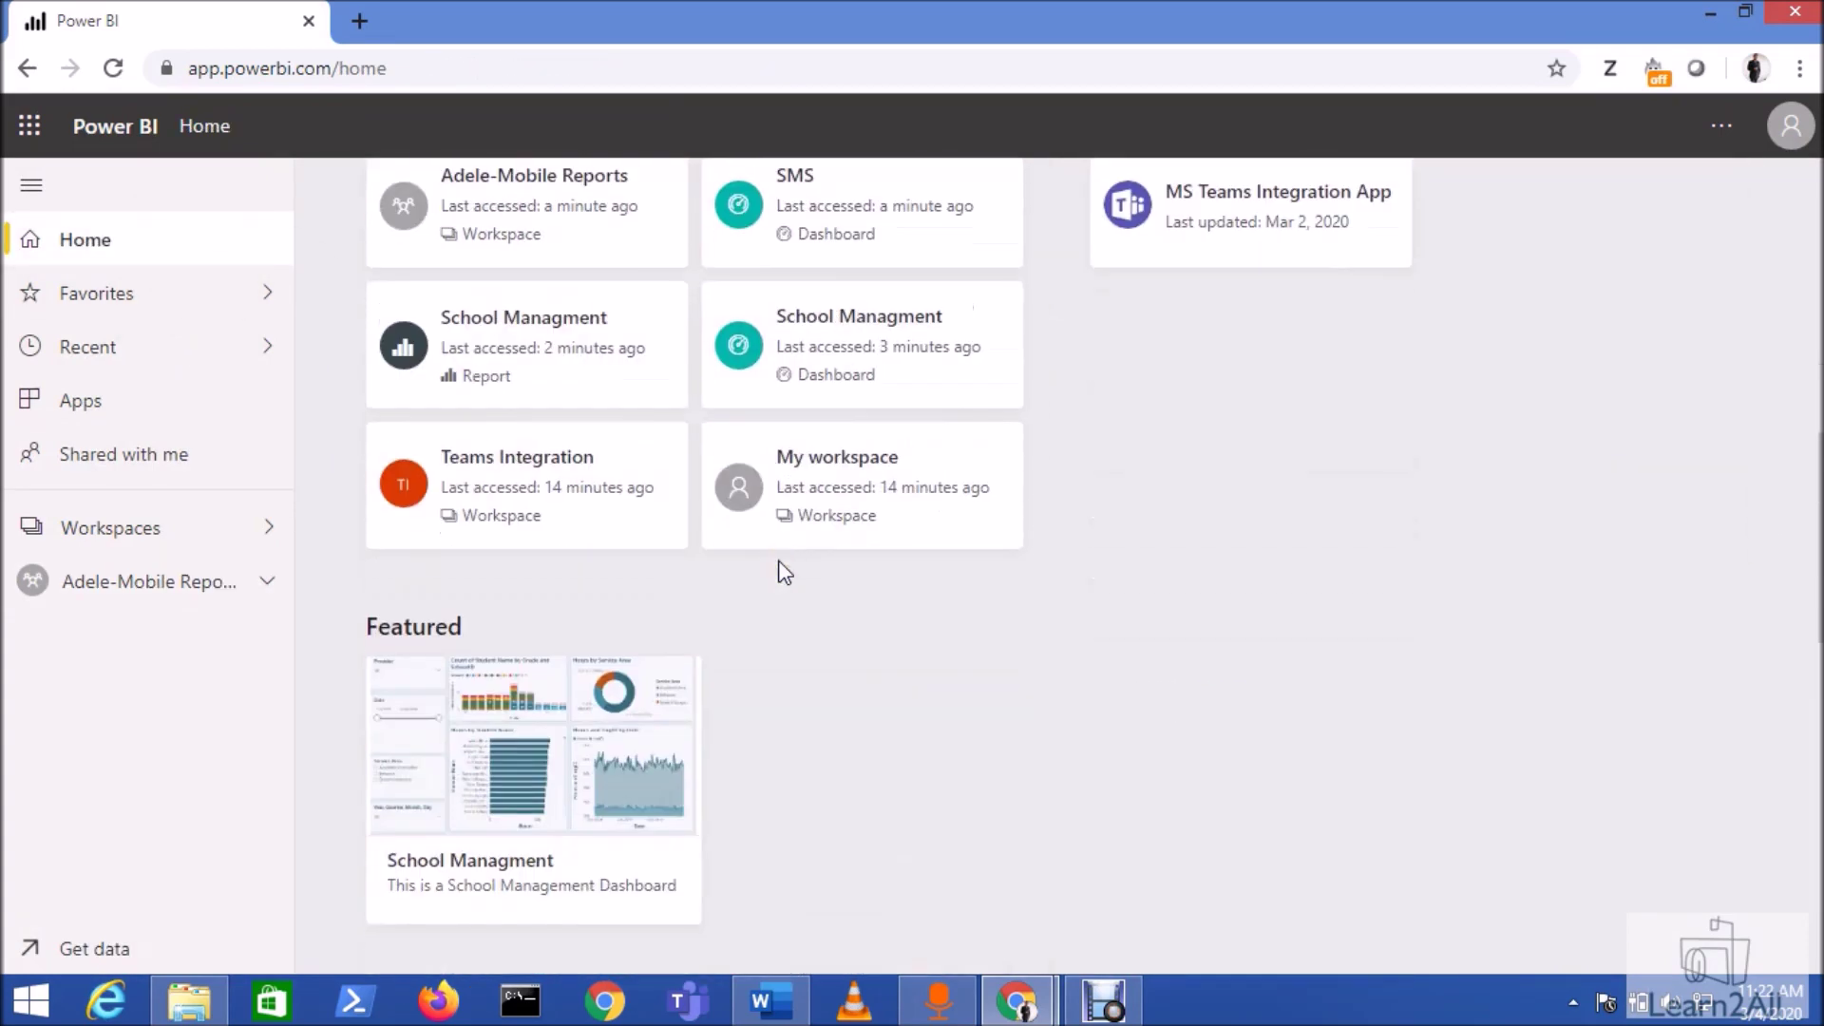
click(112, 69)
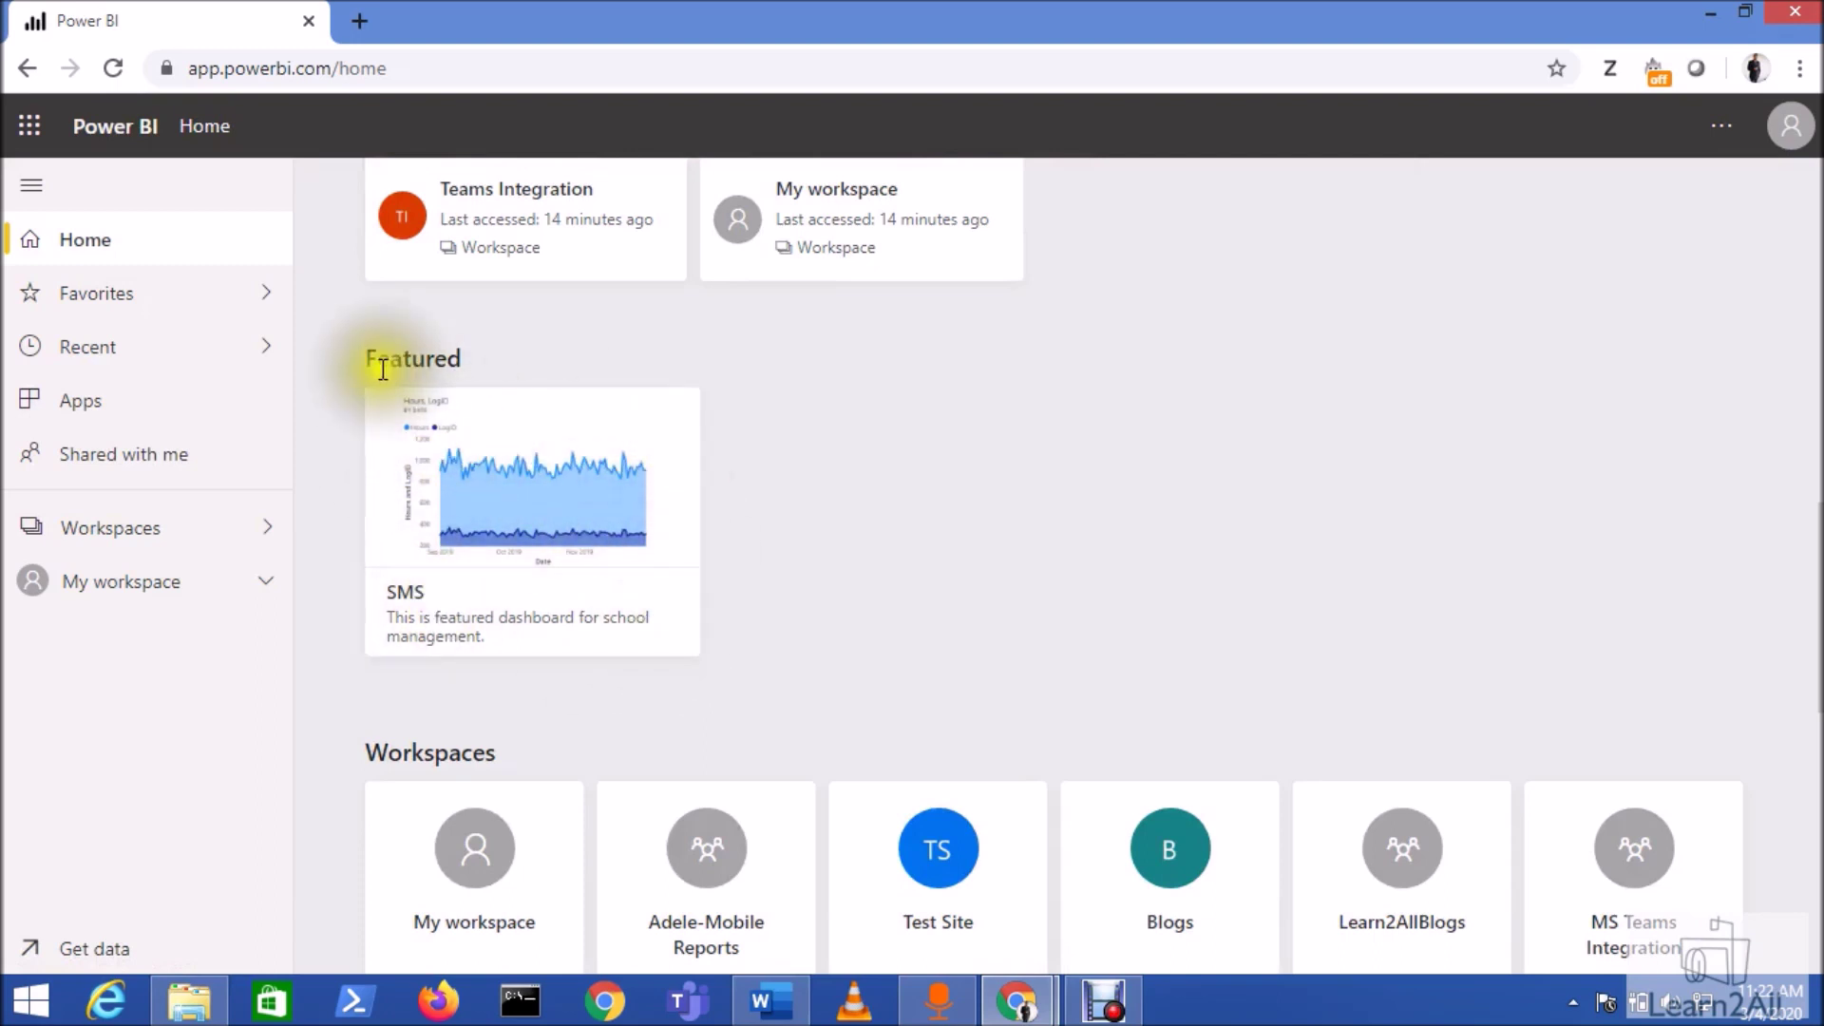
click(582, 577)
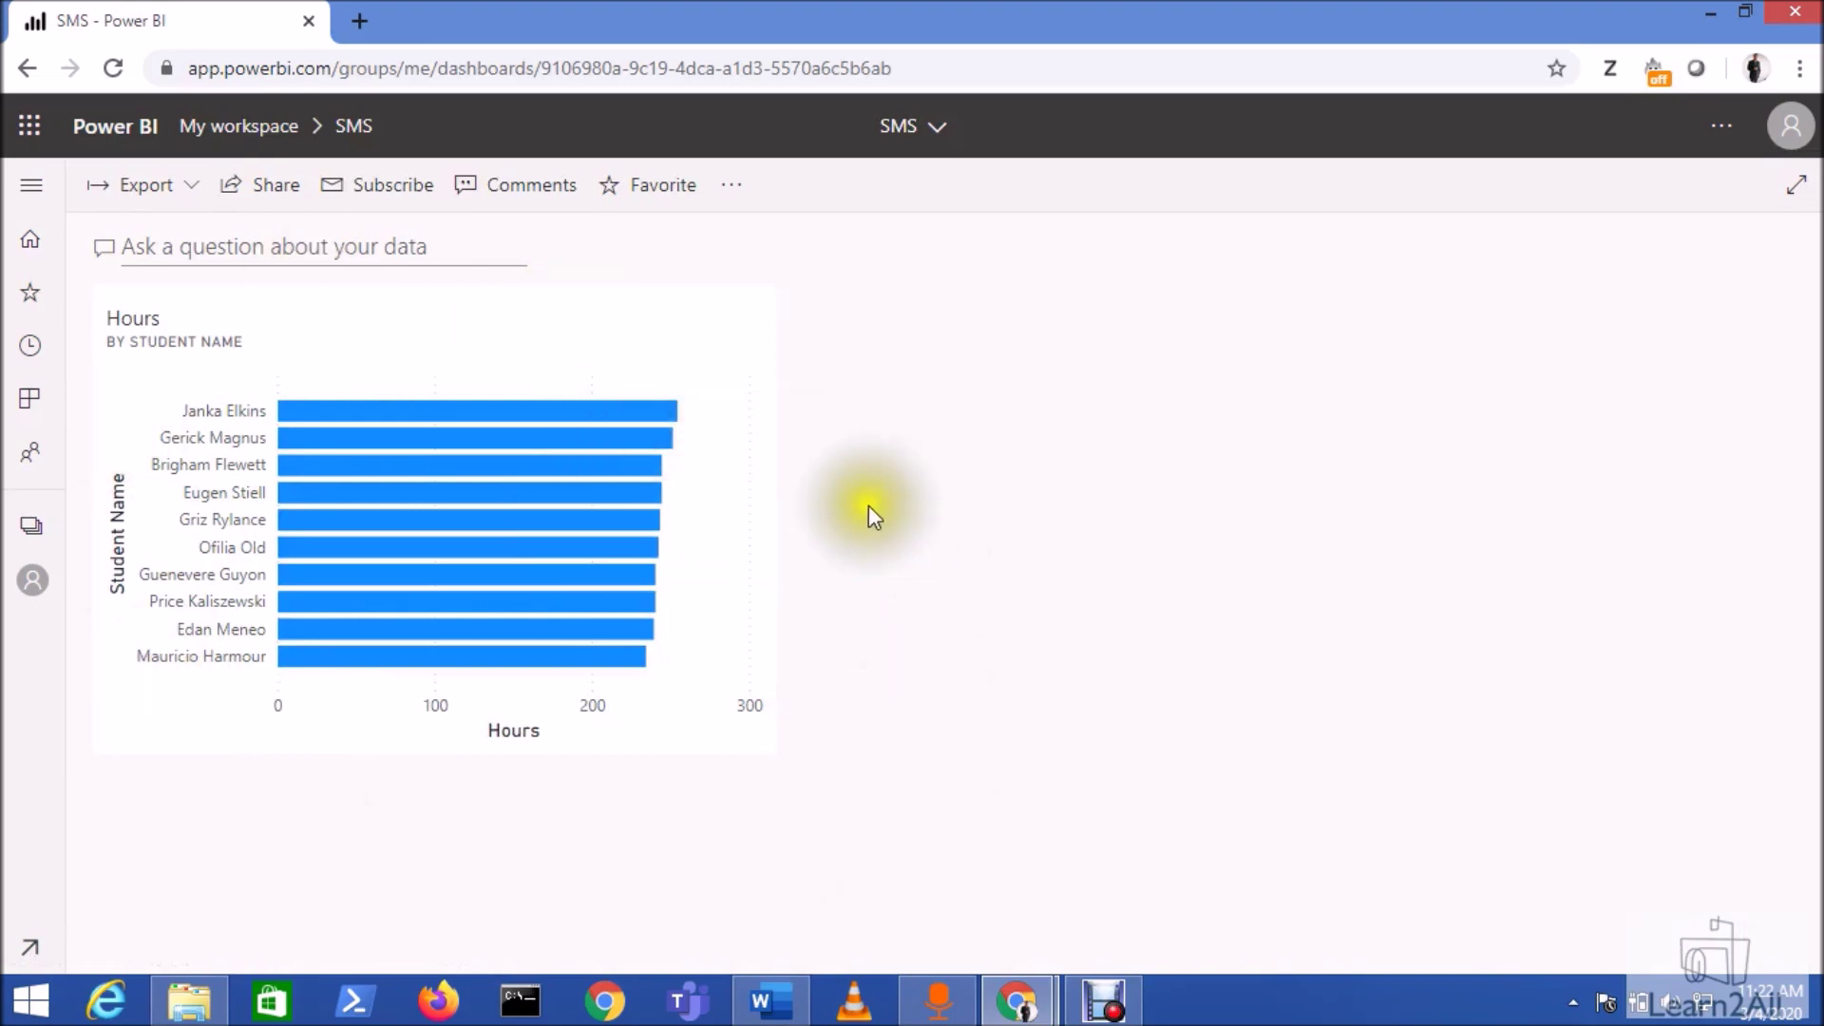
Return to the home page and examine how the SMS dashboard appears in the Featured section
click(146, 133)
scroll(751, 452, down, 2)
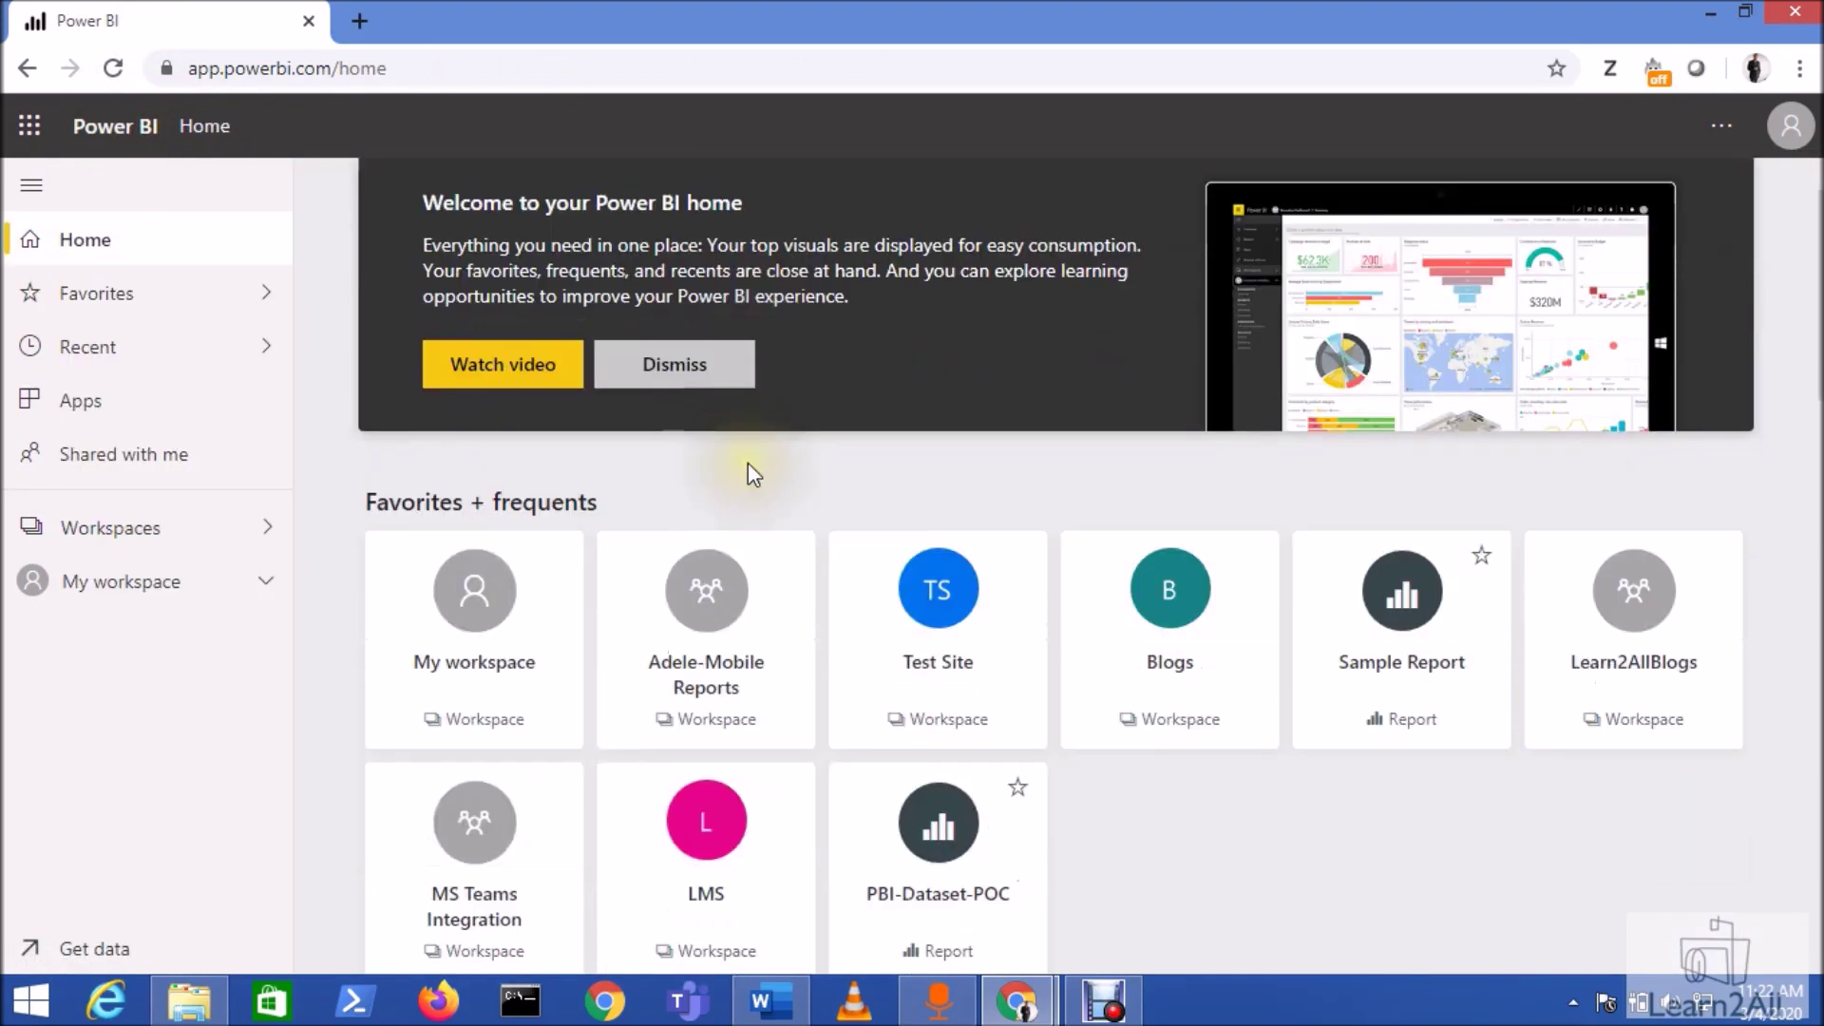
scroll(749, 463, down, 15)
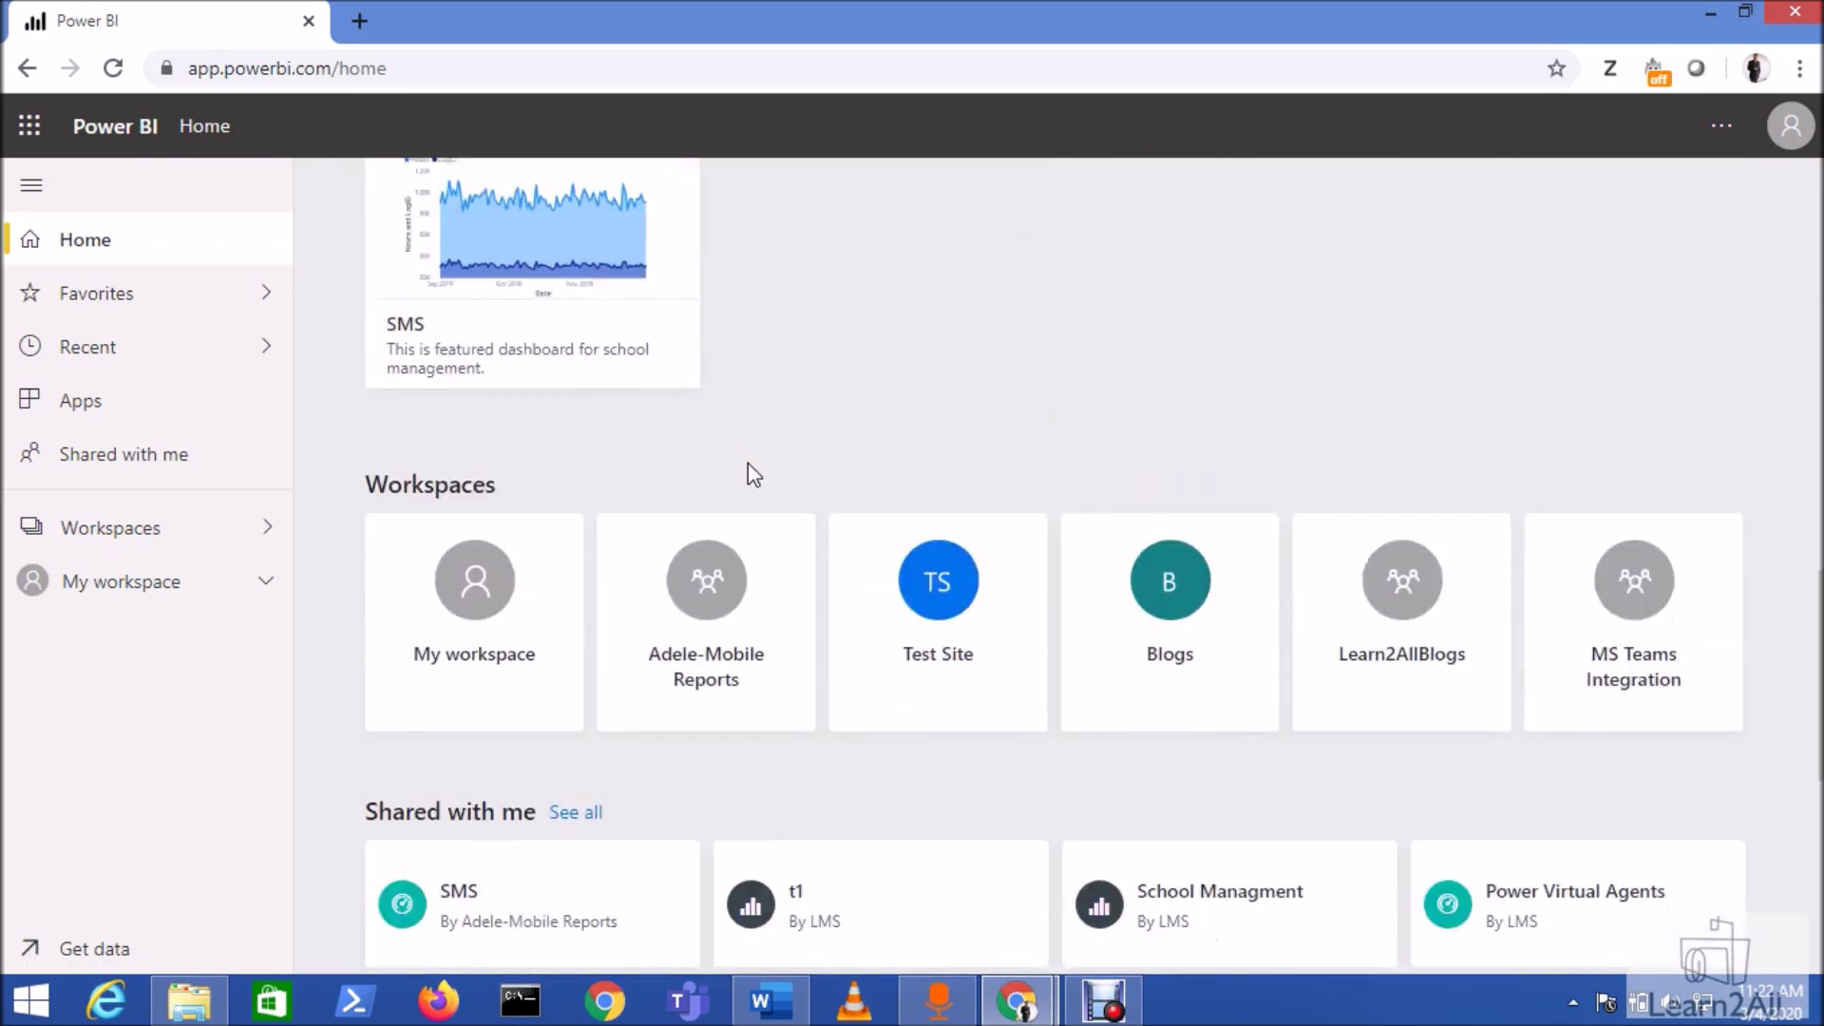
scroll(751, 472, up, 3)
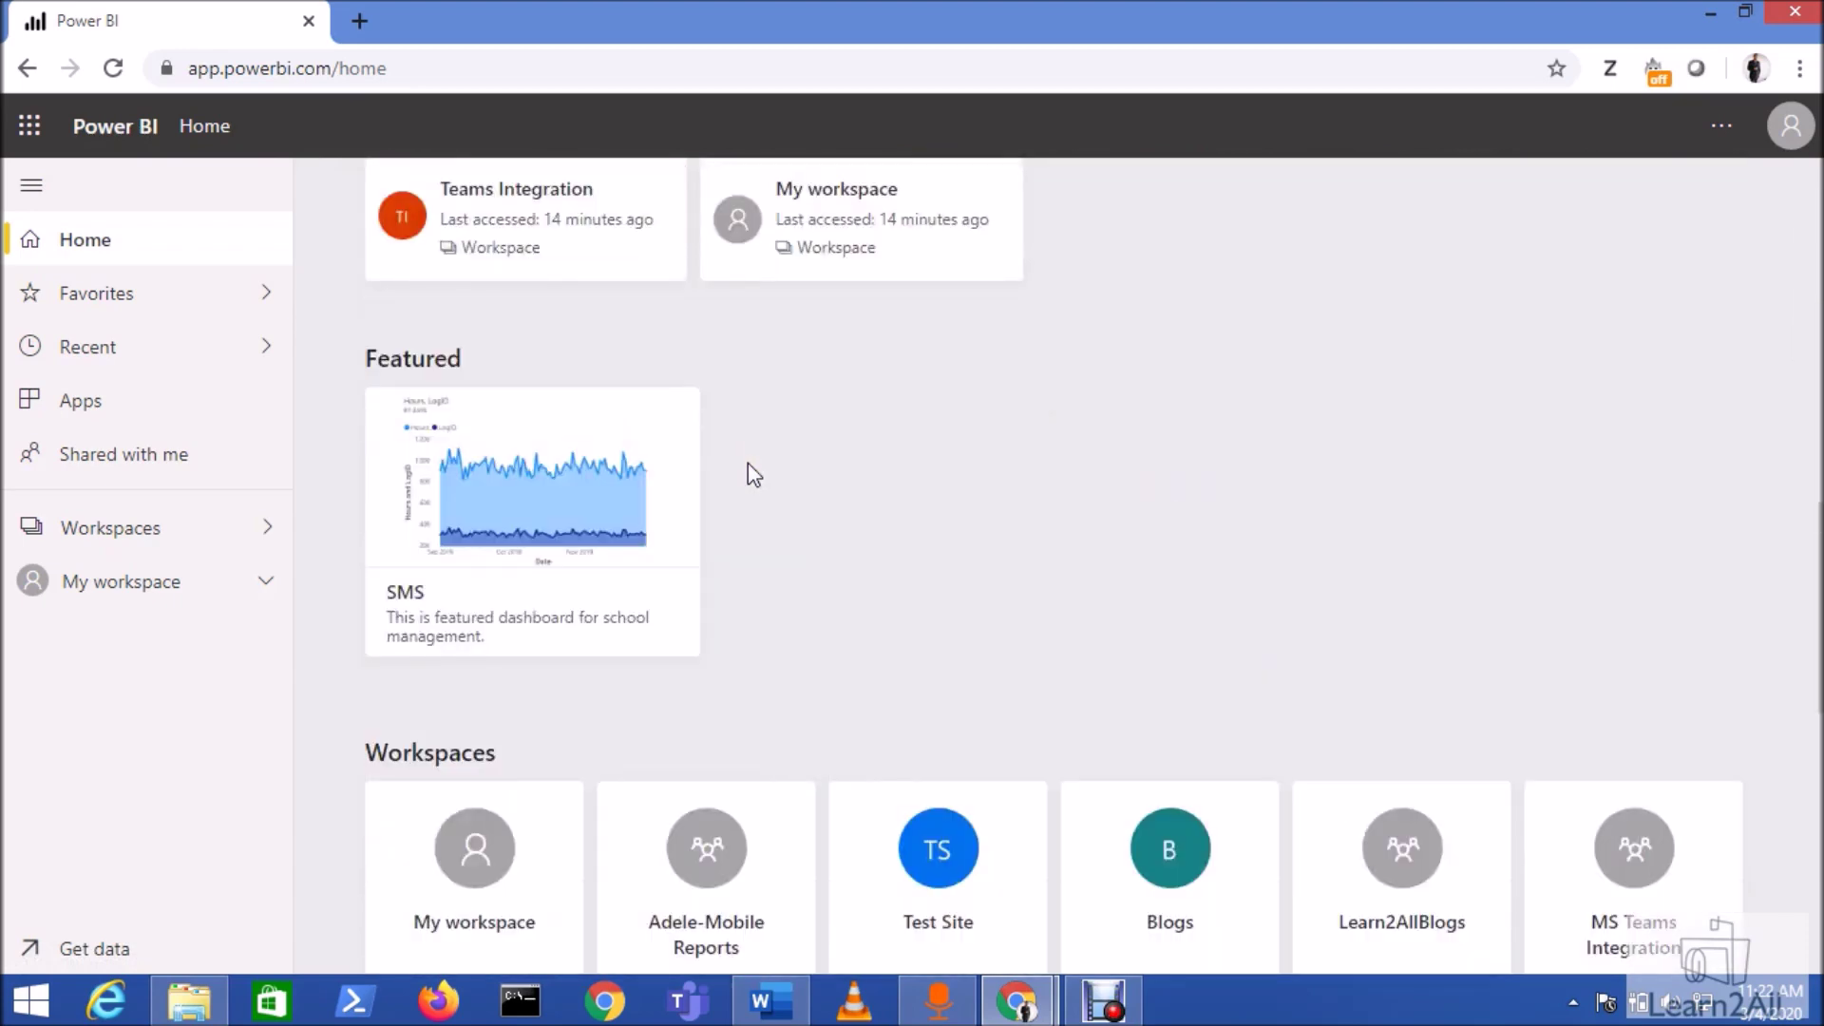
Open the settings of the PBI-IncrementalRefresh report in the Mobile Reports workspace
click(269, 537)
click(457, 362)
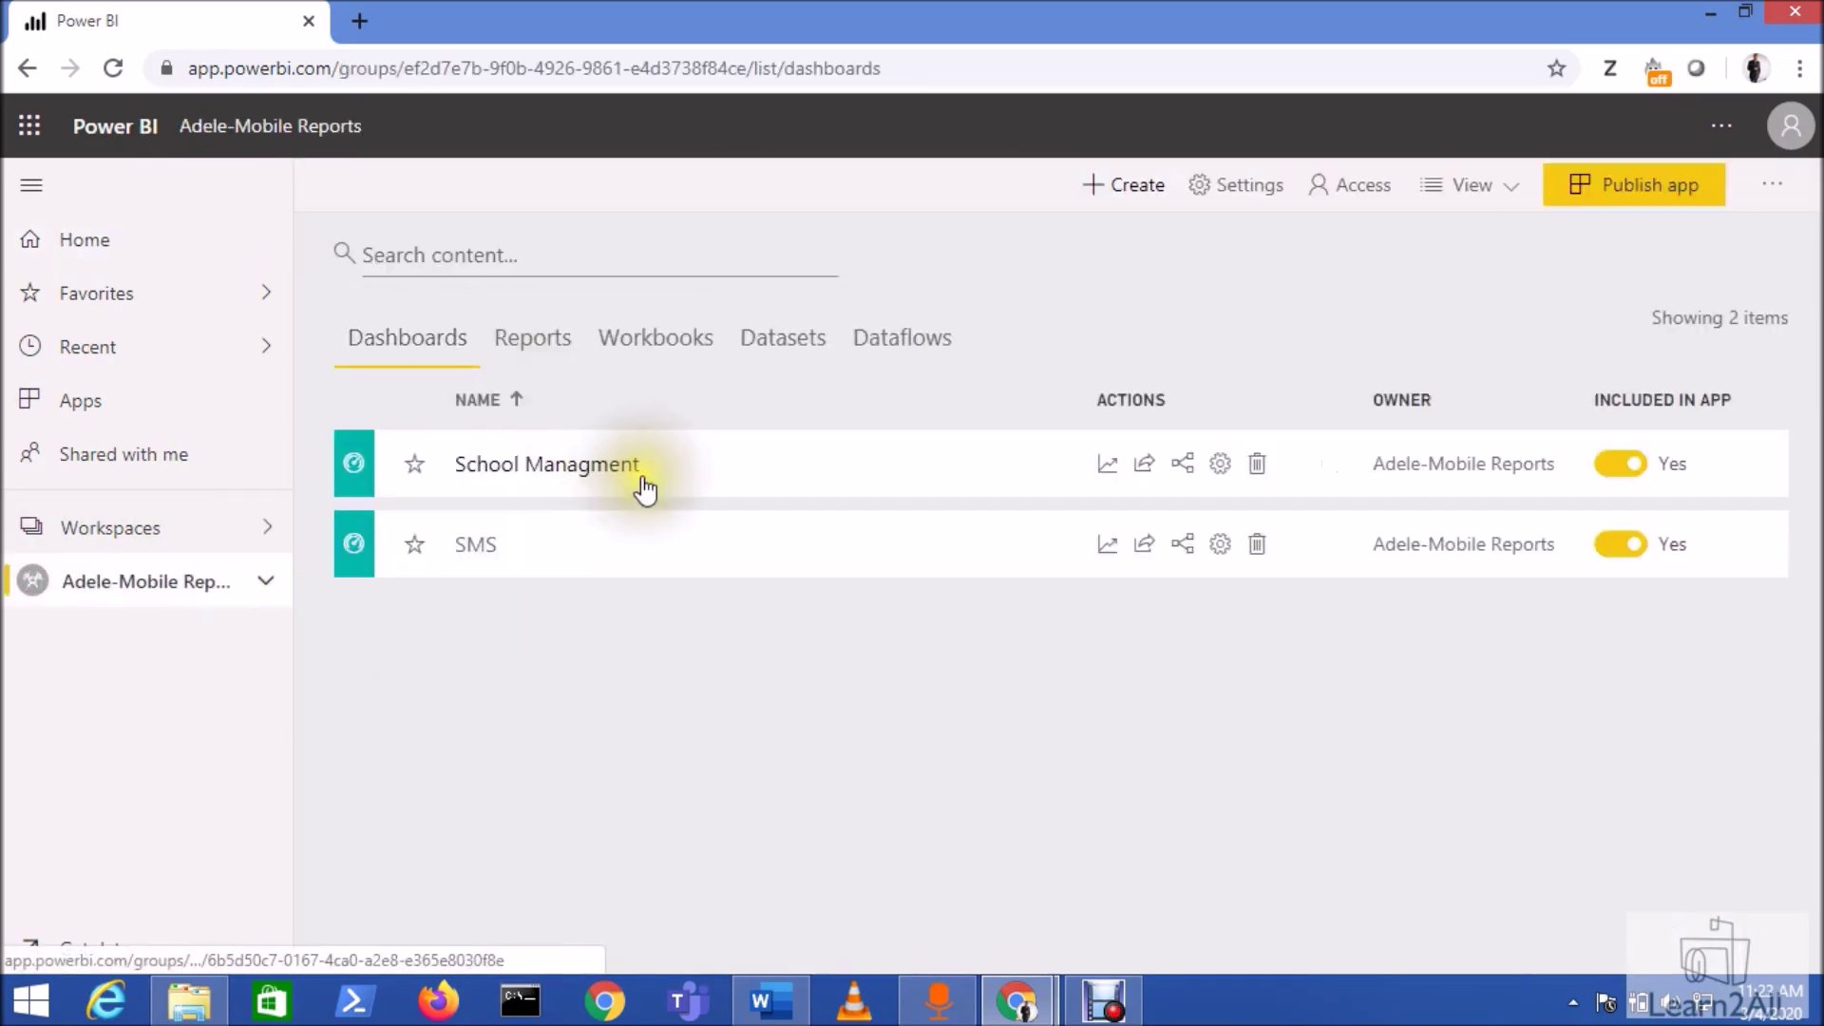
click(525, 344)
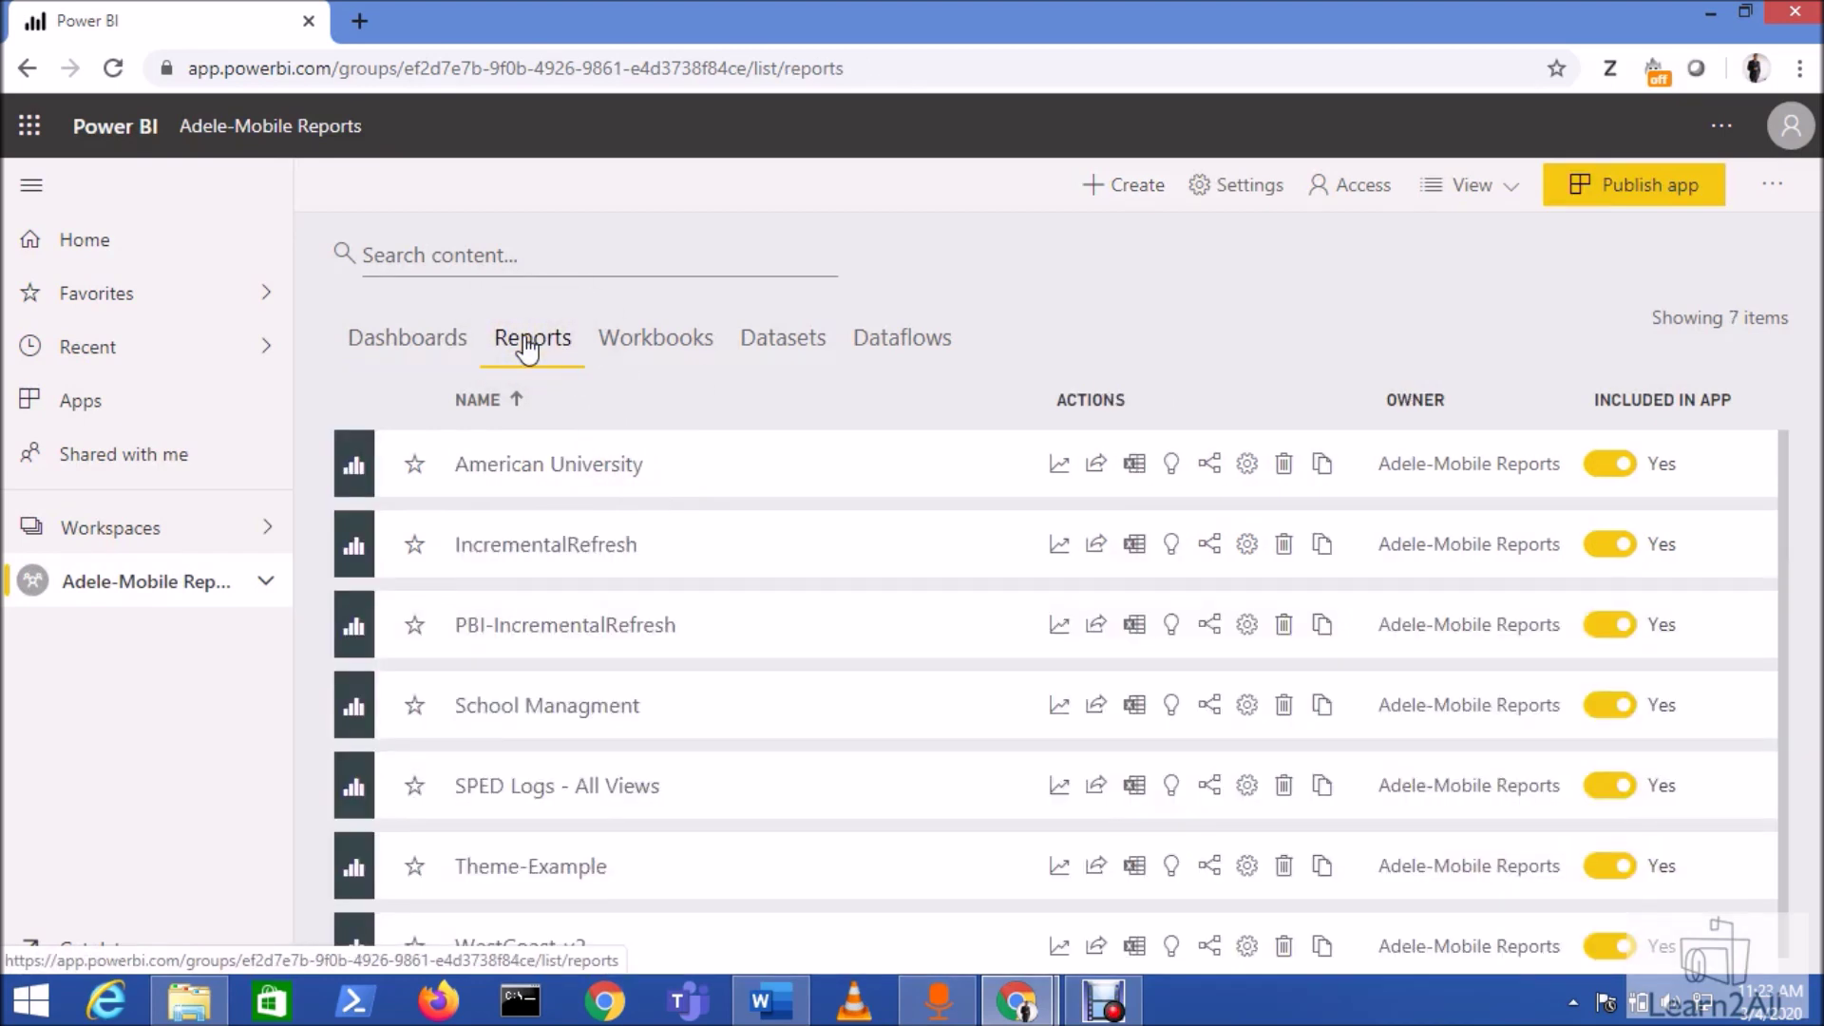
scroll(1077, 721, down, 1)
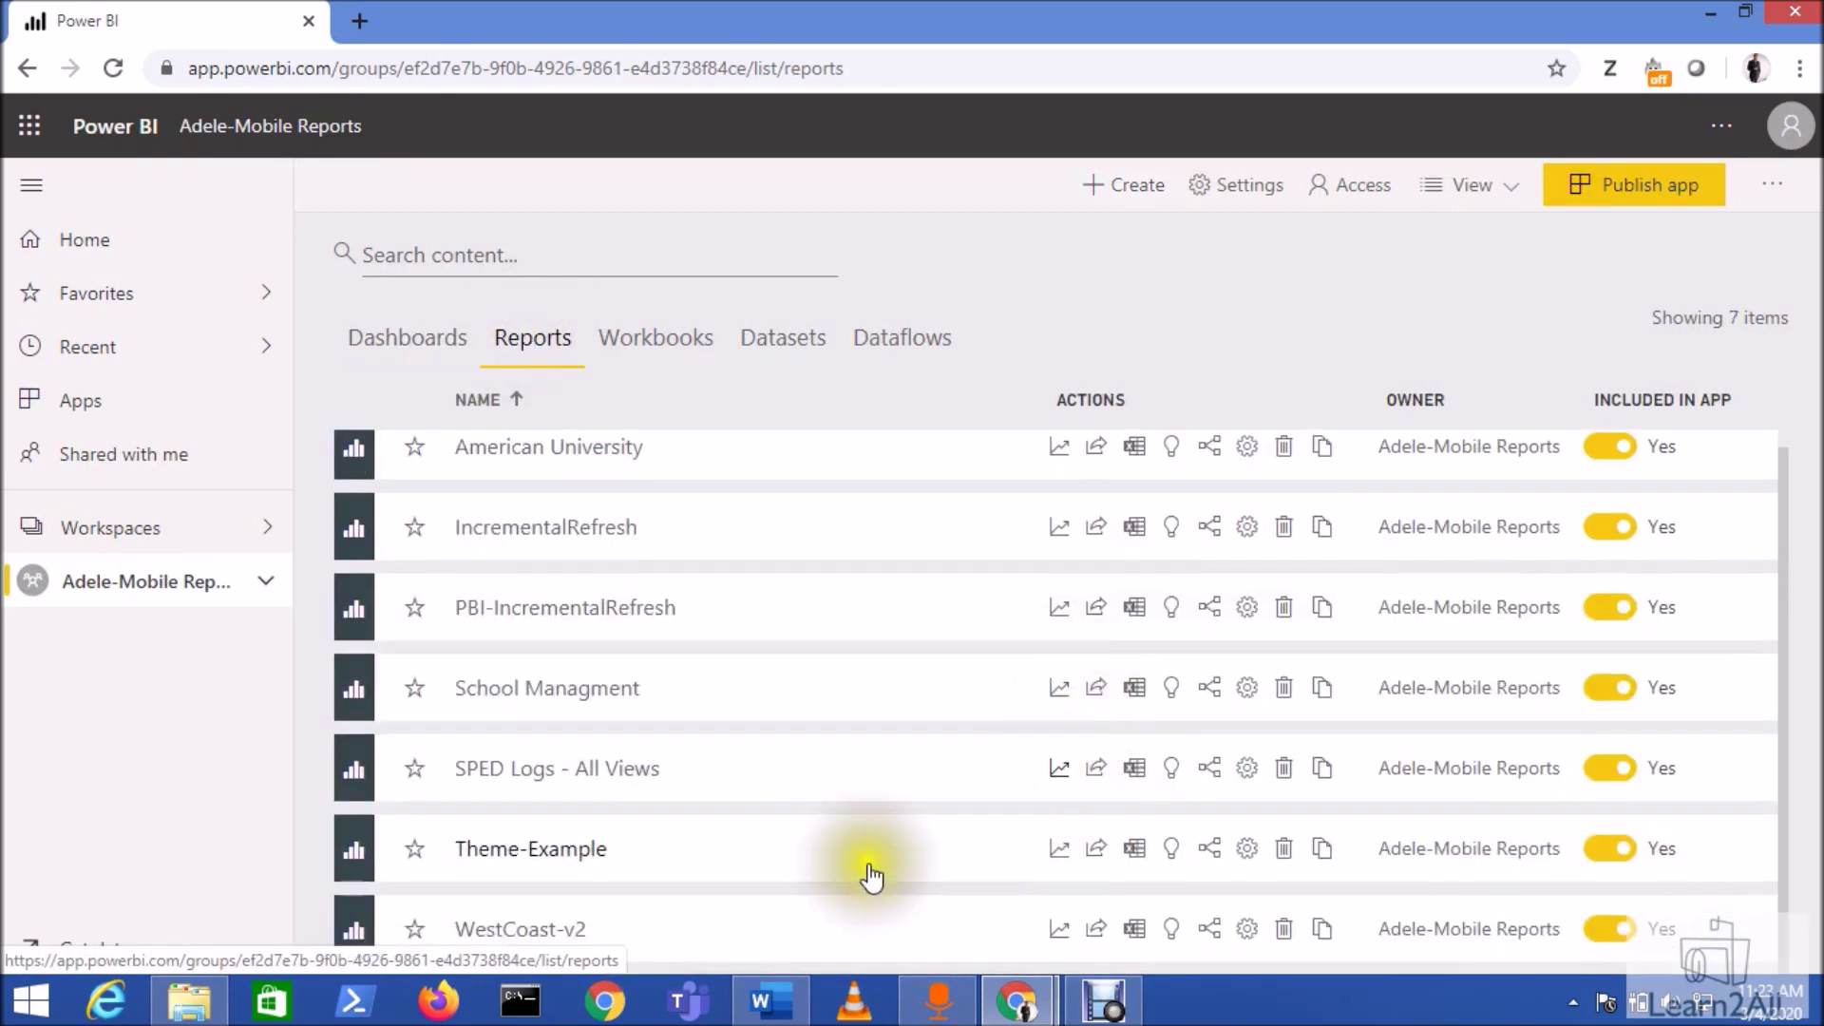
scroll(855, 761, up, 1)
click(1248, 625)
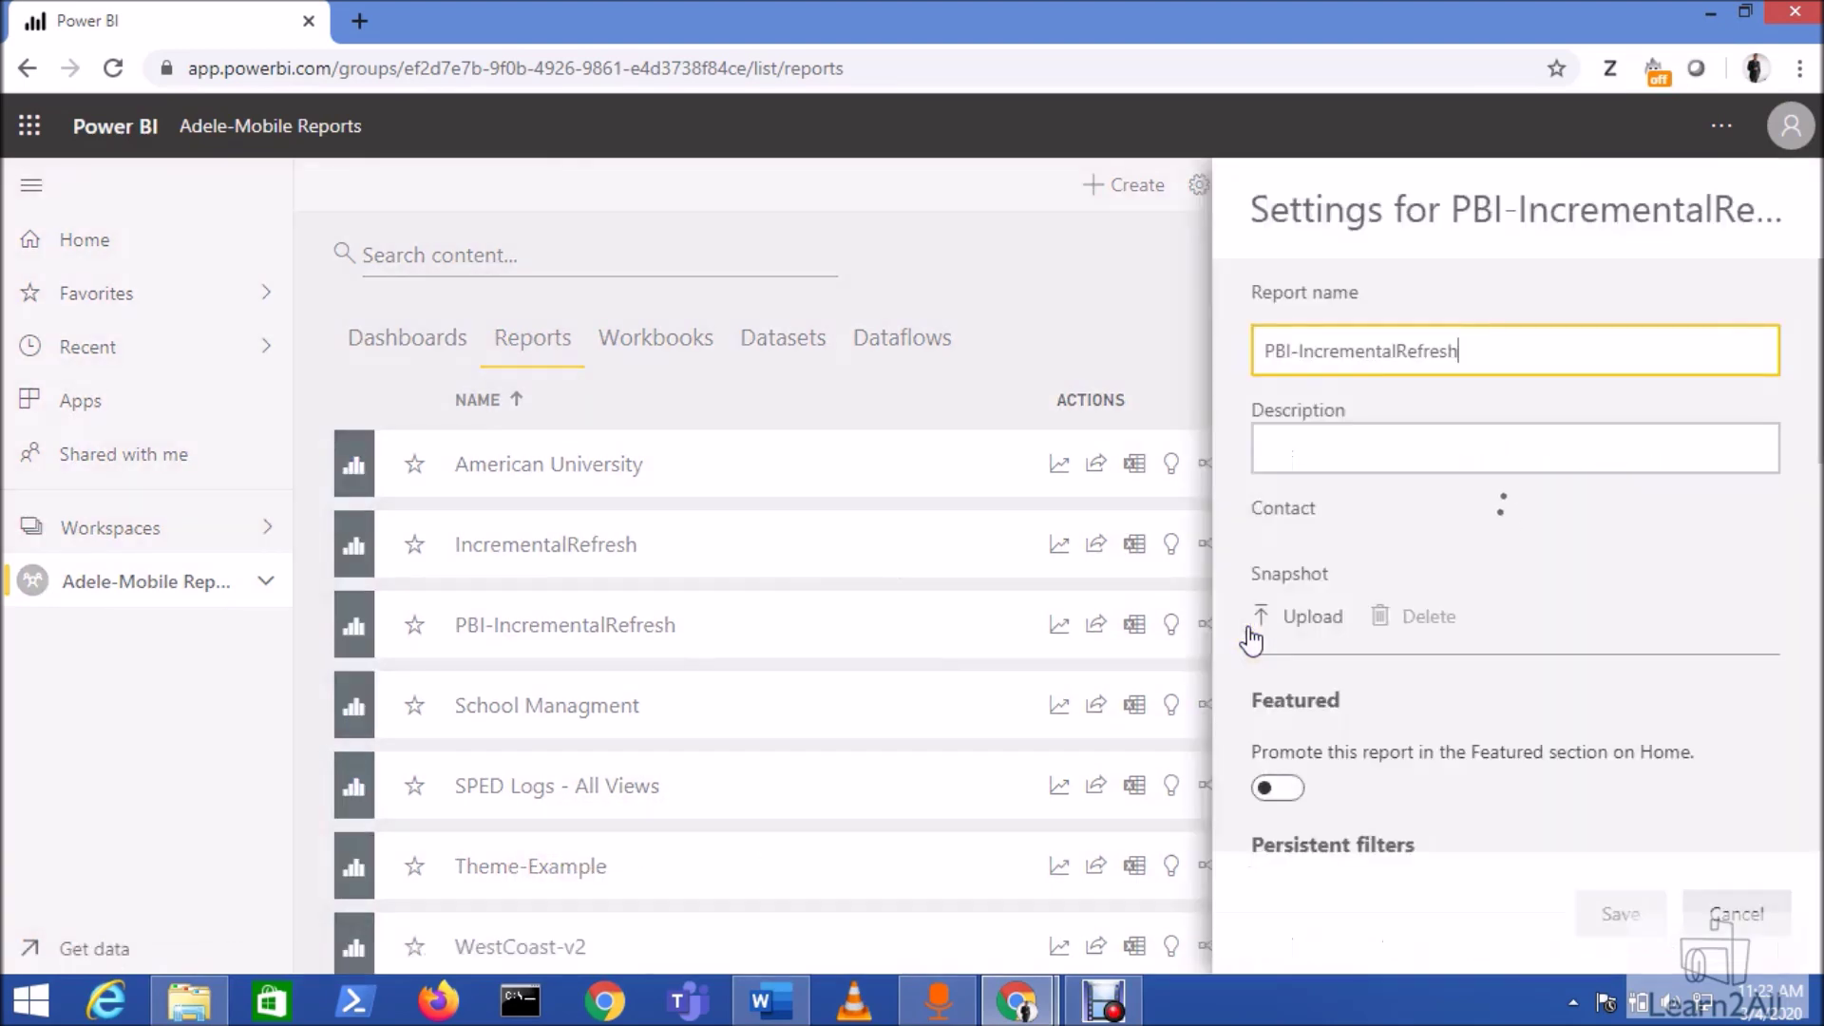
Give the PBI-IncrementalRefresh report the description "Featured Report" and upload featuredreport.png from the Downloads folder as its snapshot
click(1321, 439)
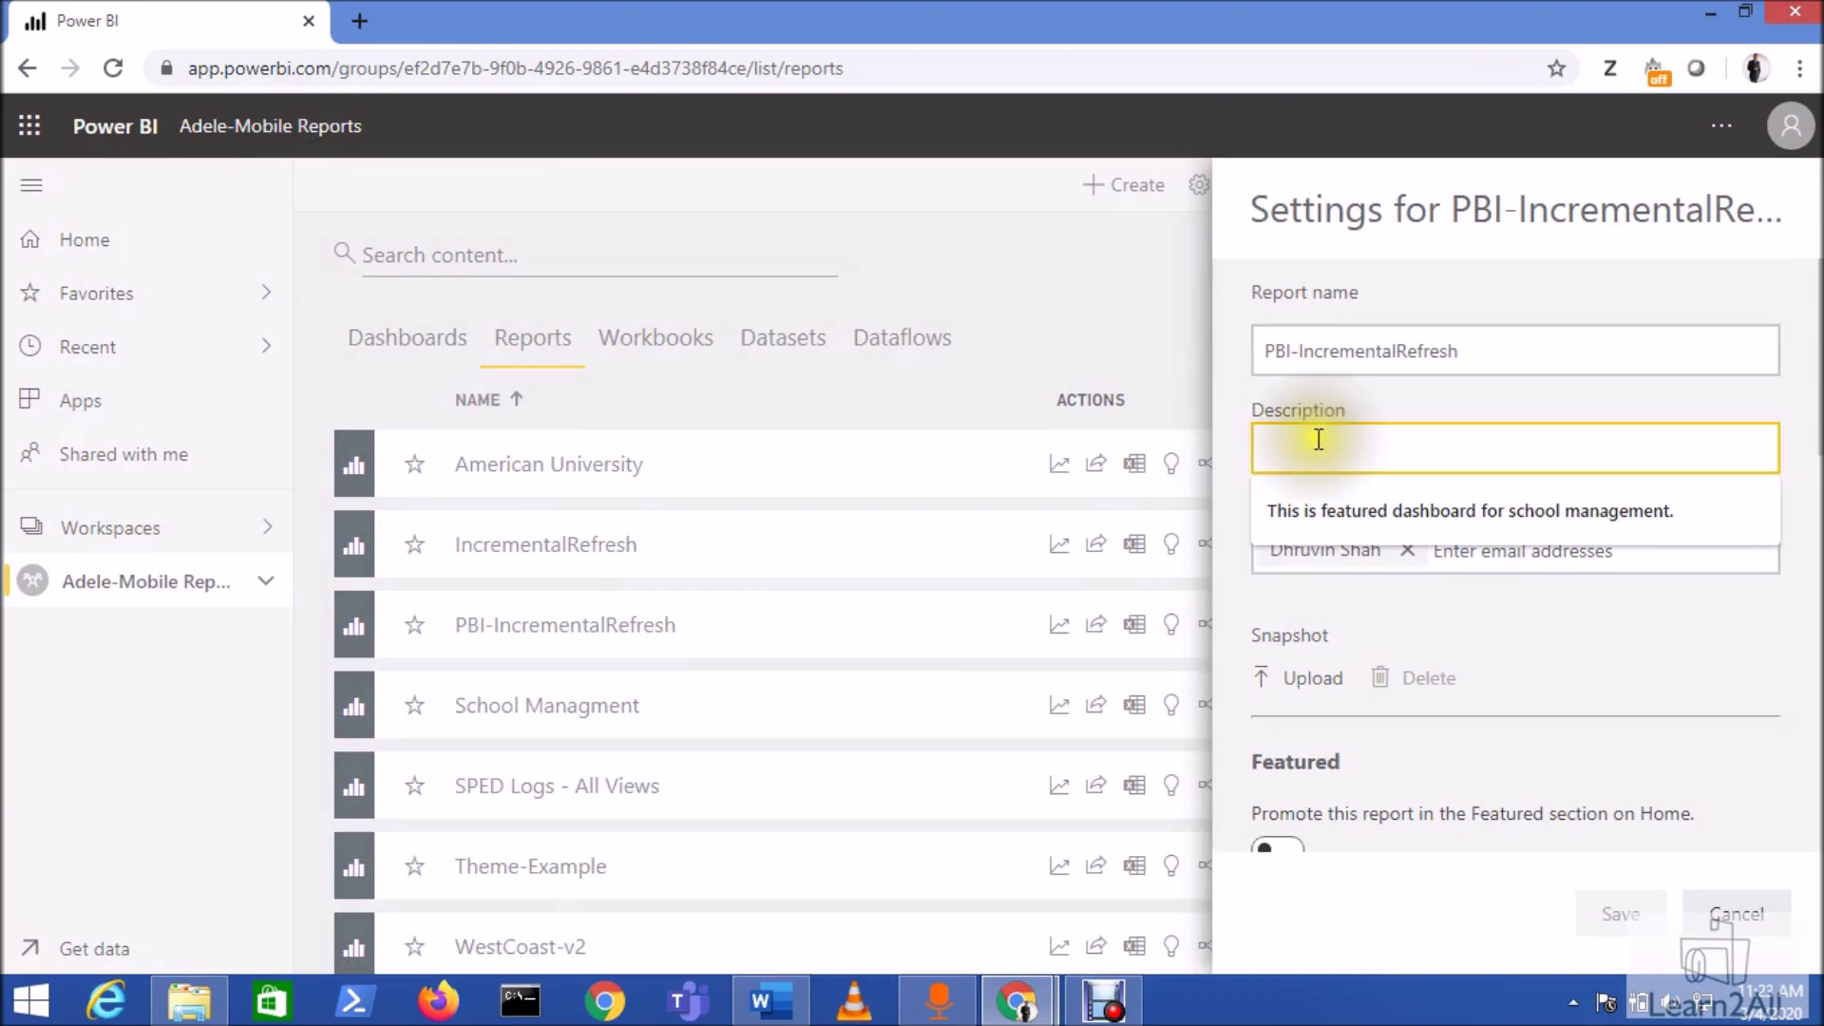
text(Featured Repor)
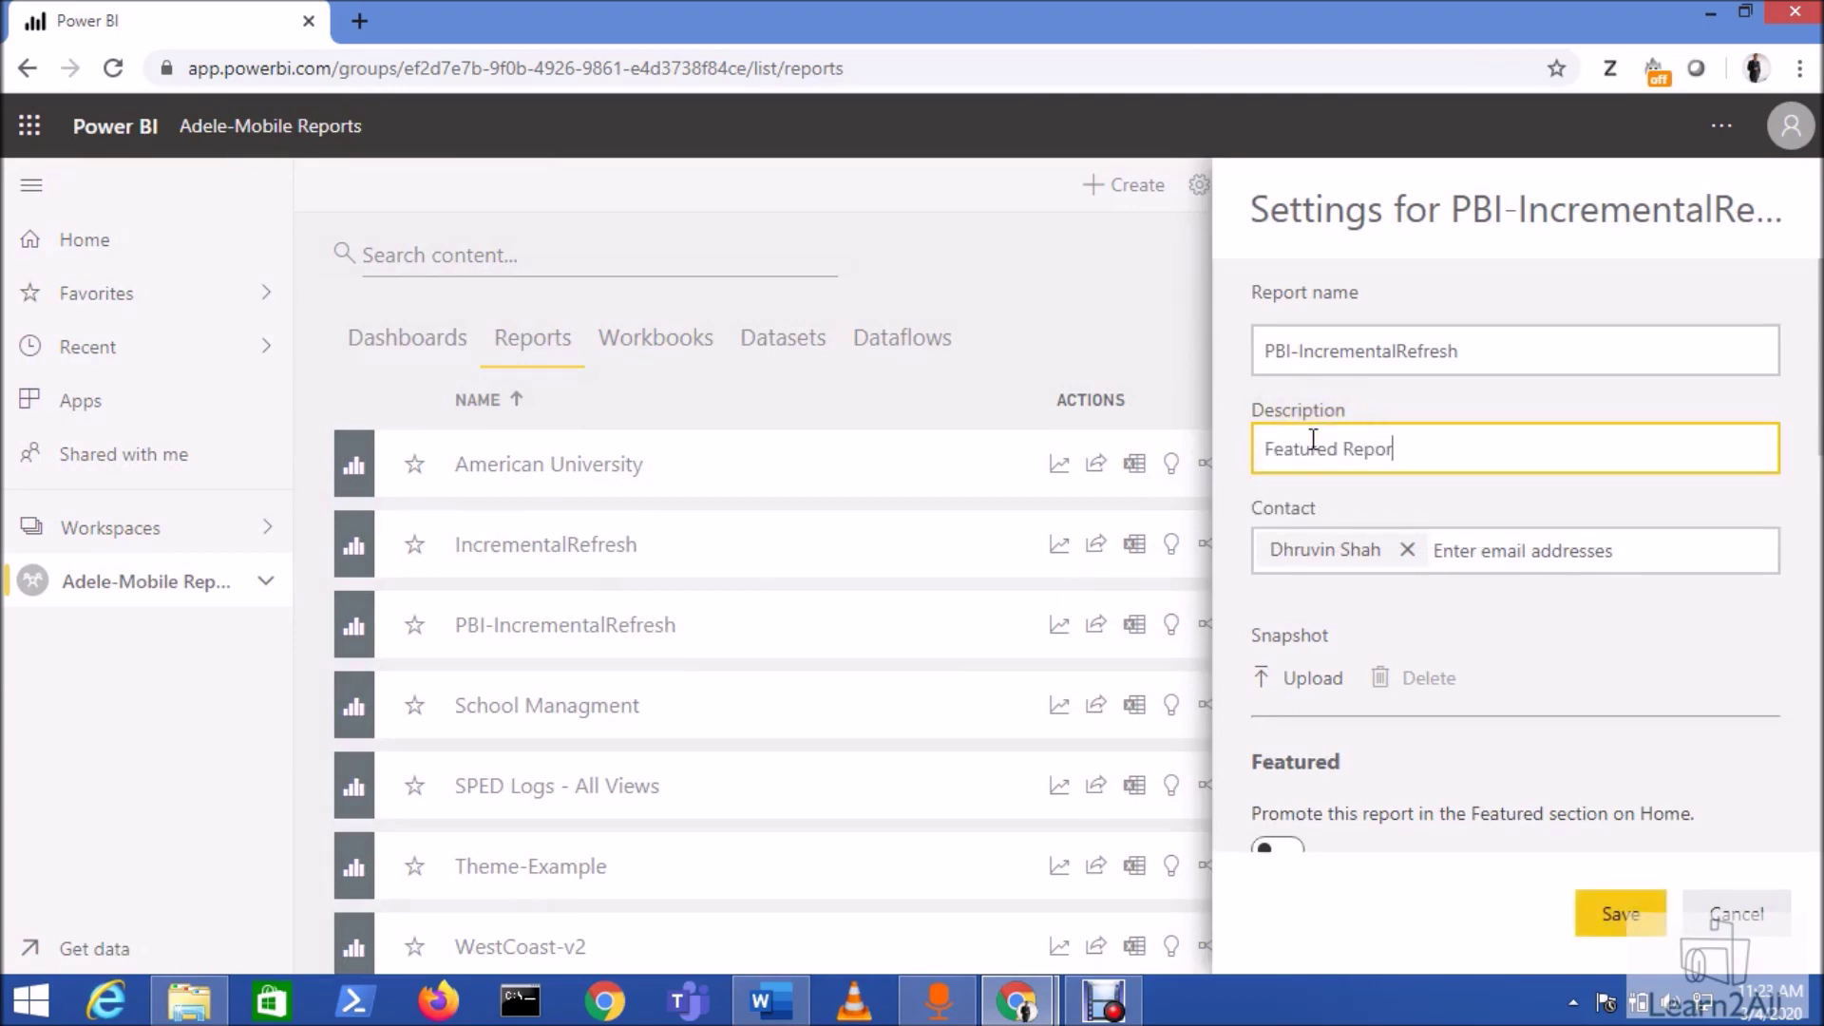
scroll(1295, 437, down, 2)
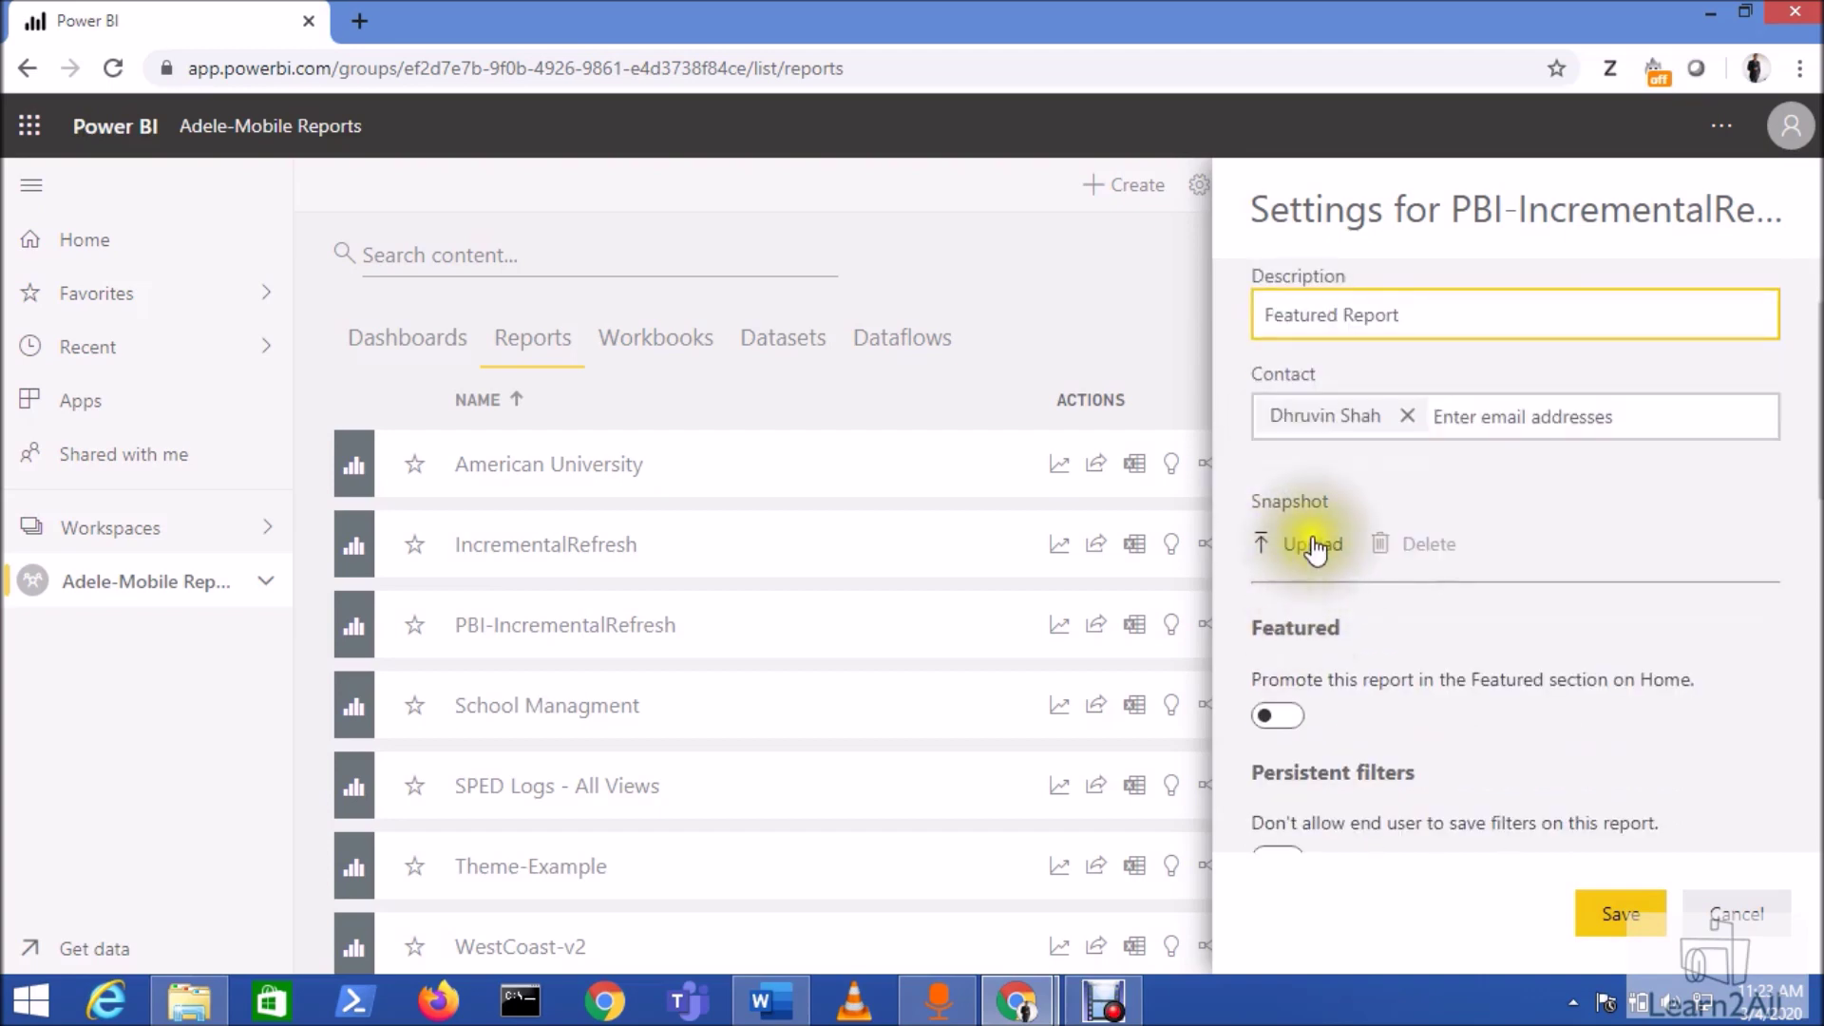
click(1307, 546)
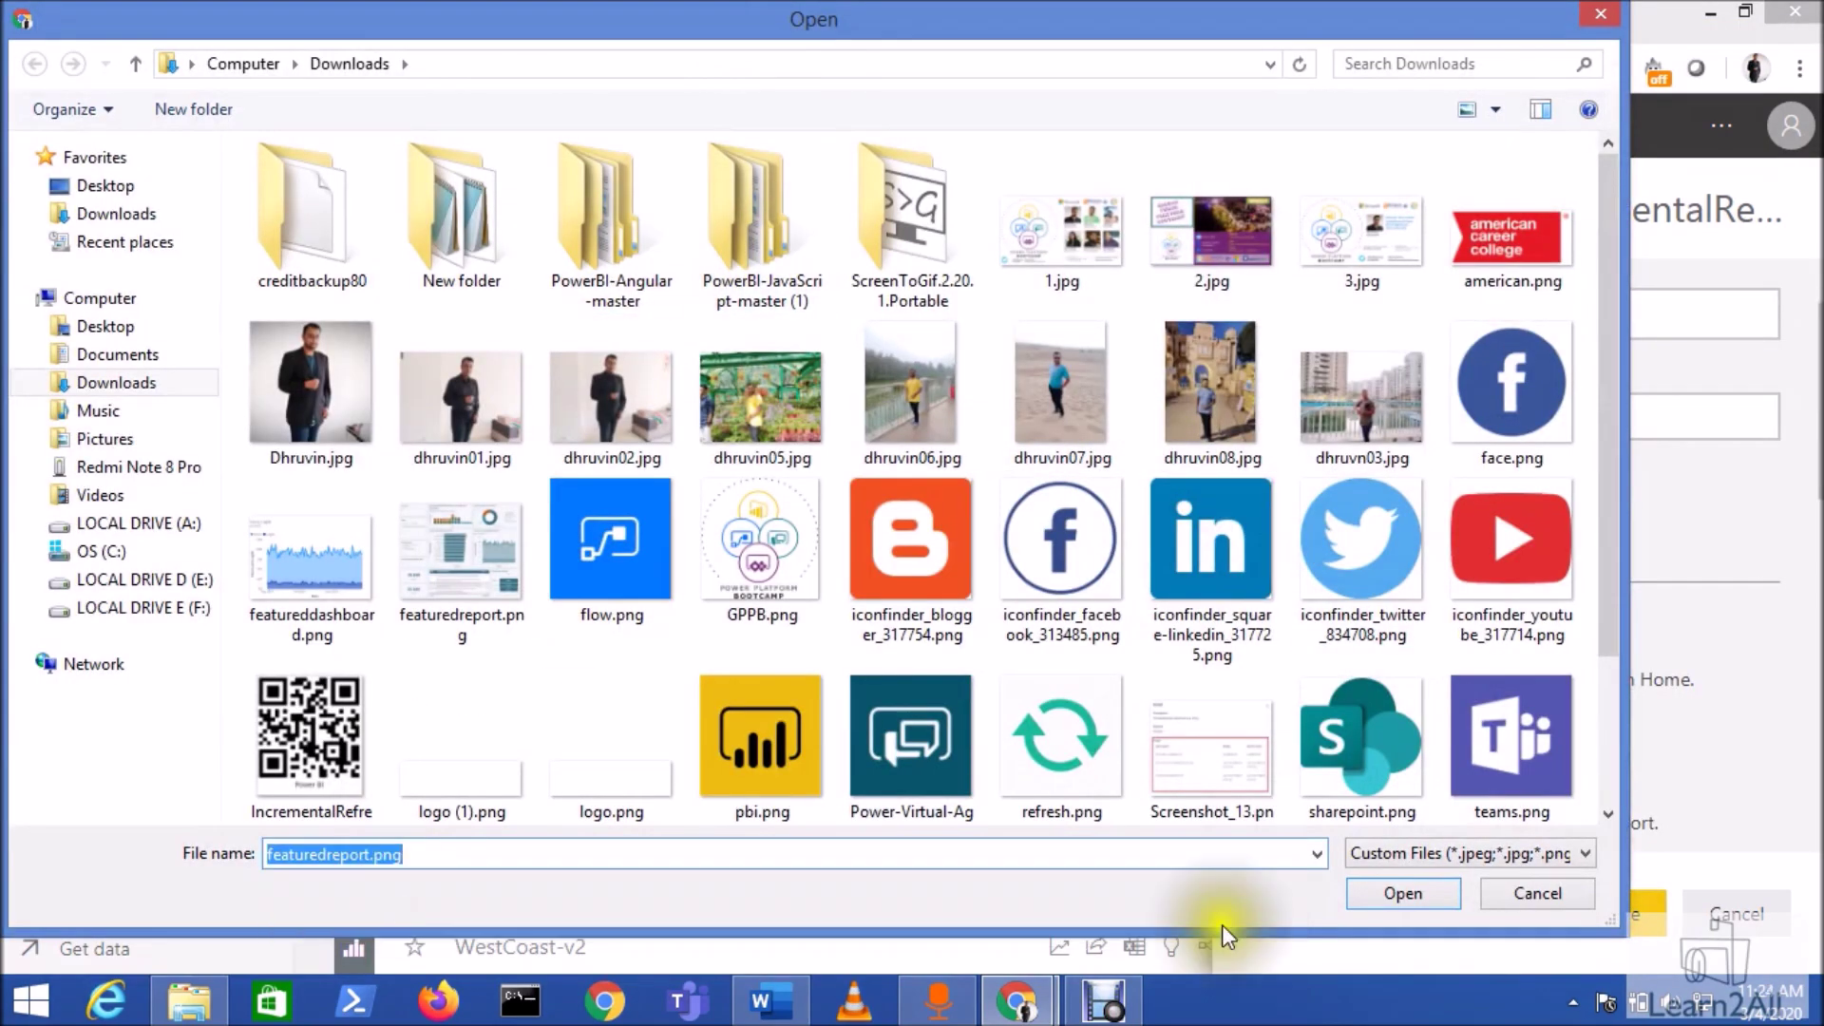
click(1404, 893)
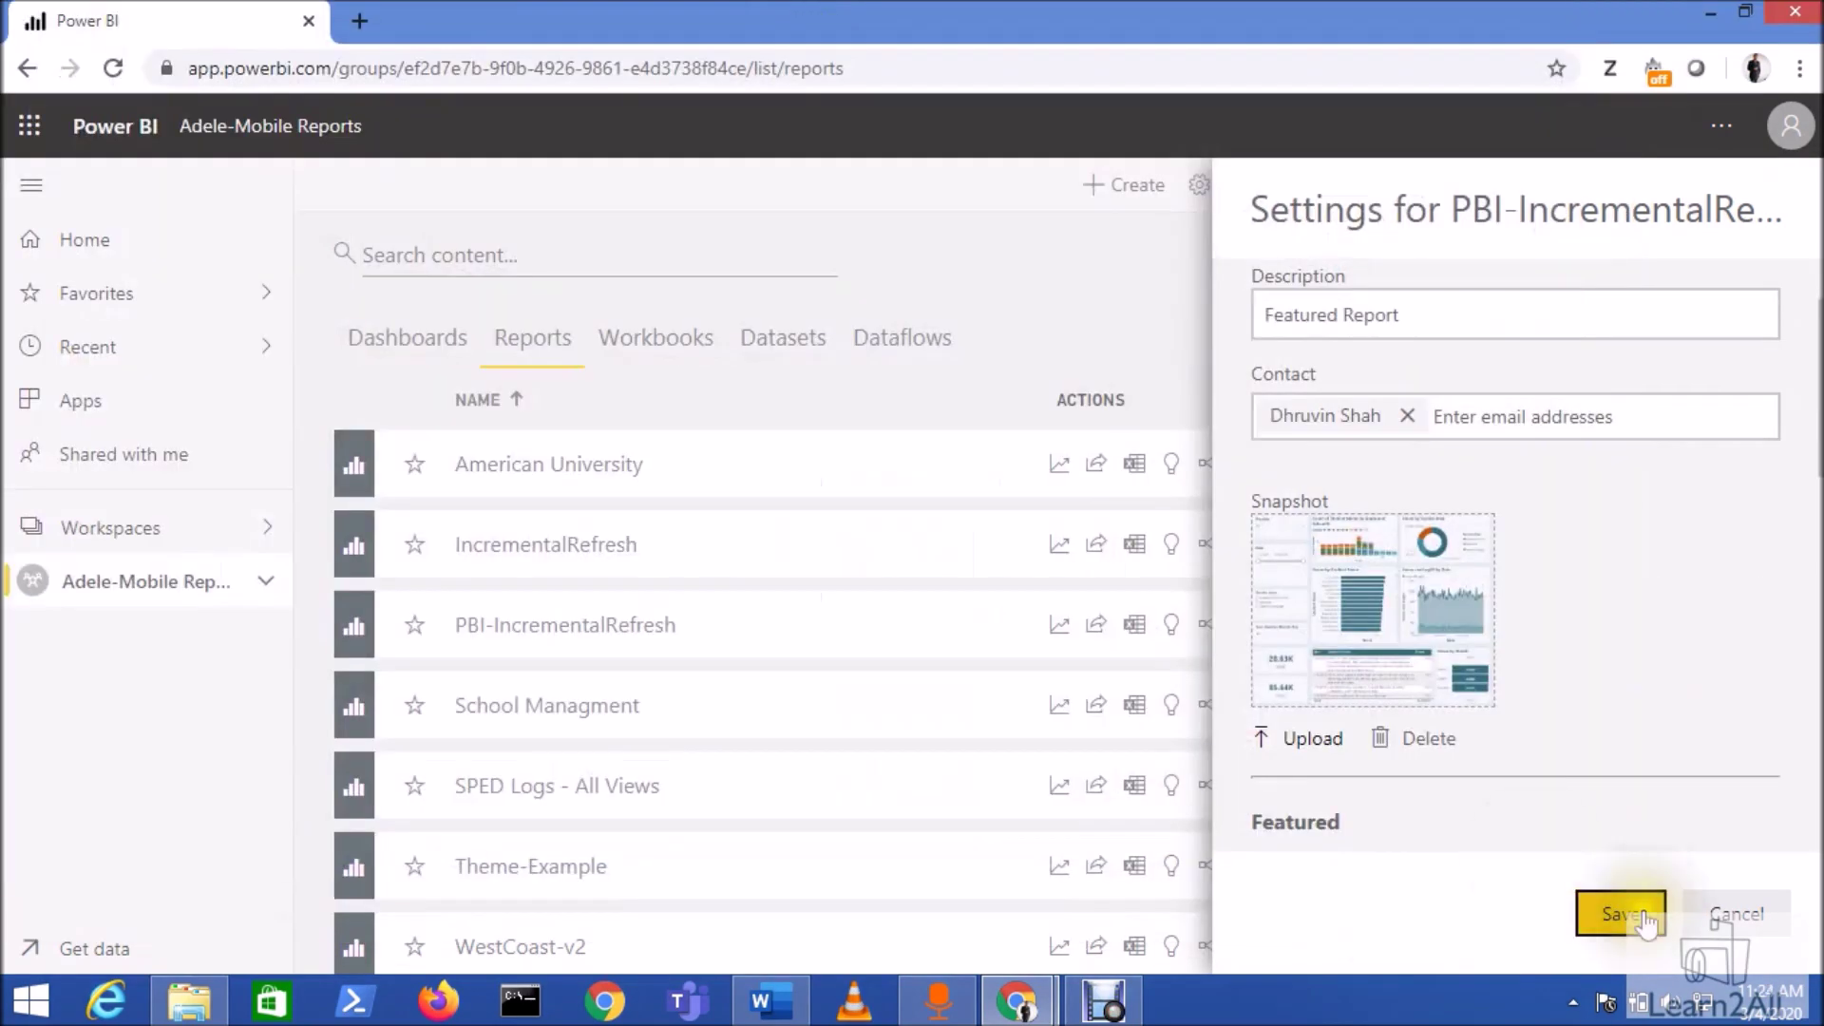
click(1647, 920)
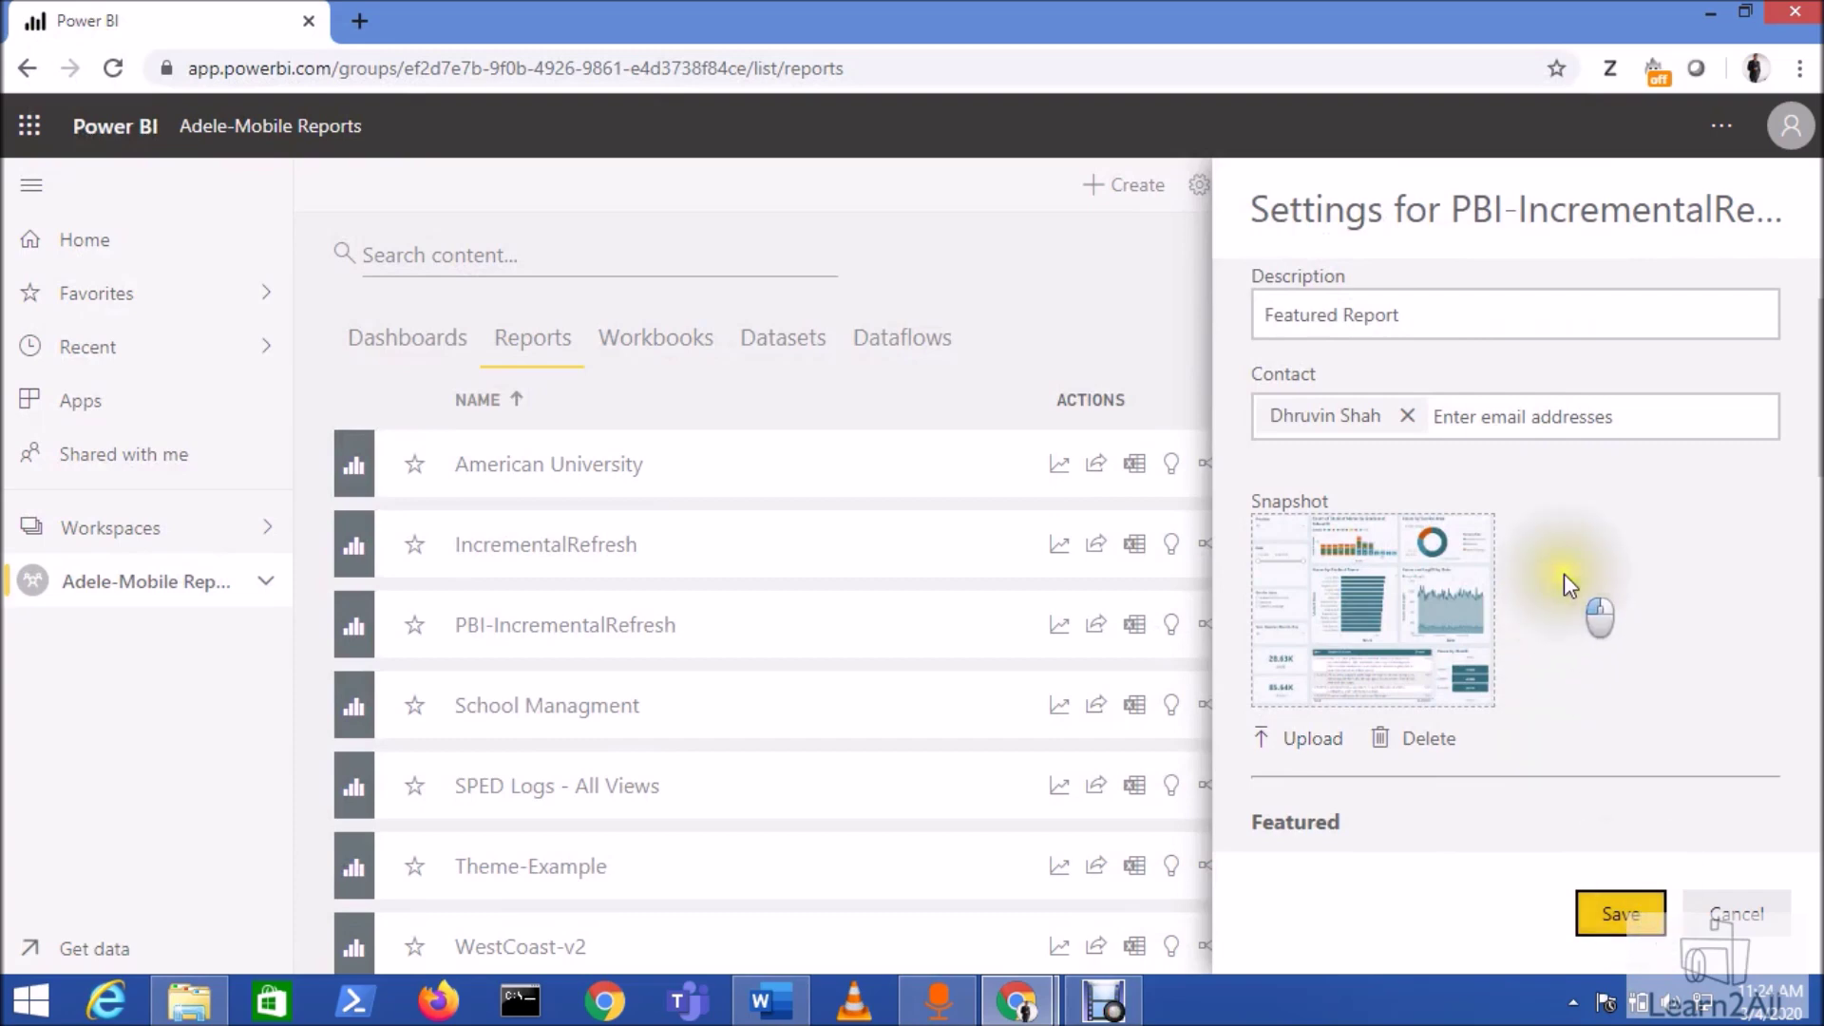
Turn on promoting the PBI-IncrementalRefresh report in the Featured section on Home, and save its settings
scroll(1568, 575, down, 4)
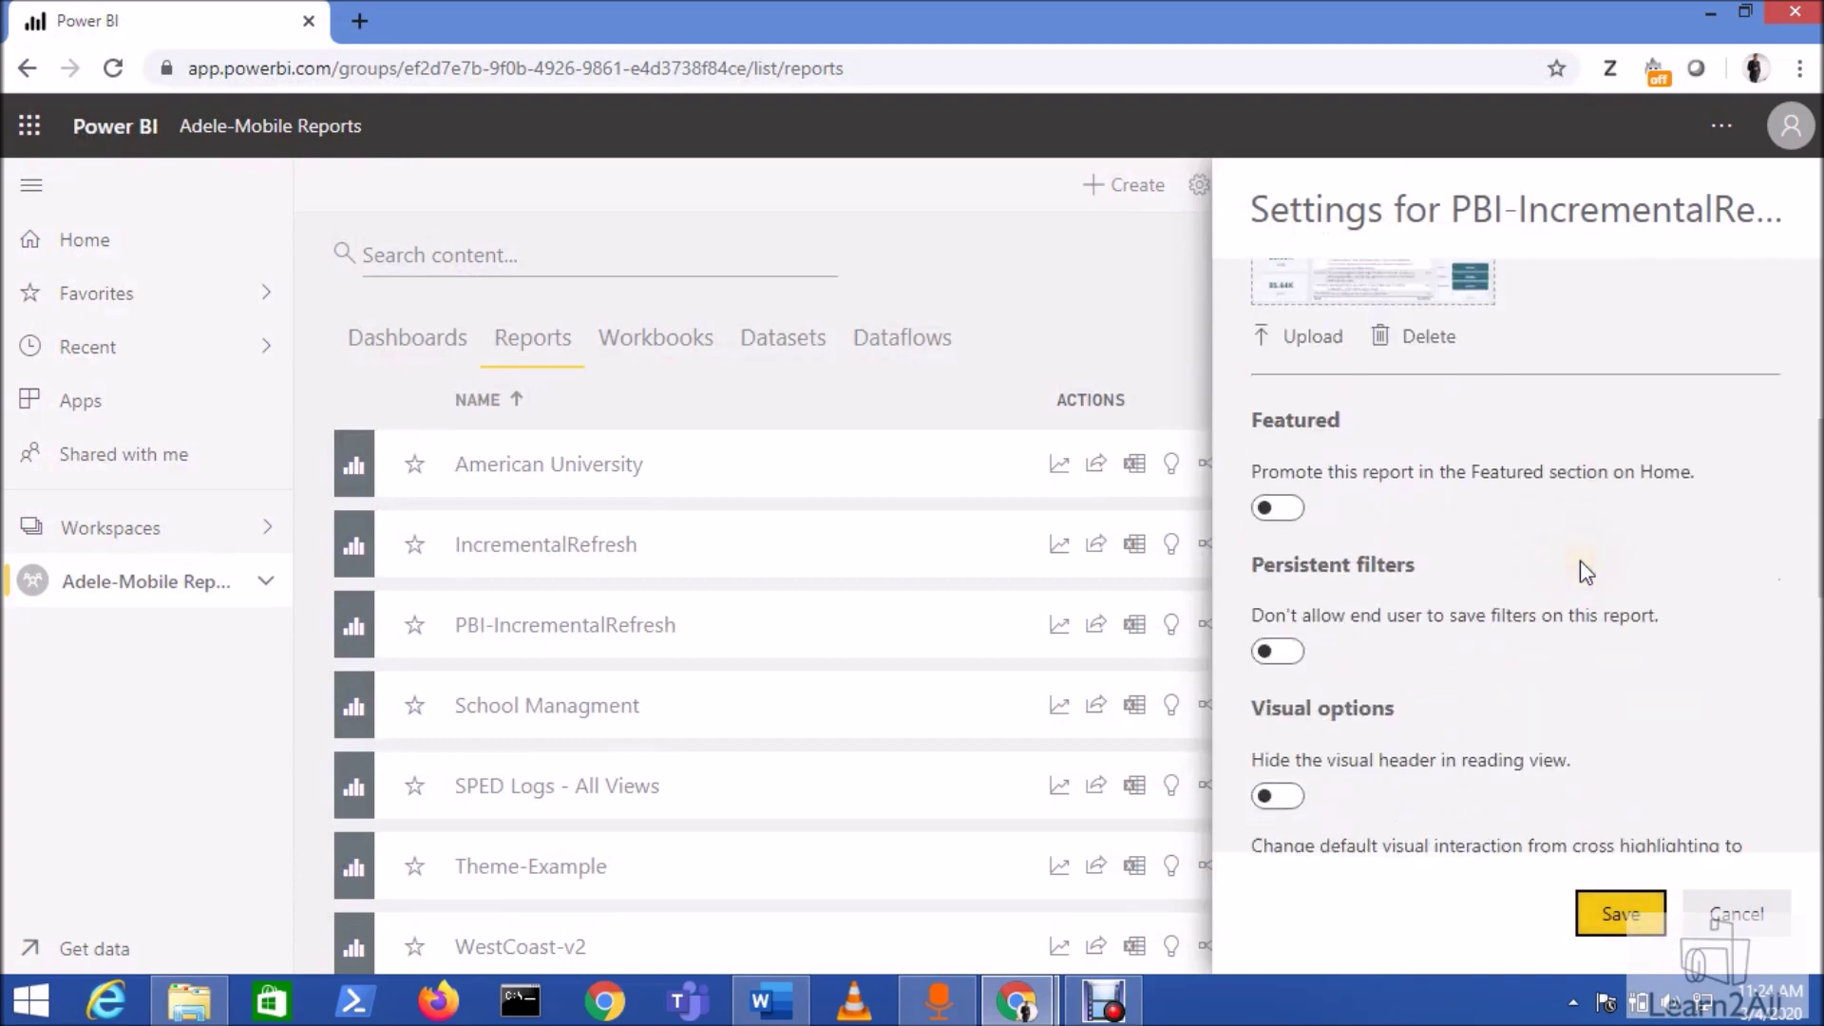
click(1277, 506)
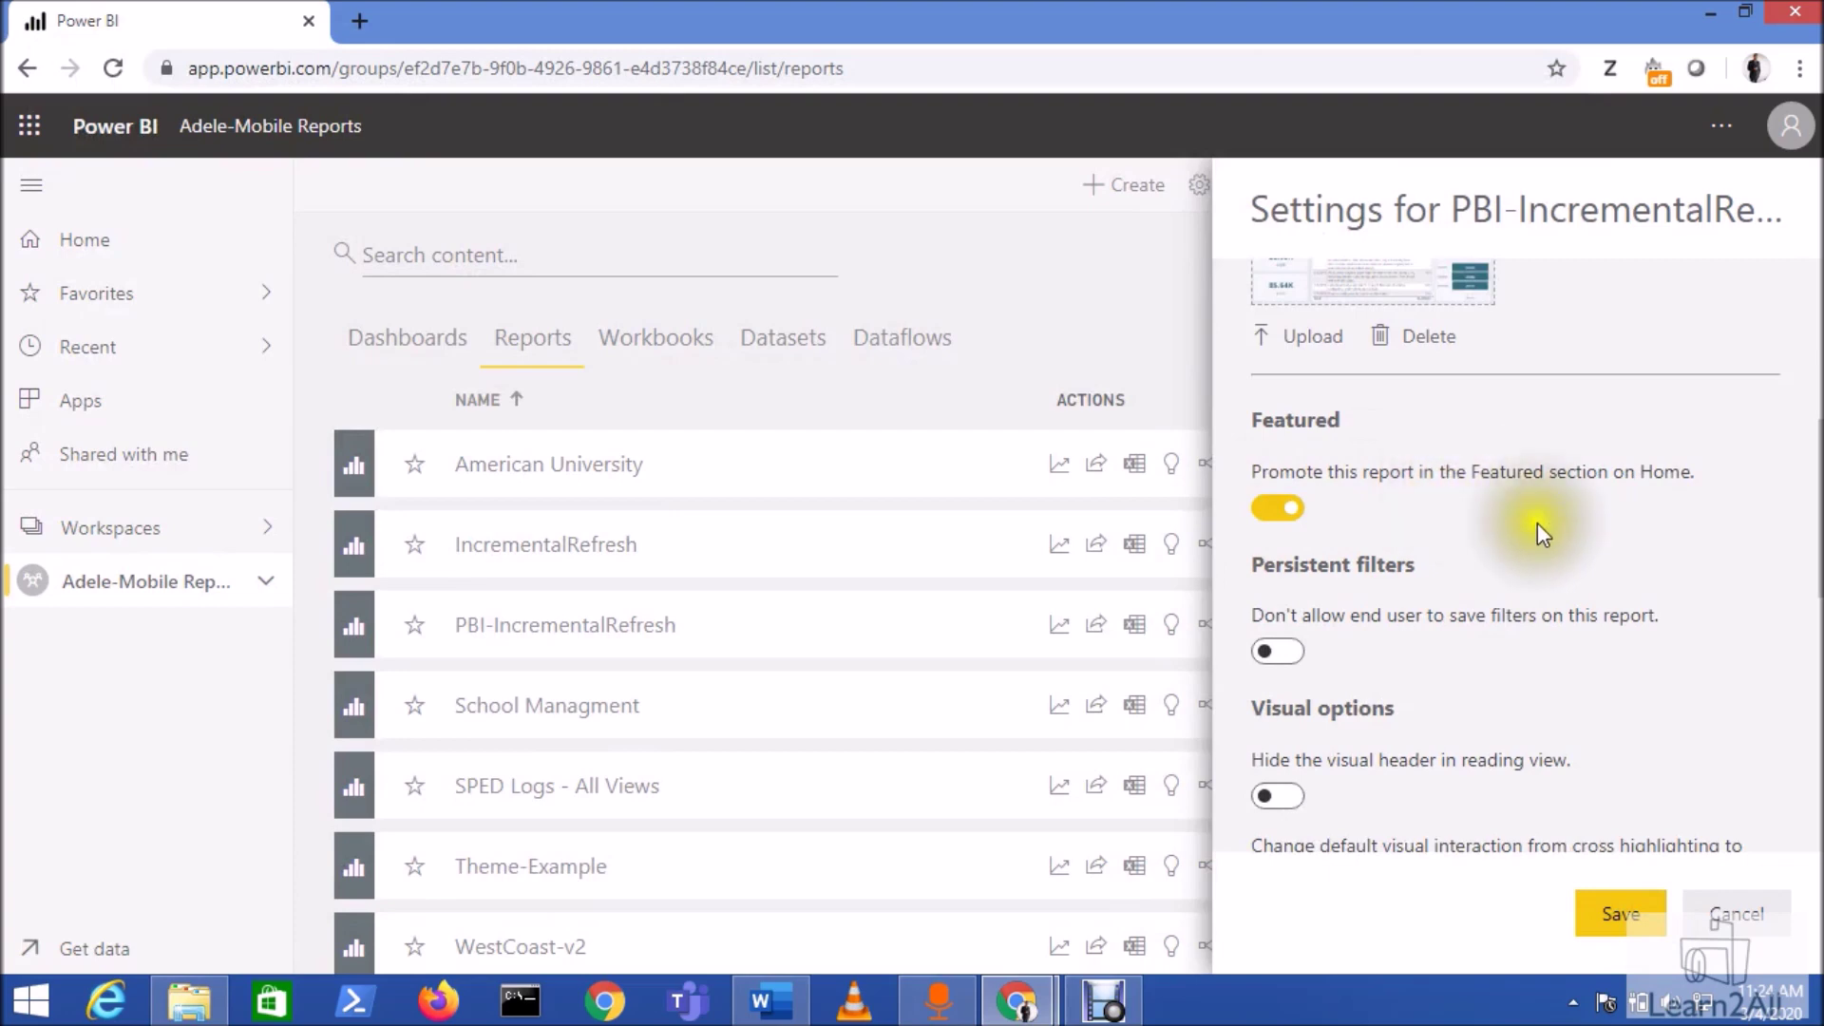
click(1621, 918)
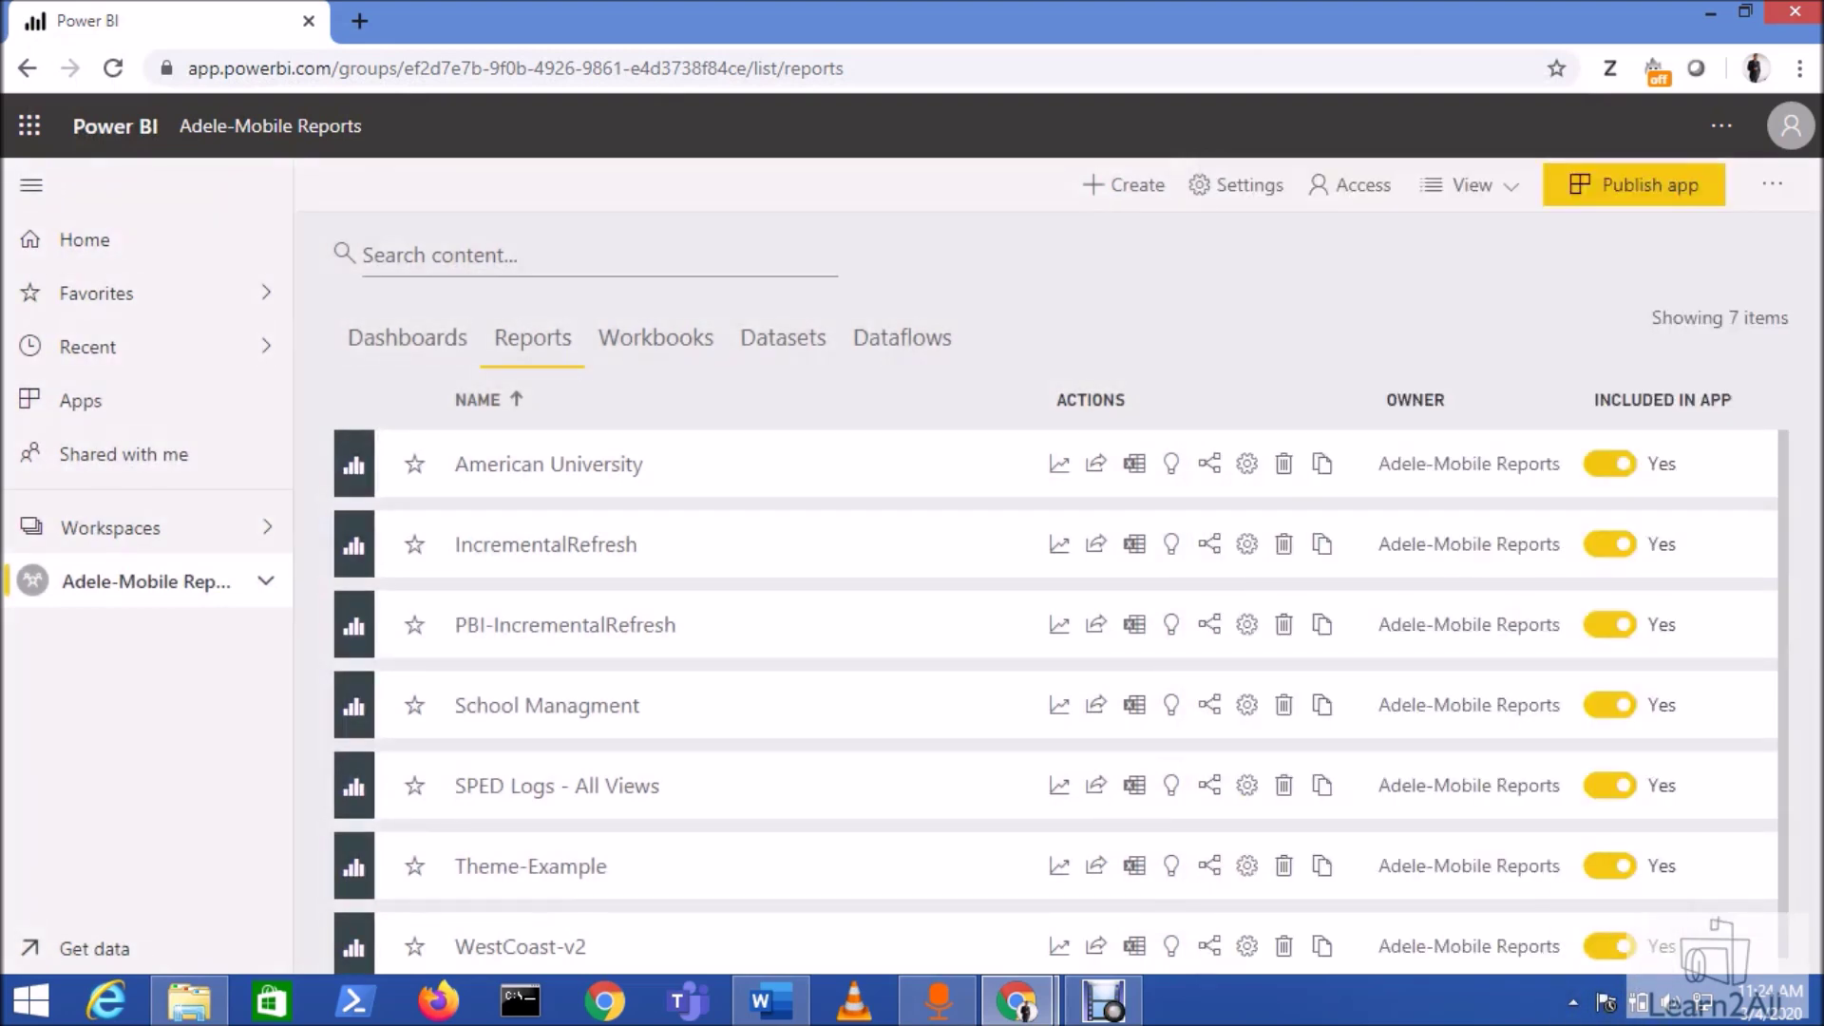
Refresh the home page and check its Featured section for the PBI-IncrementalRefresh report
click(163, 253)
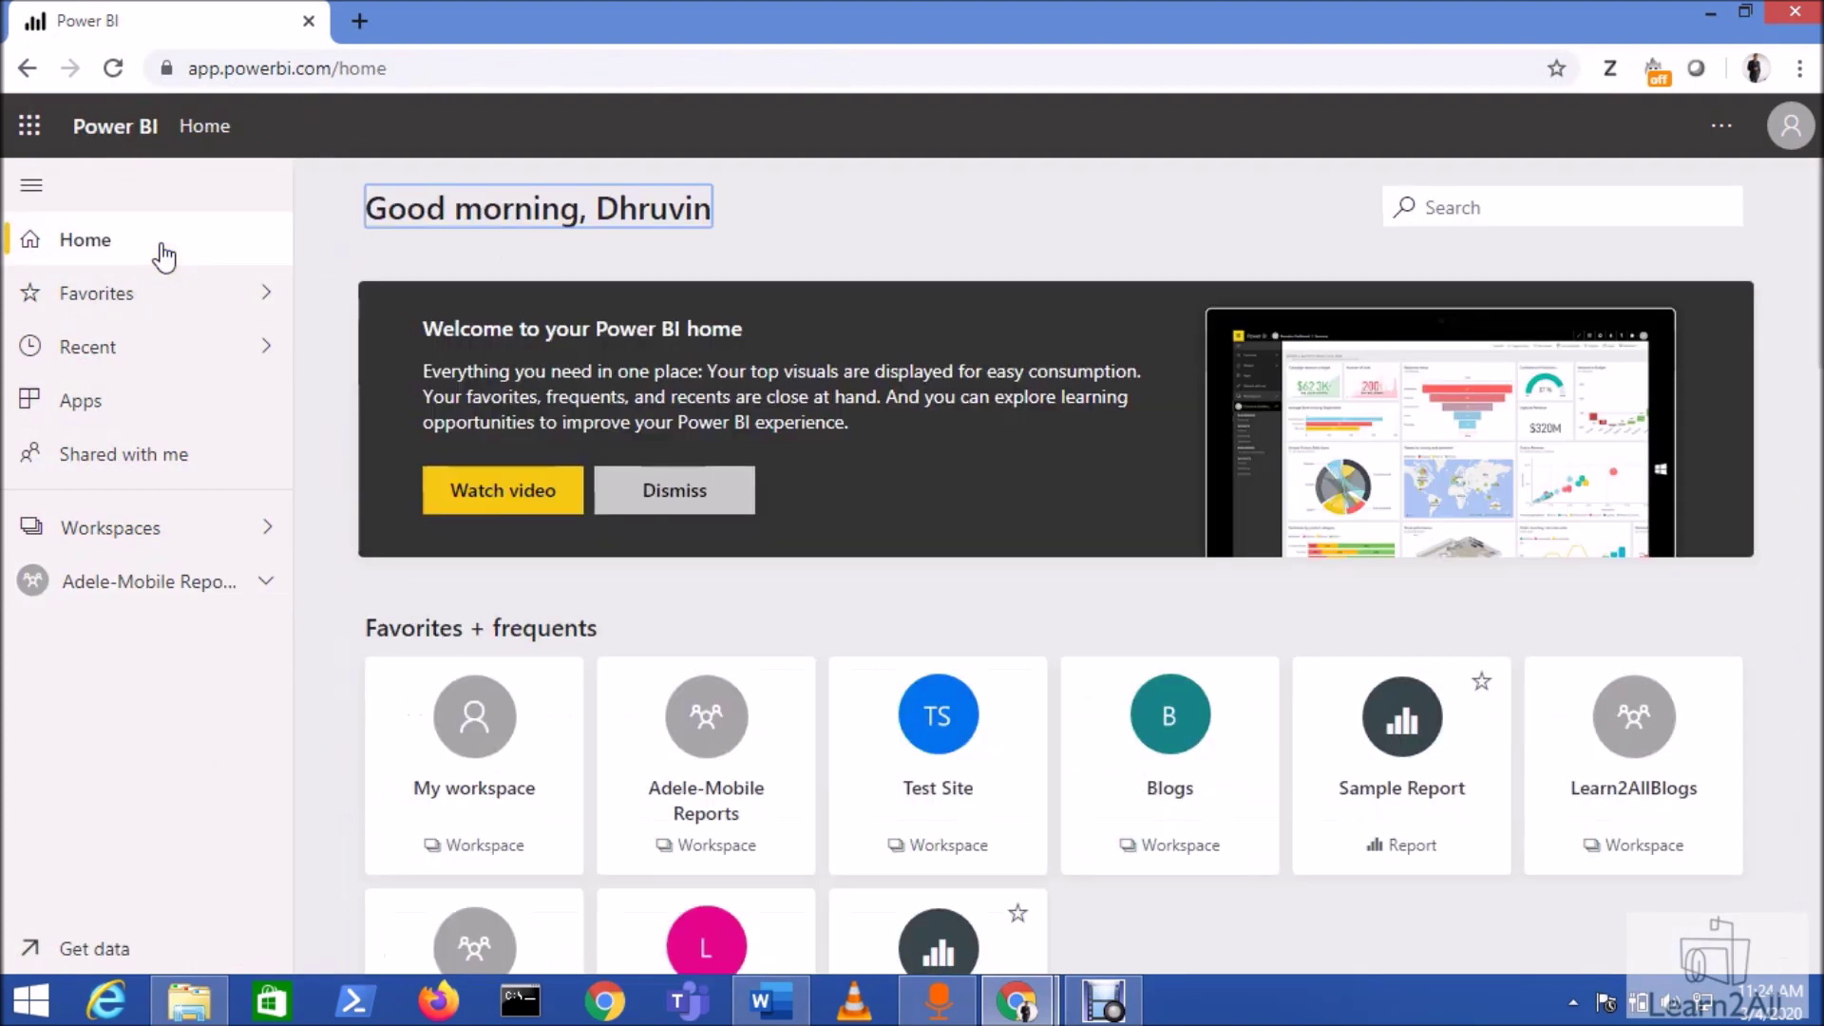
scroll(481, 395, down, 10)
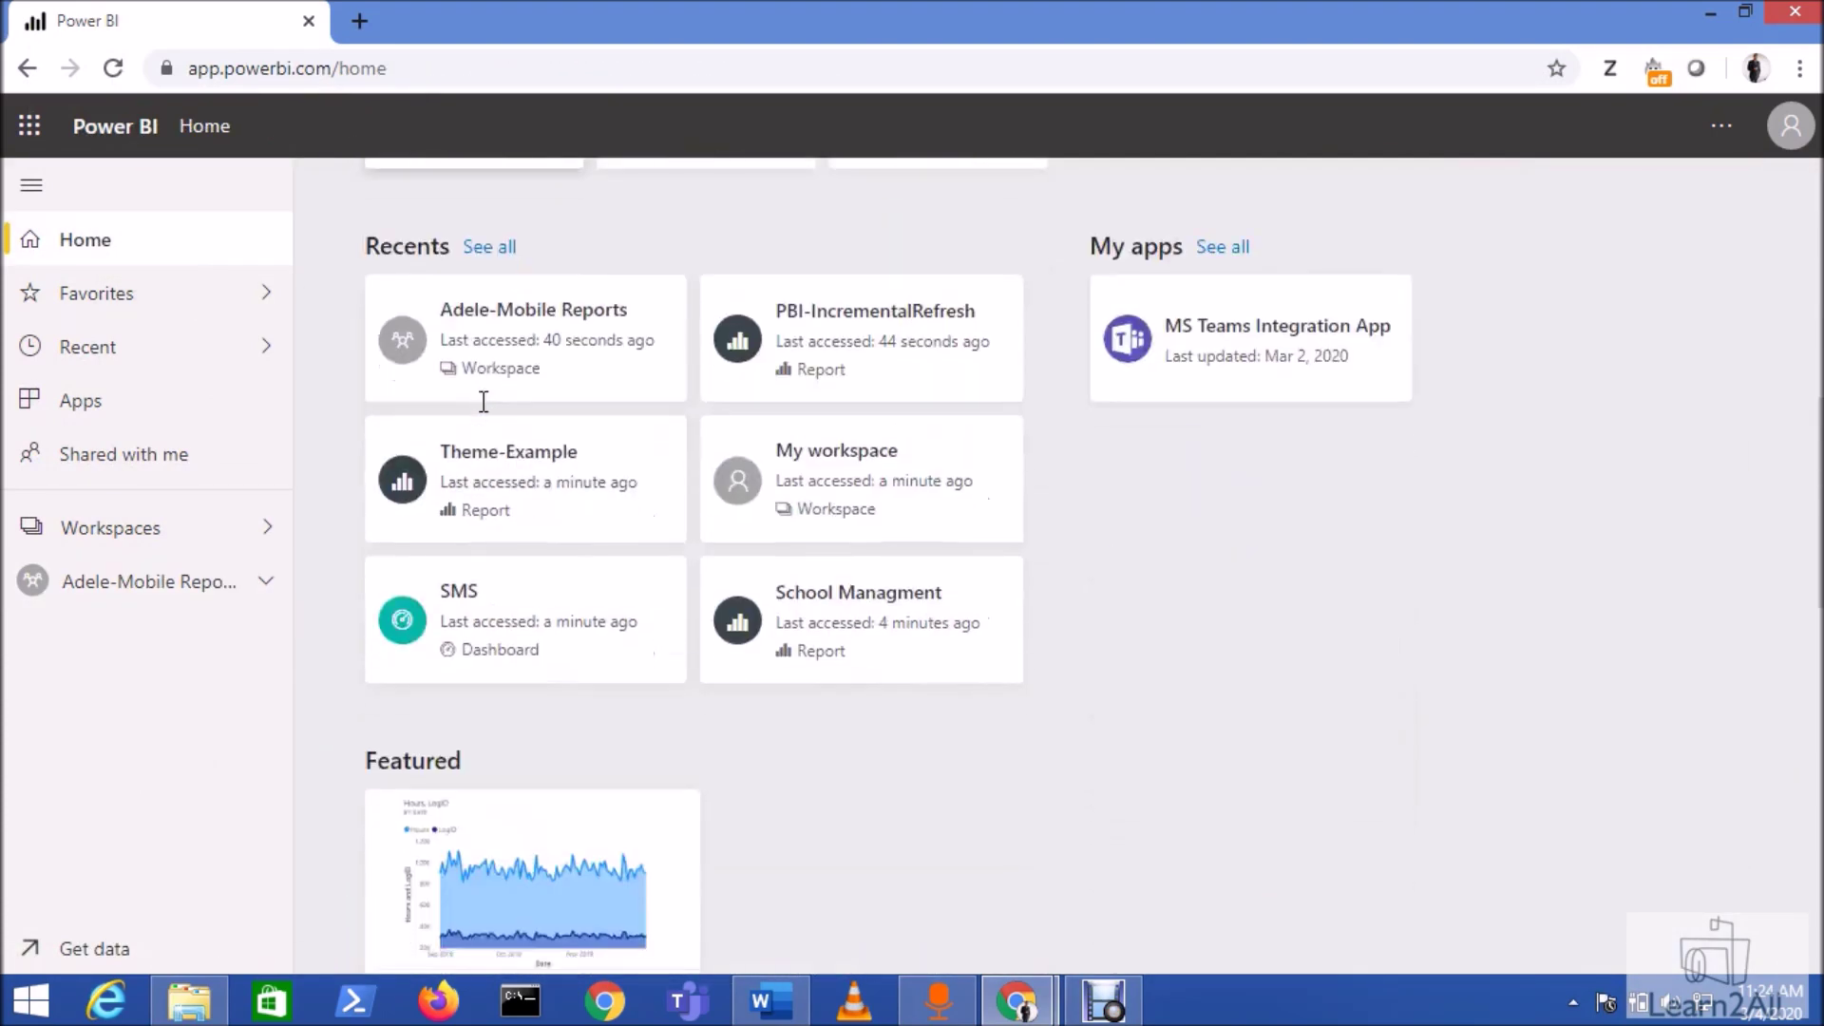
scroll(484, 399, down, 2)
click(114, 68)
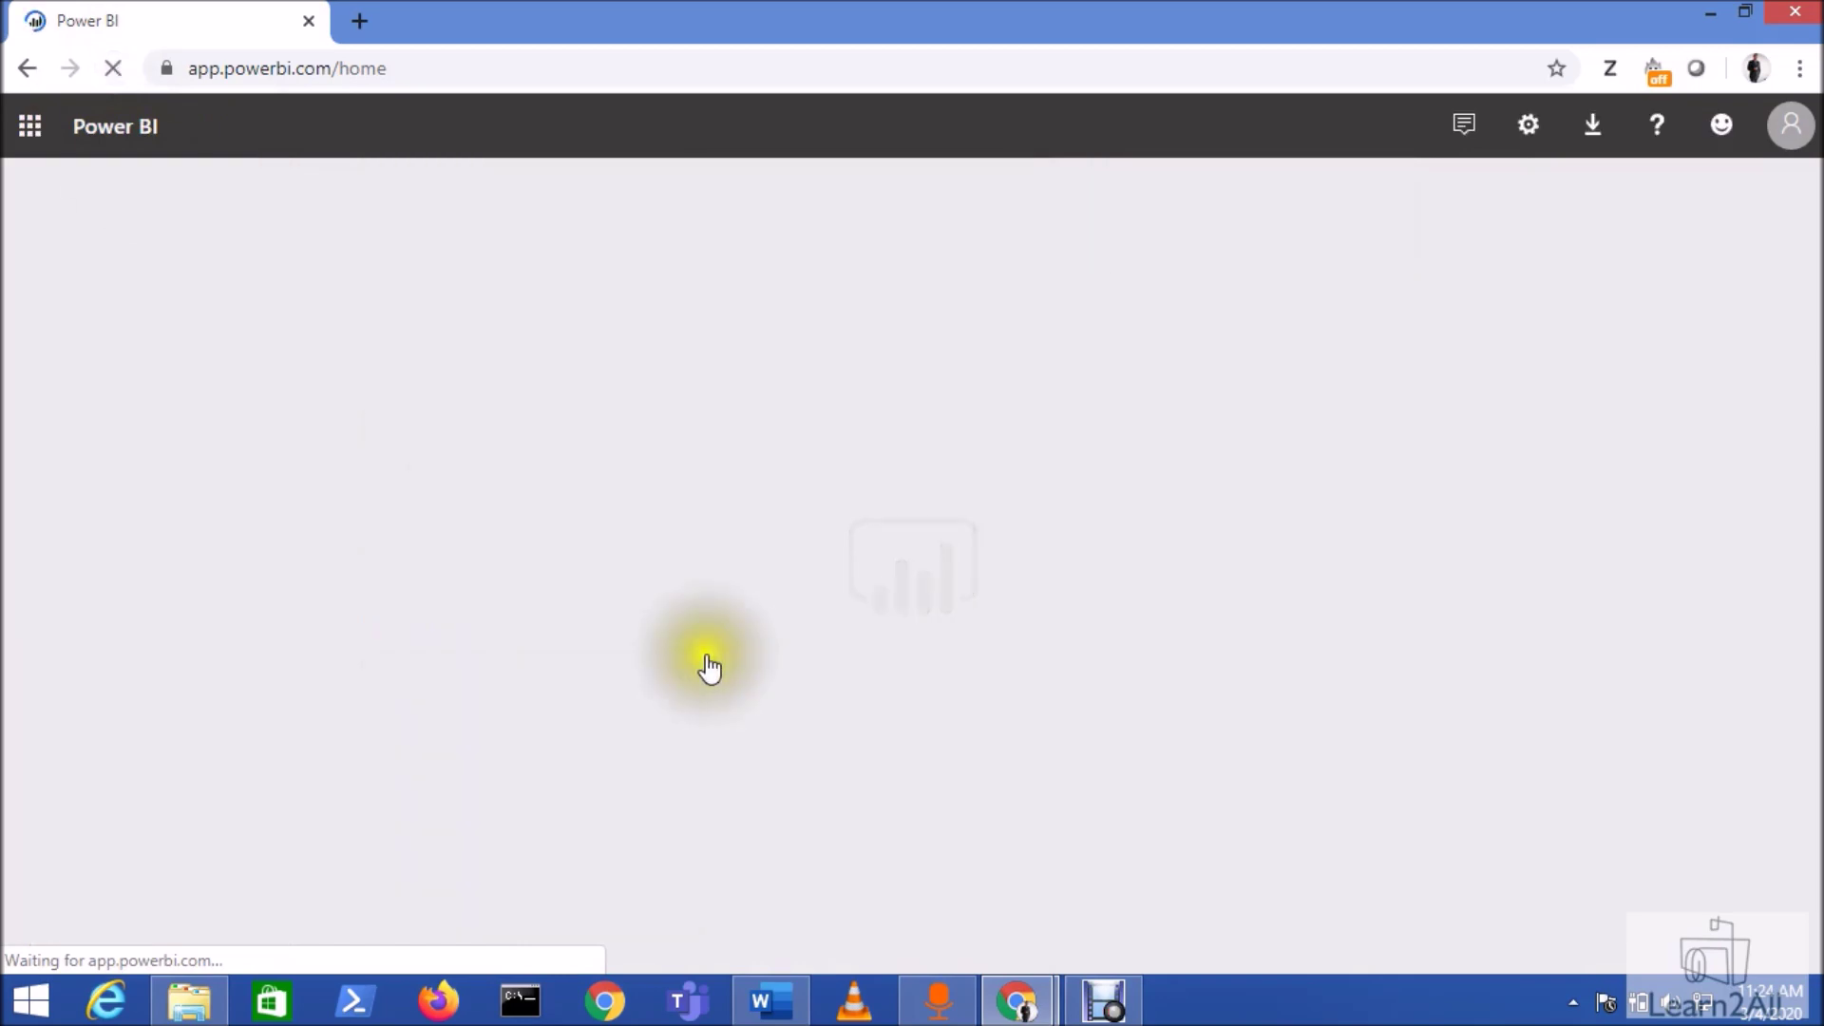
scroll(611, 786, down, 4)
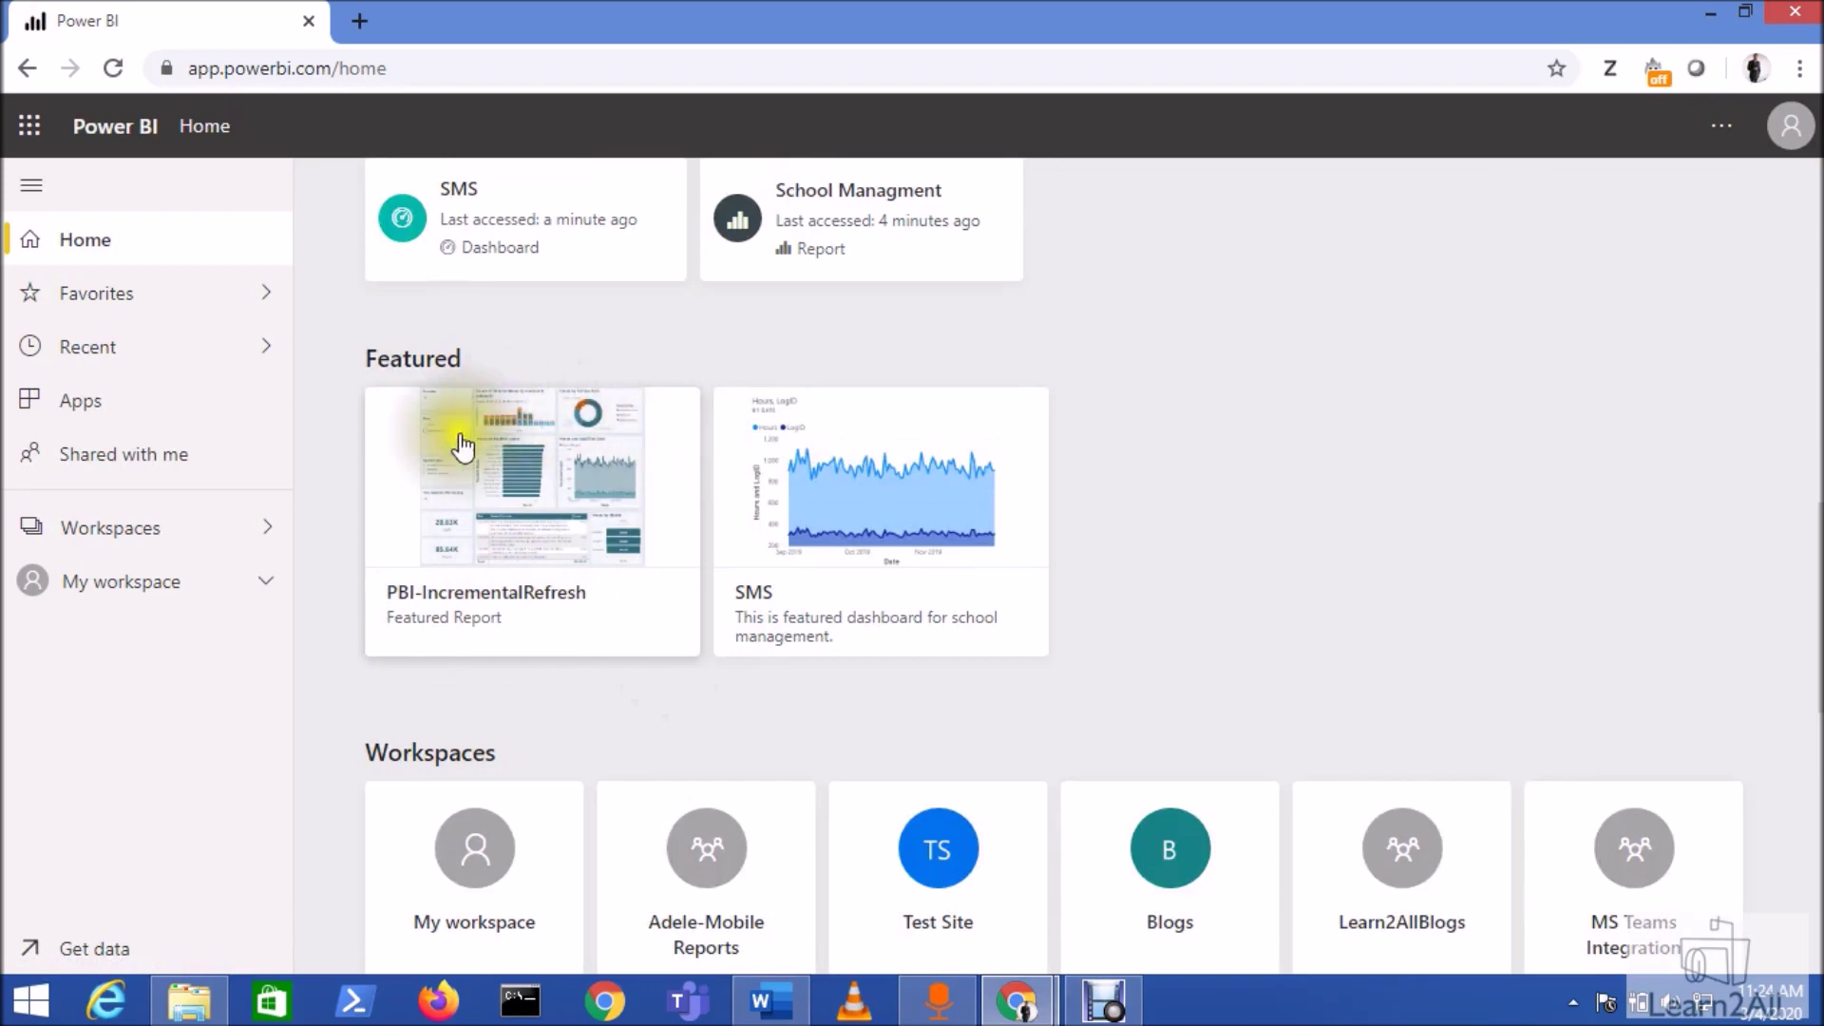
click(568, 643)
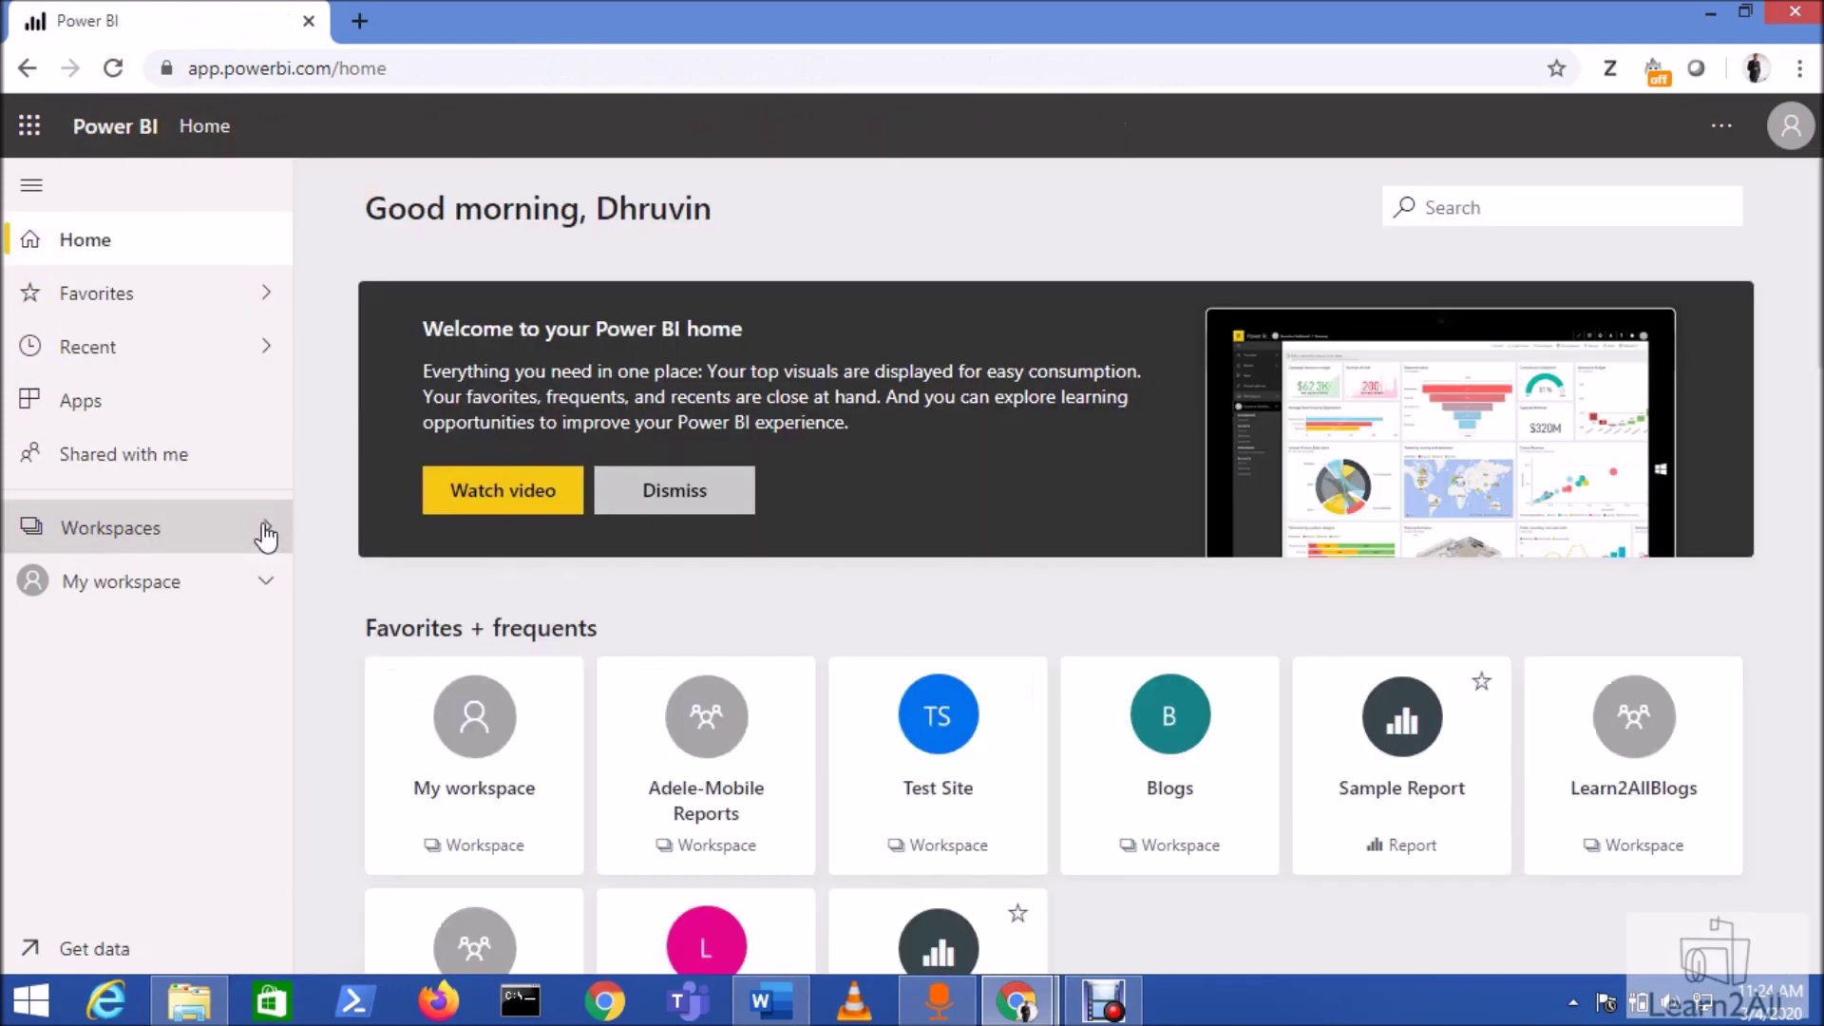
click(266, 529)
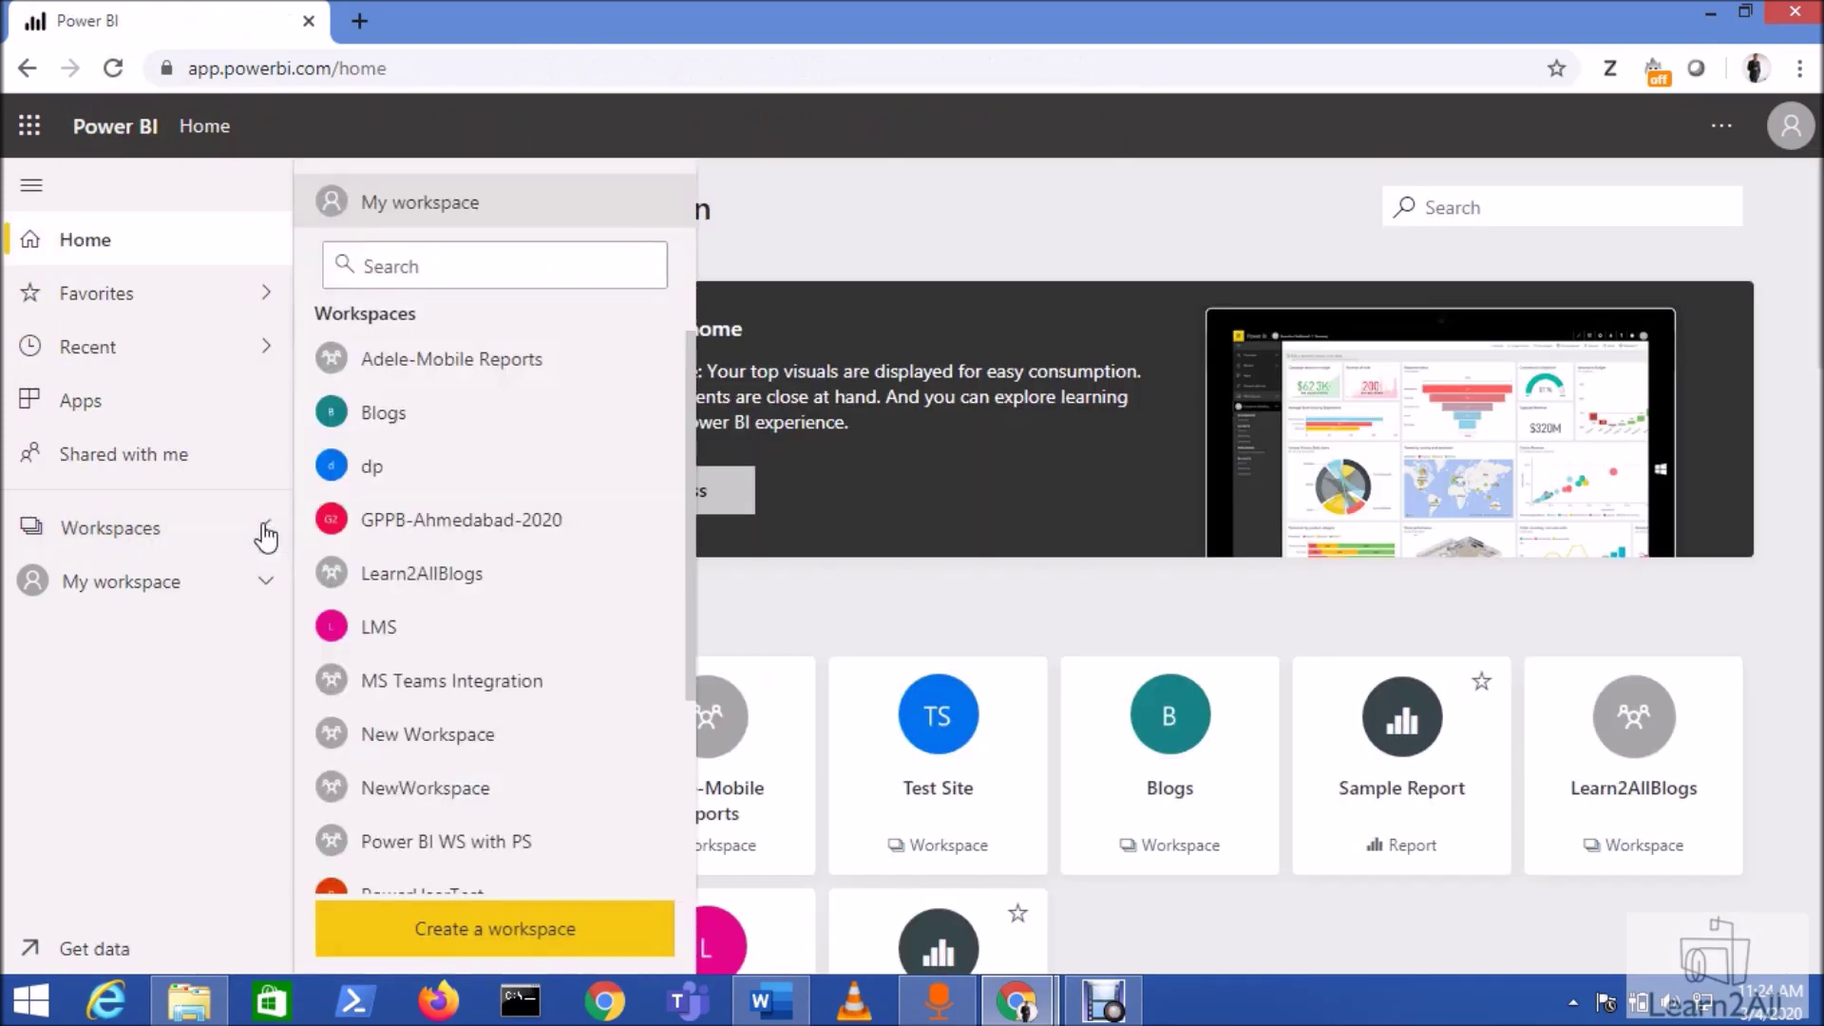
mouse_move(663, 359)
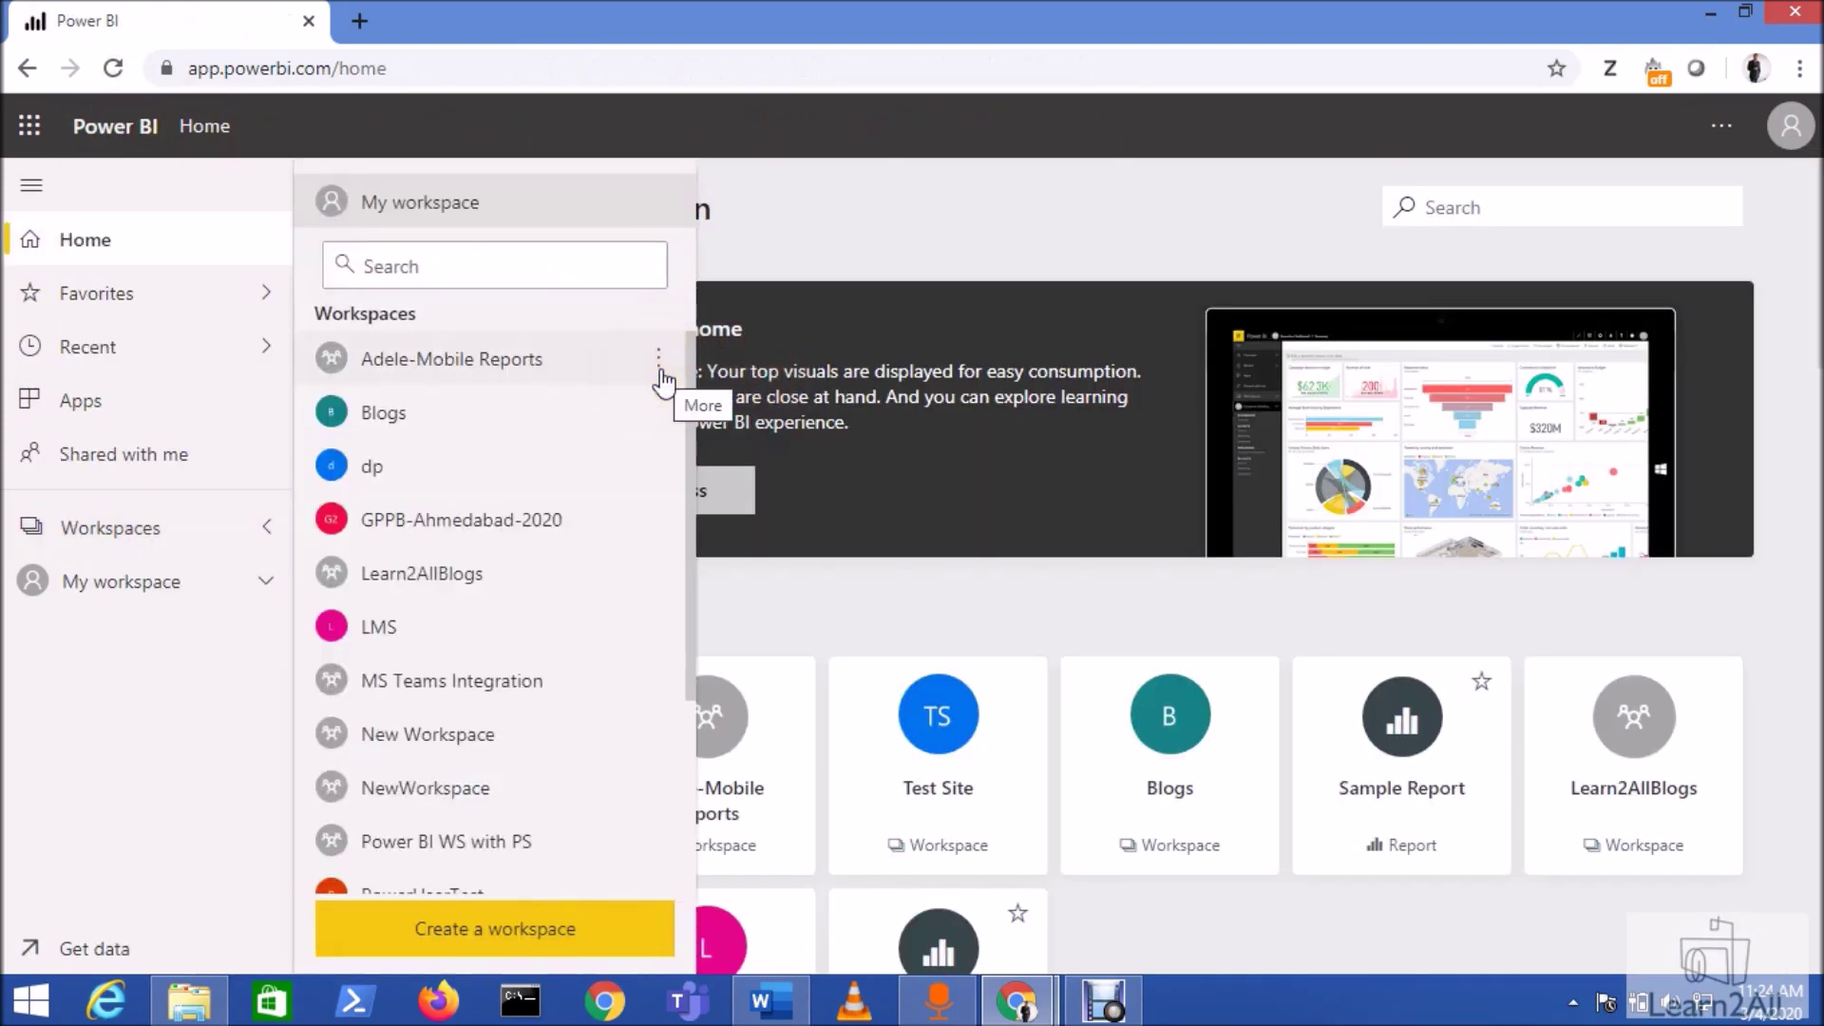
click(659, 361)
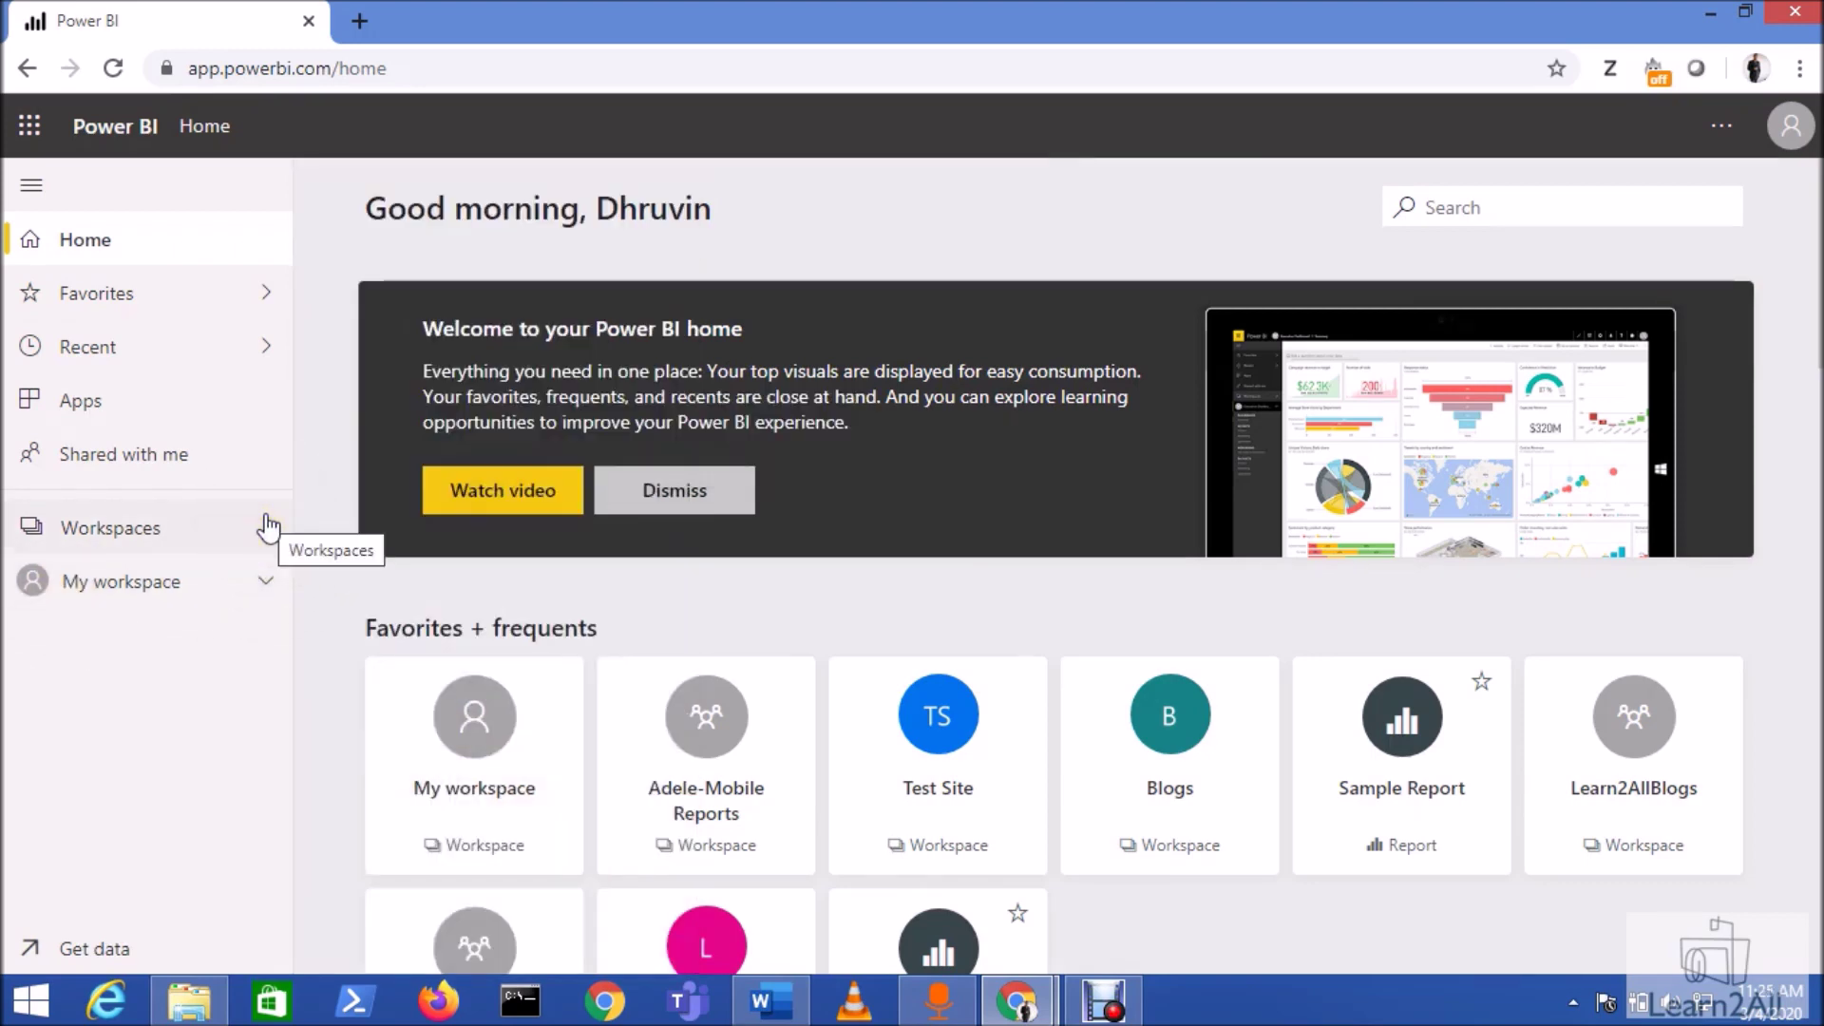
scroll(574, 575, down, 10)
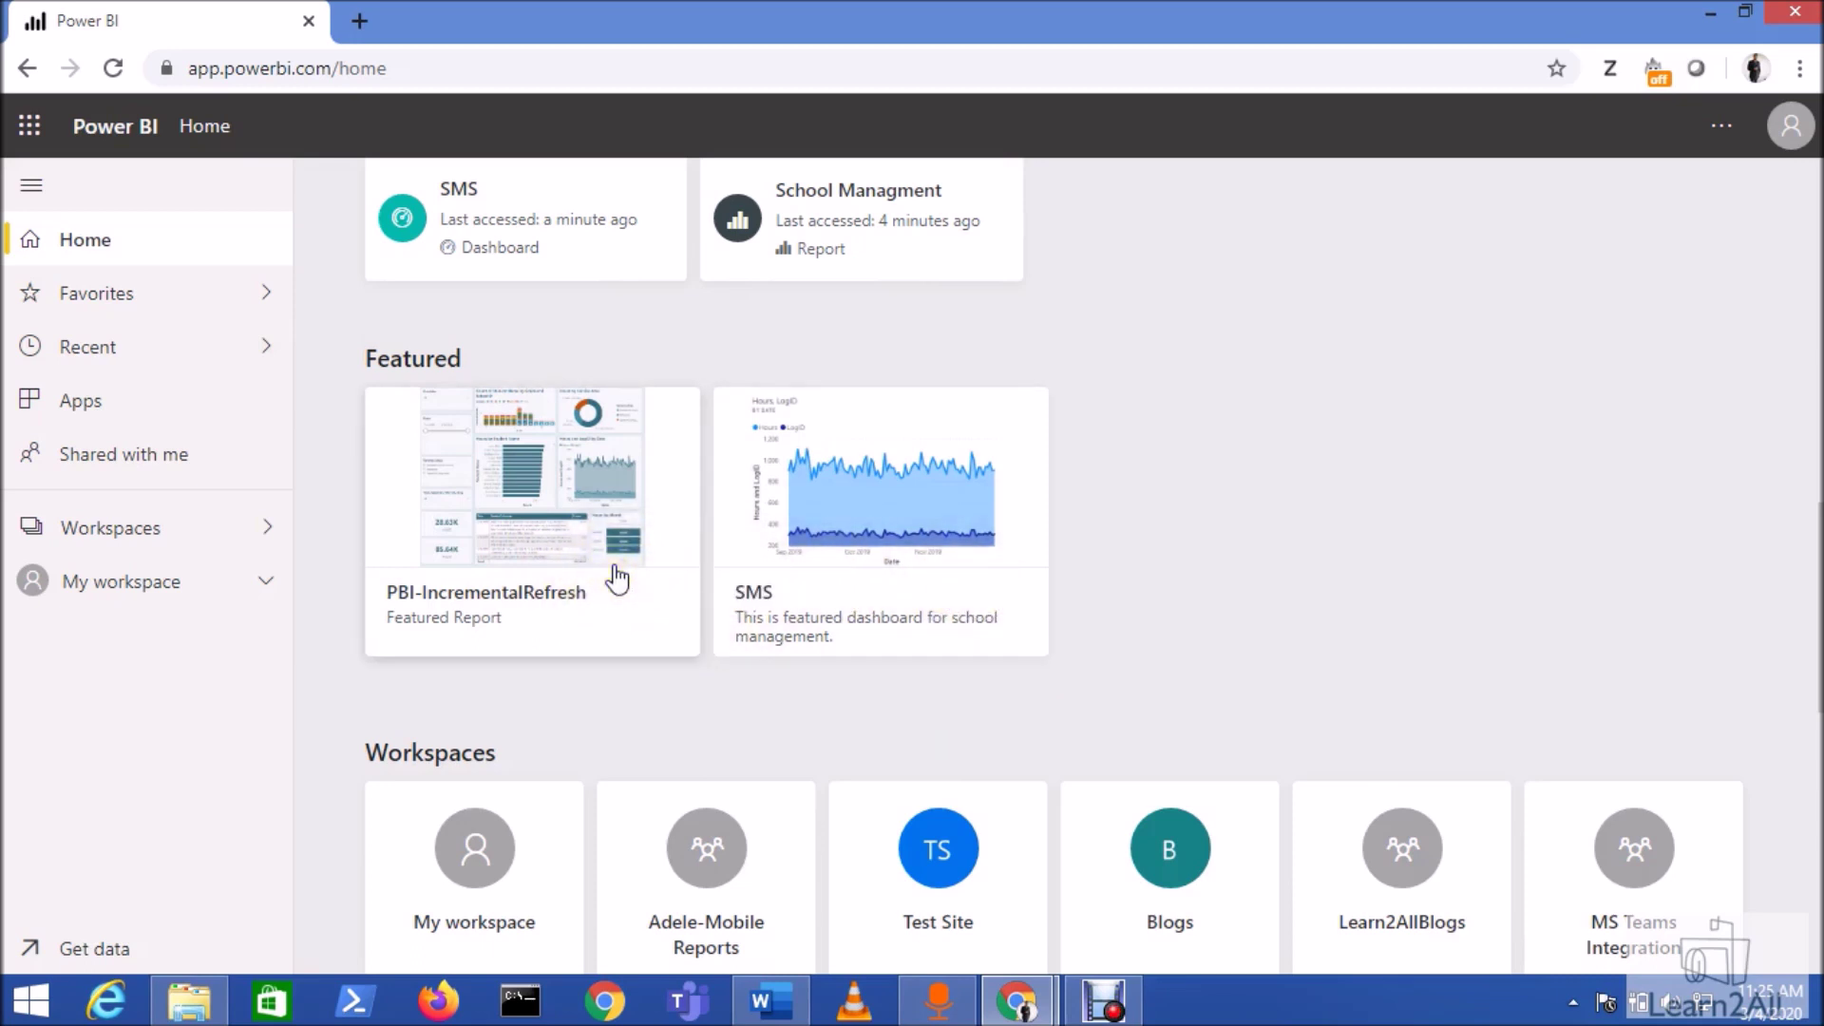
Open the Mobile Reports workspace, review who has access to it, and close the access settings
click(278, 542)
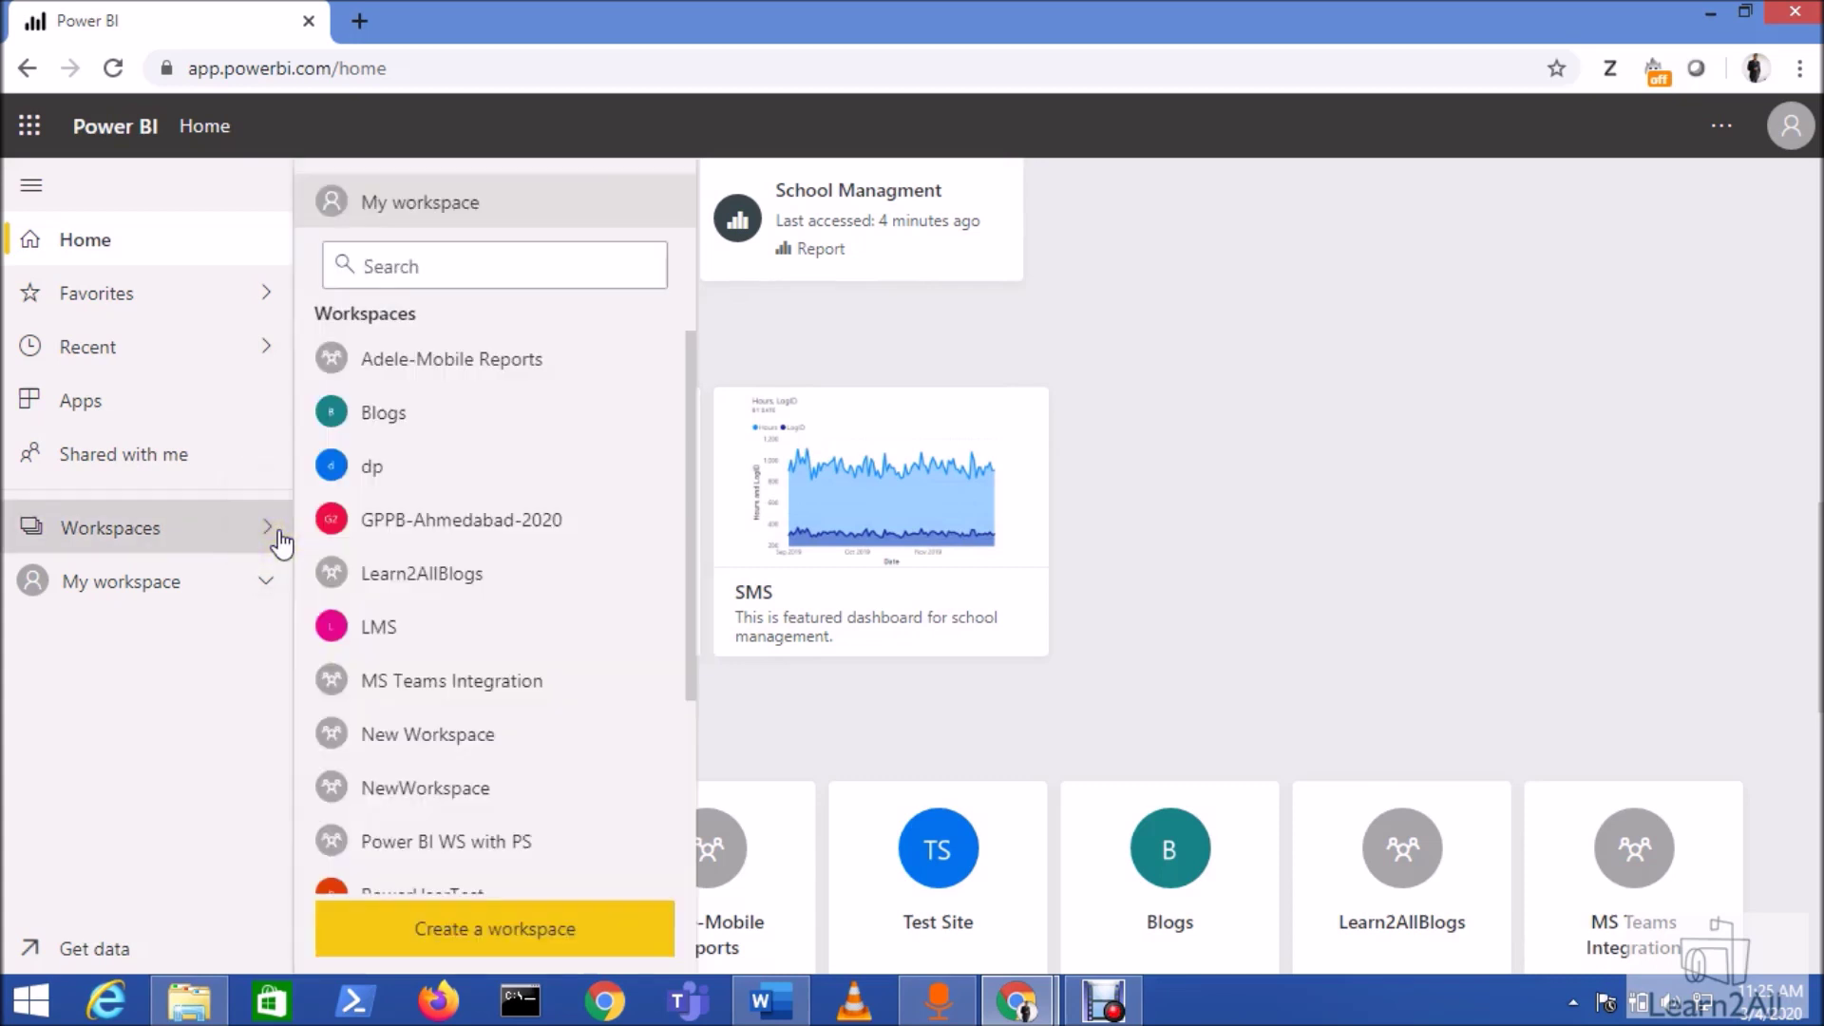
click(596, 377)
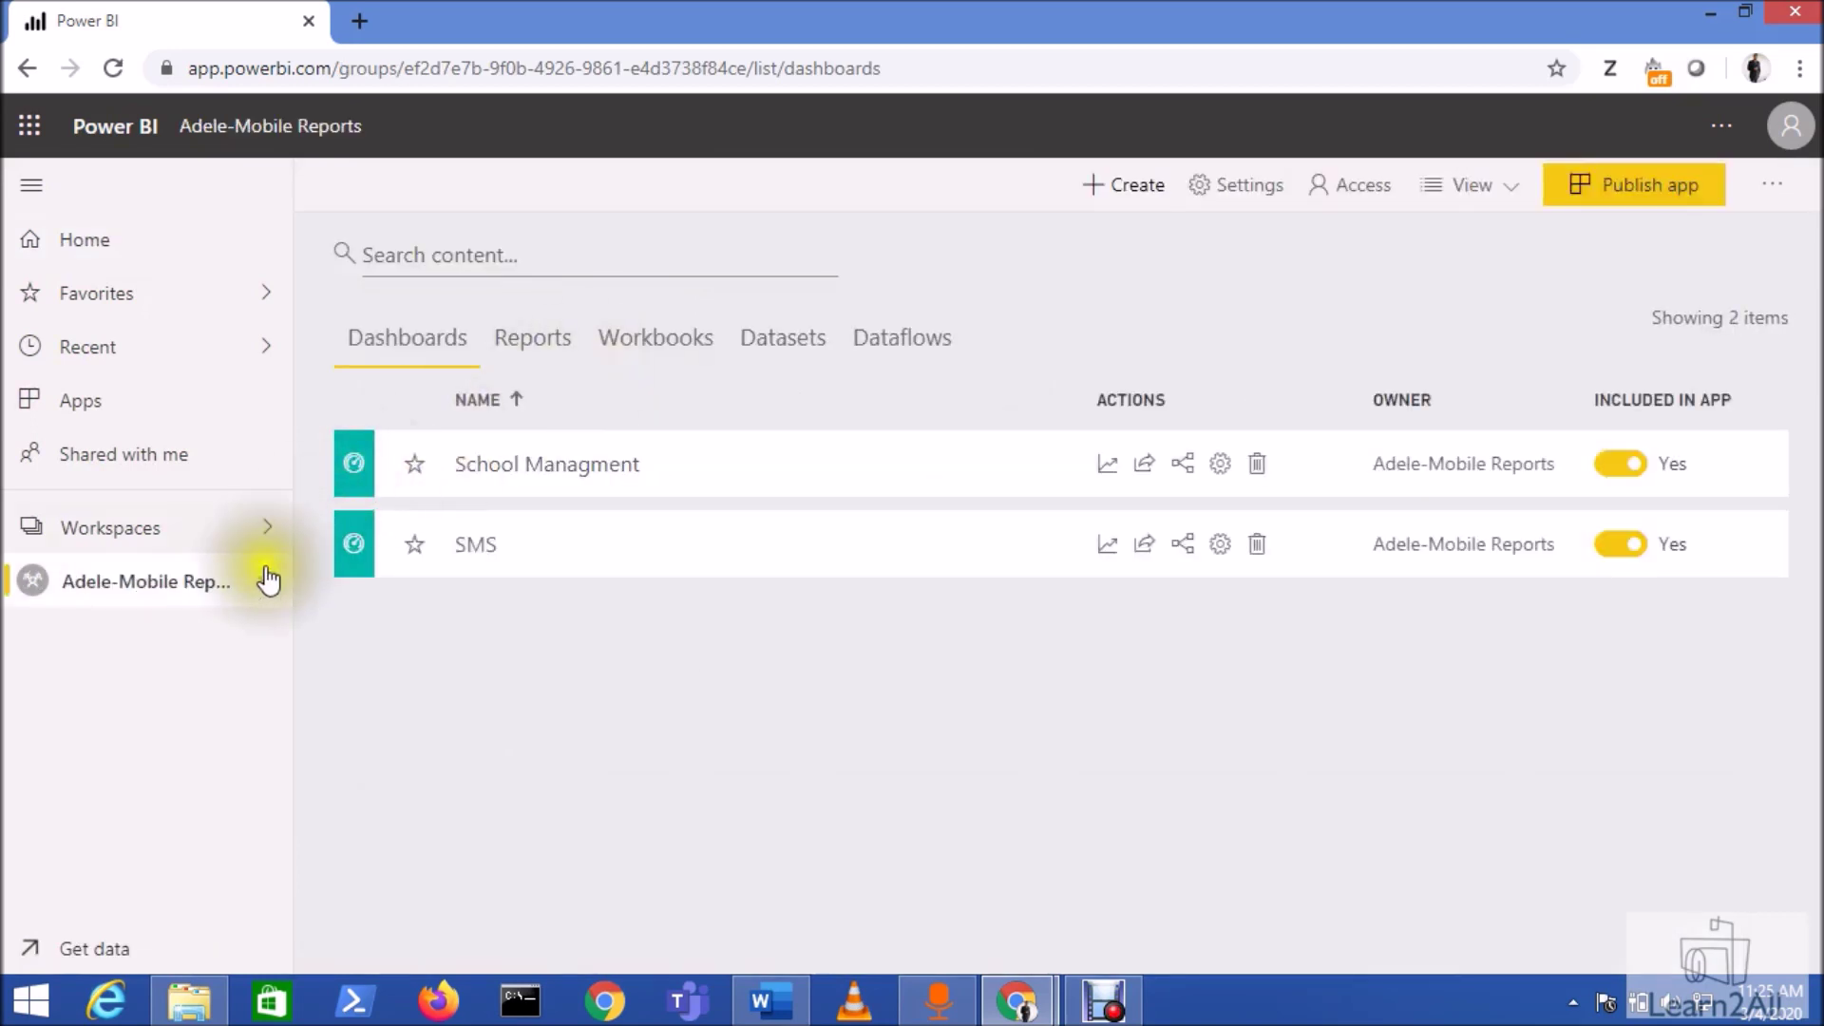
click(270, 532)
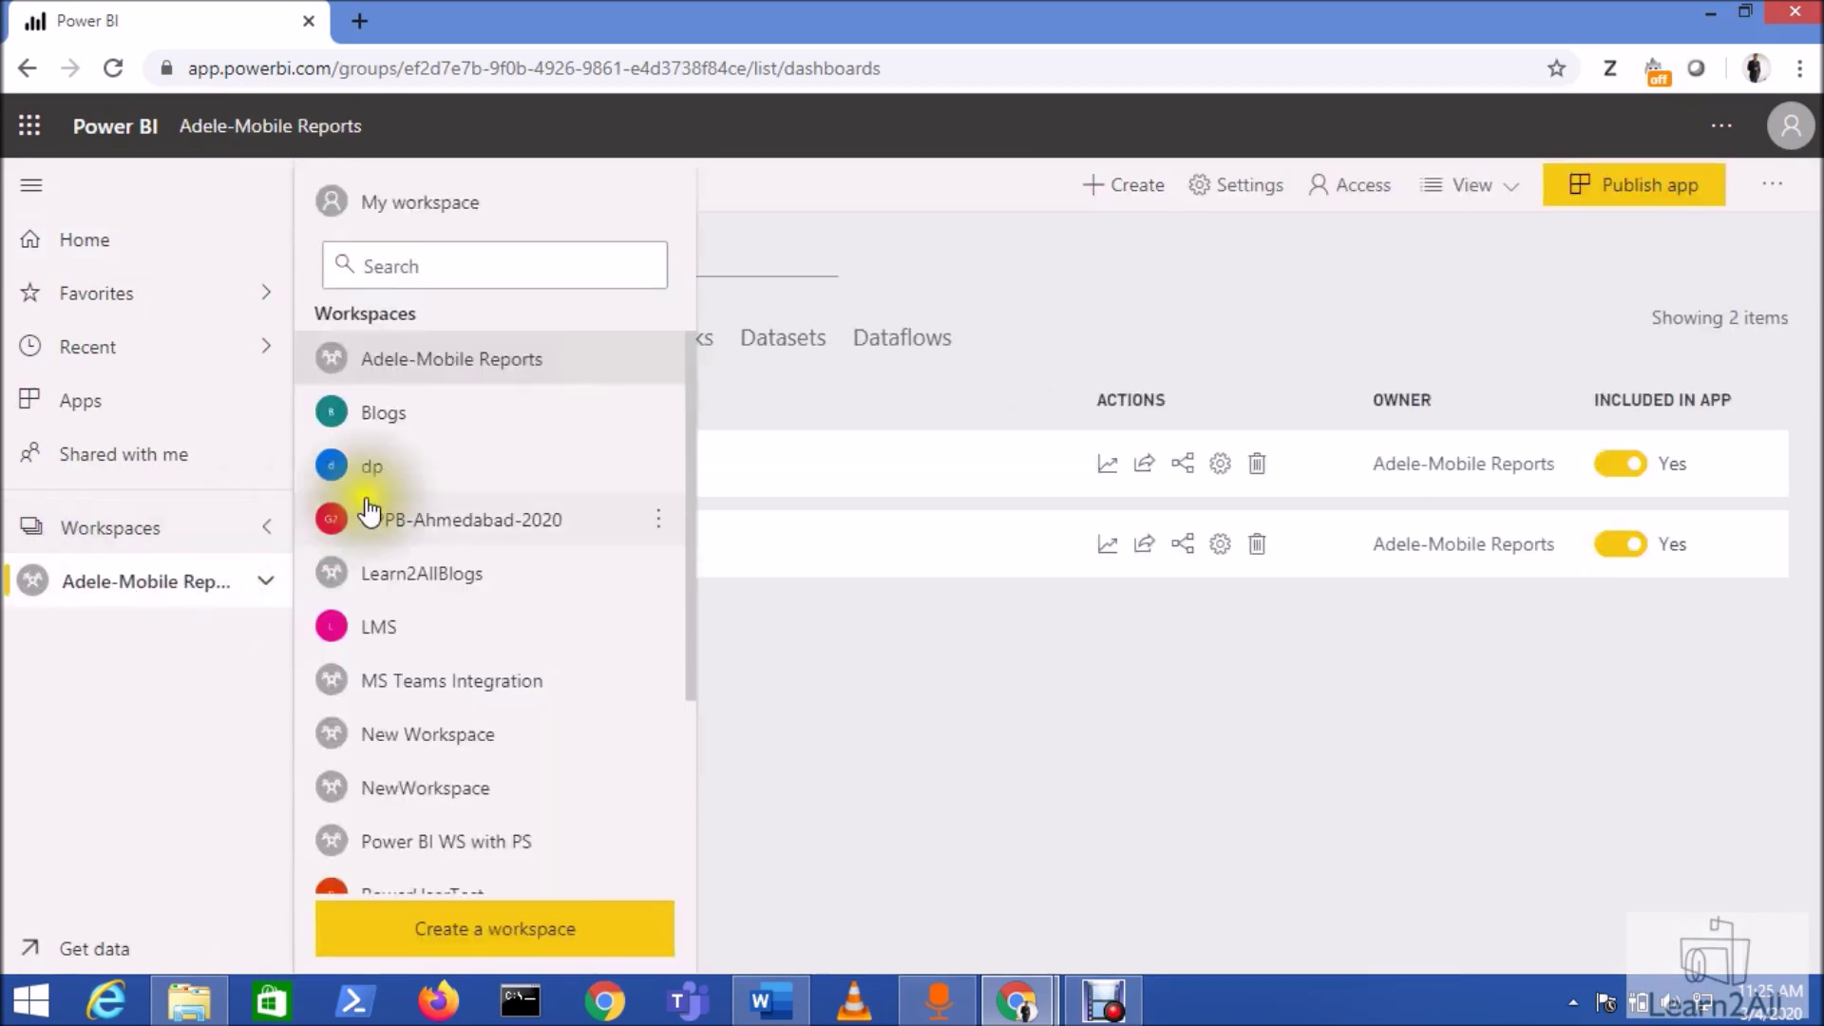
click(665, 372)
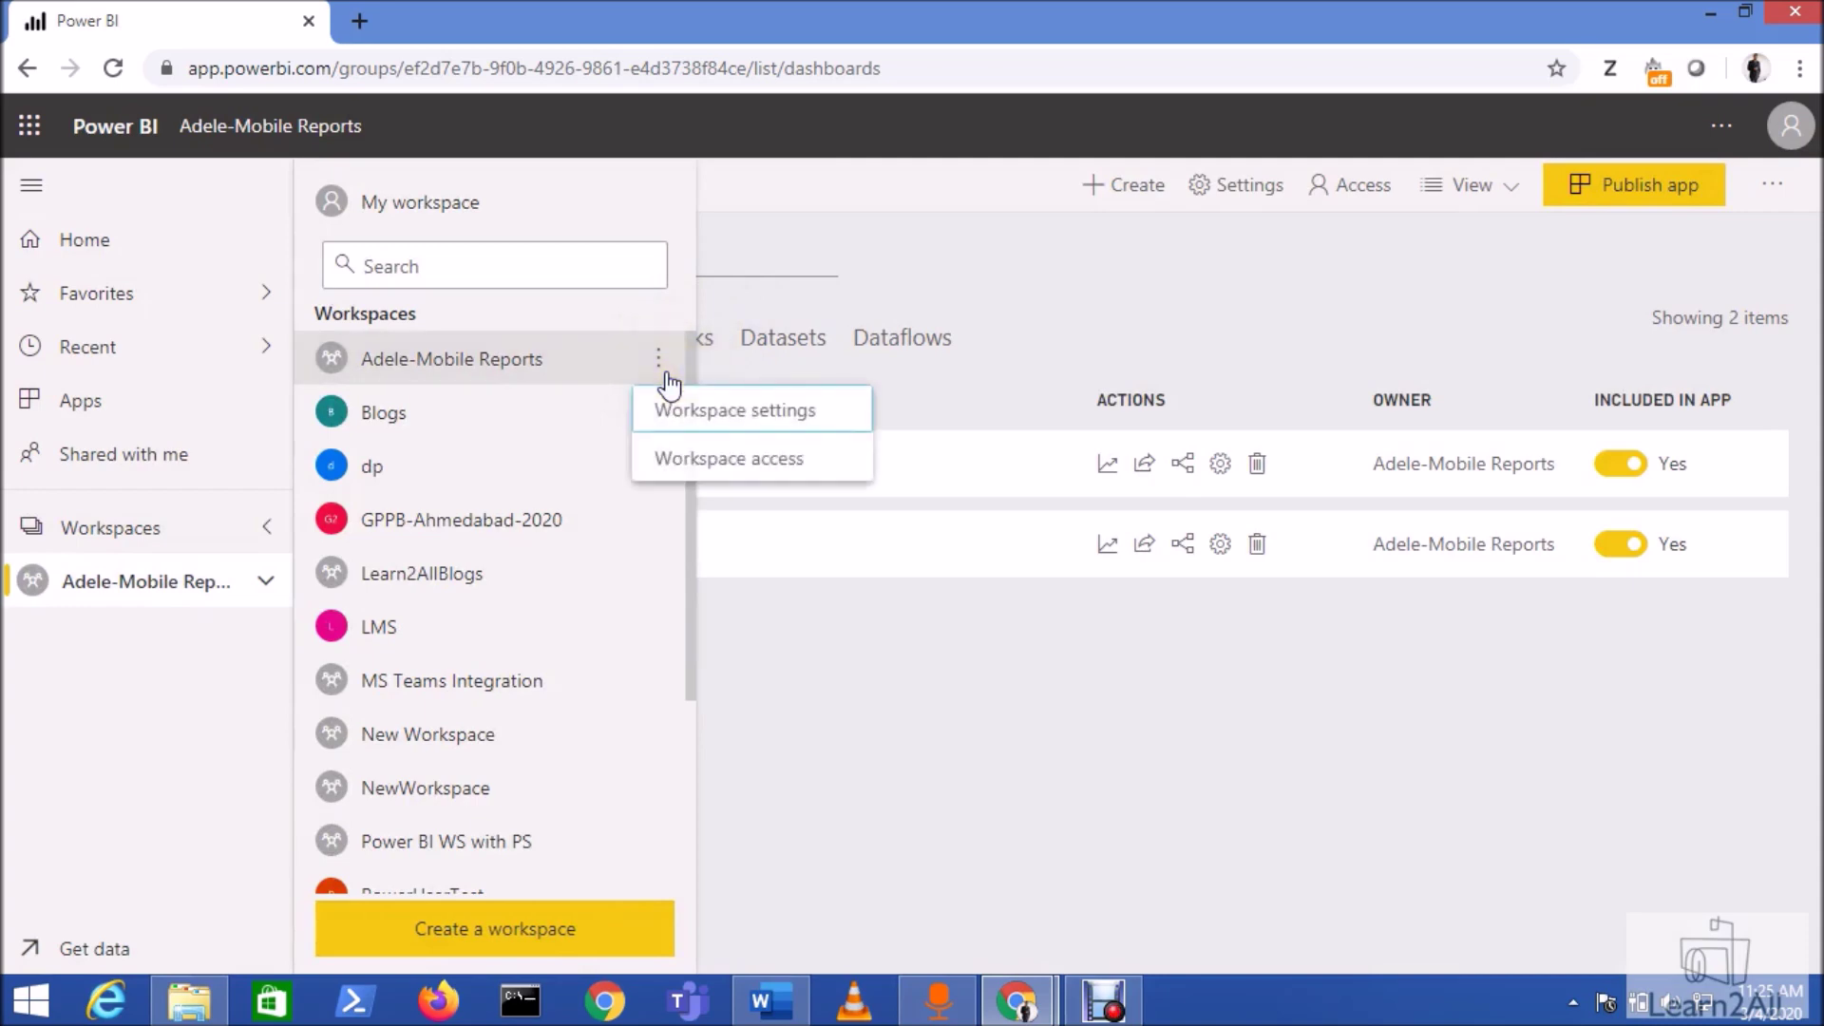
click(735, 473)
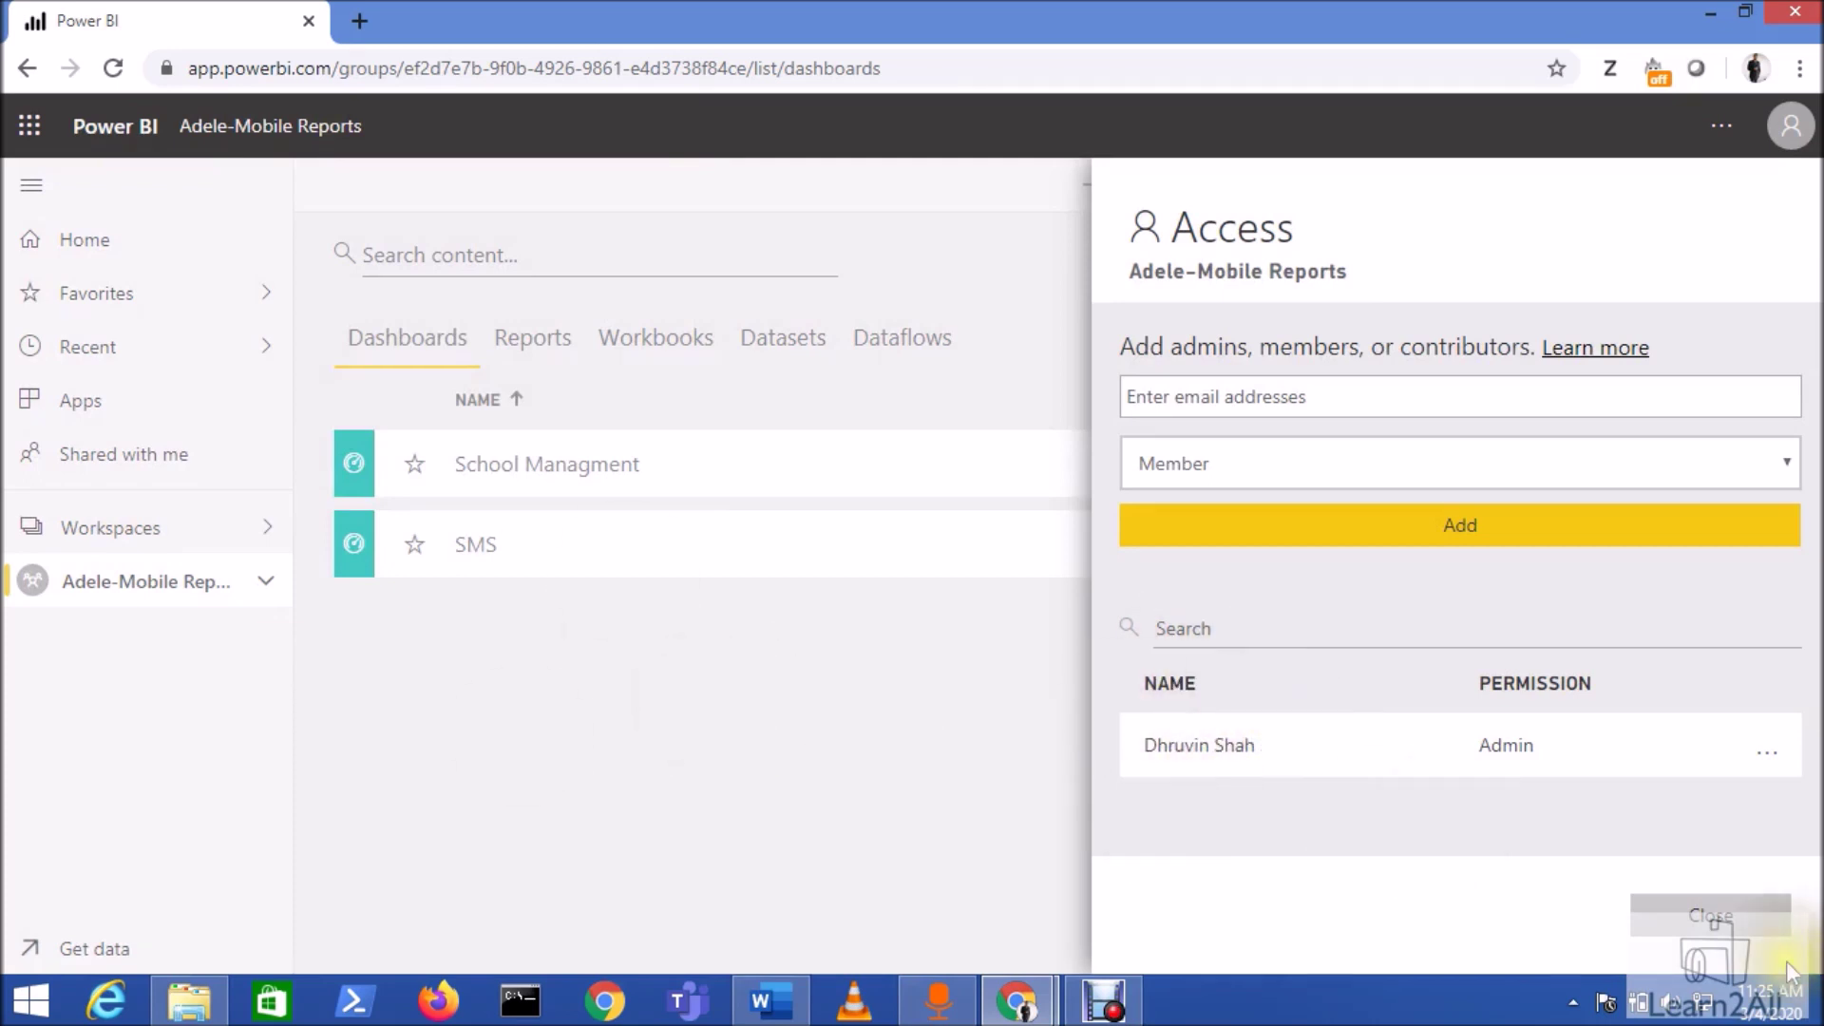
click(1735, 920)
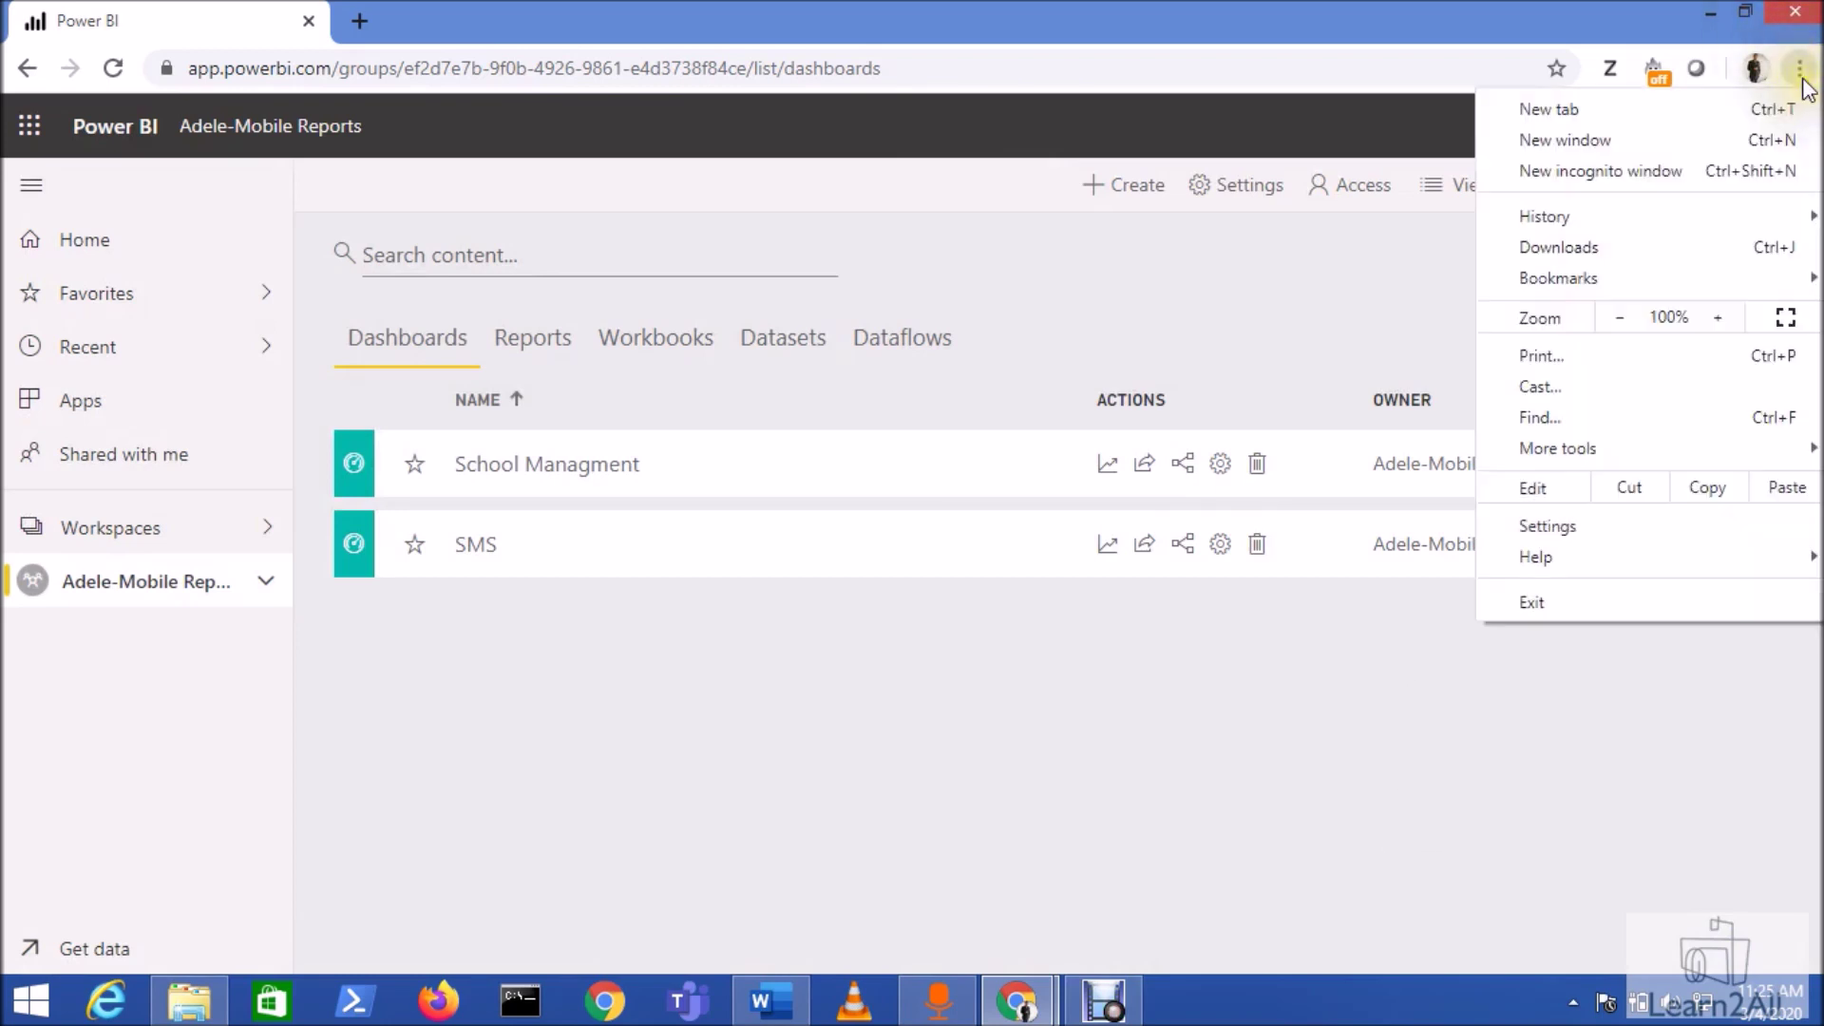
Open a private browser window and check the Featured section on the second account's Power BI home page
click(1757, 177)
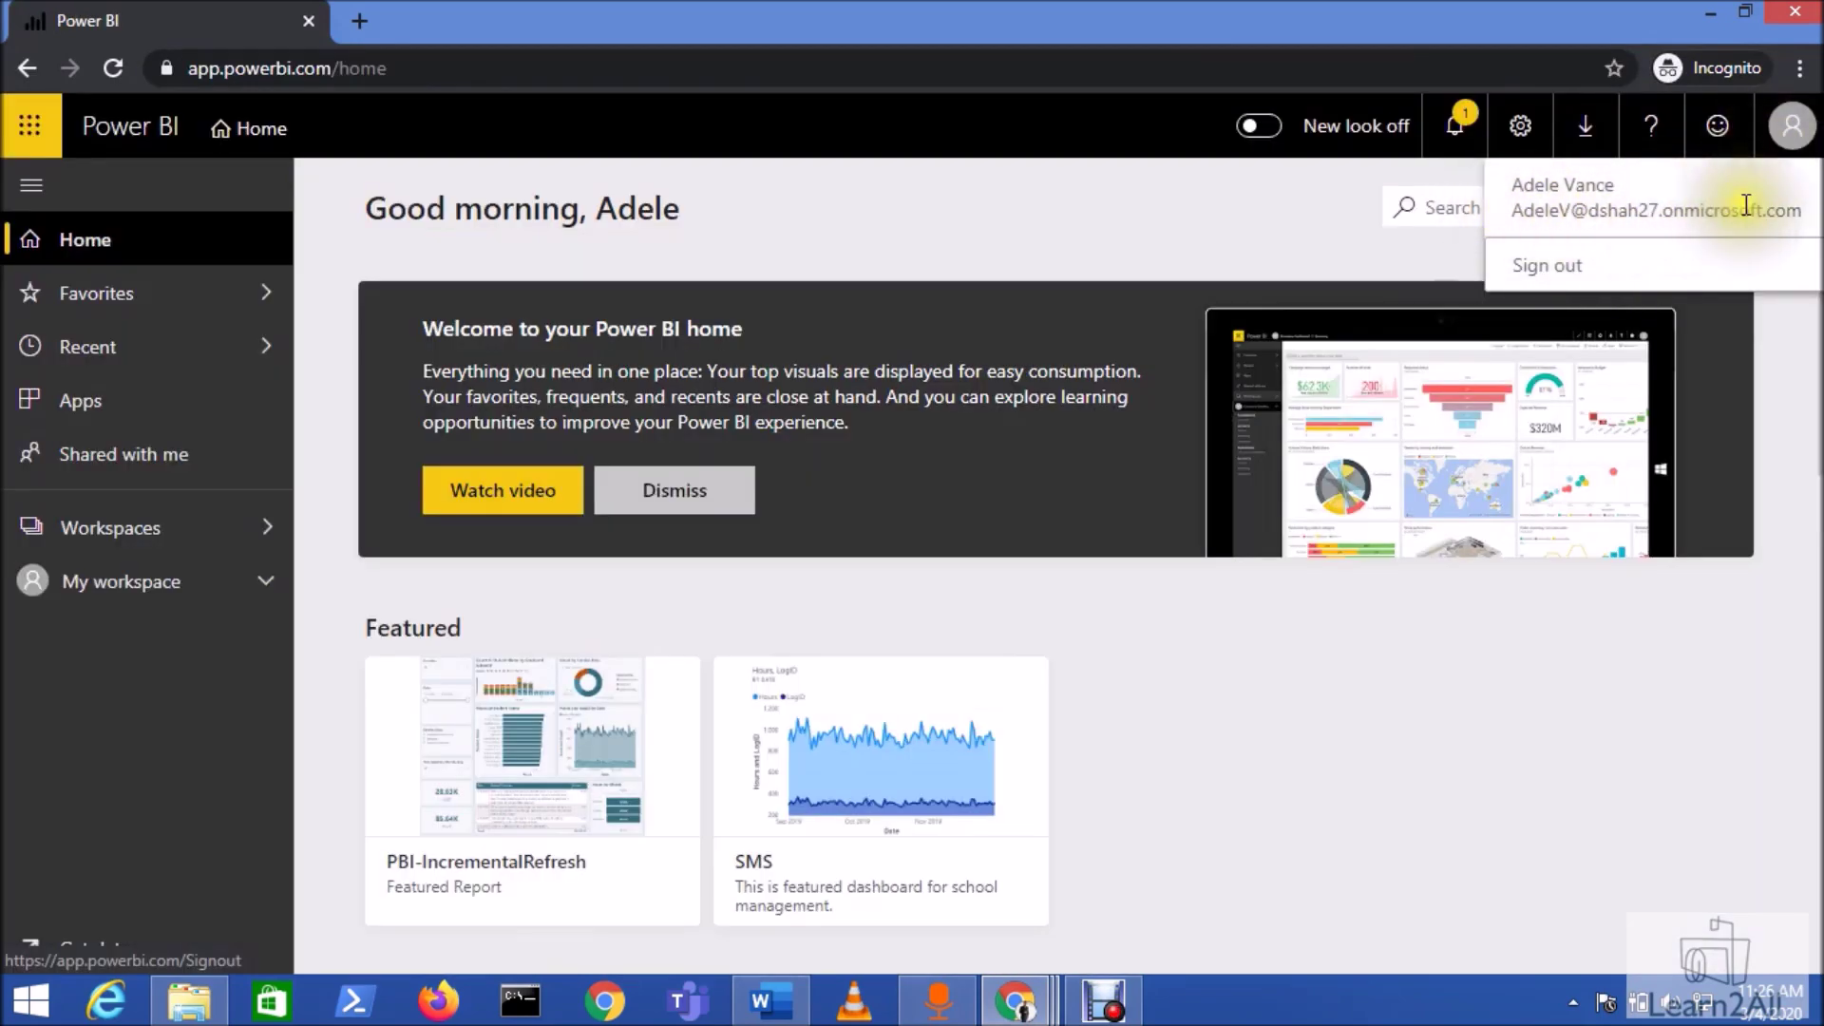
click(1305, 624)
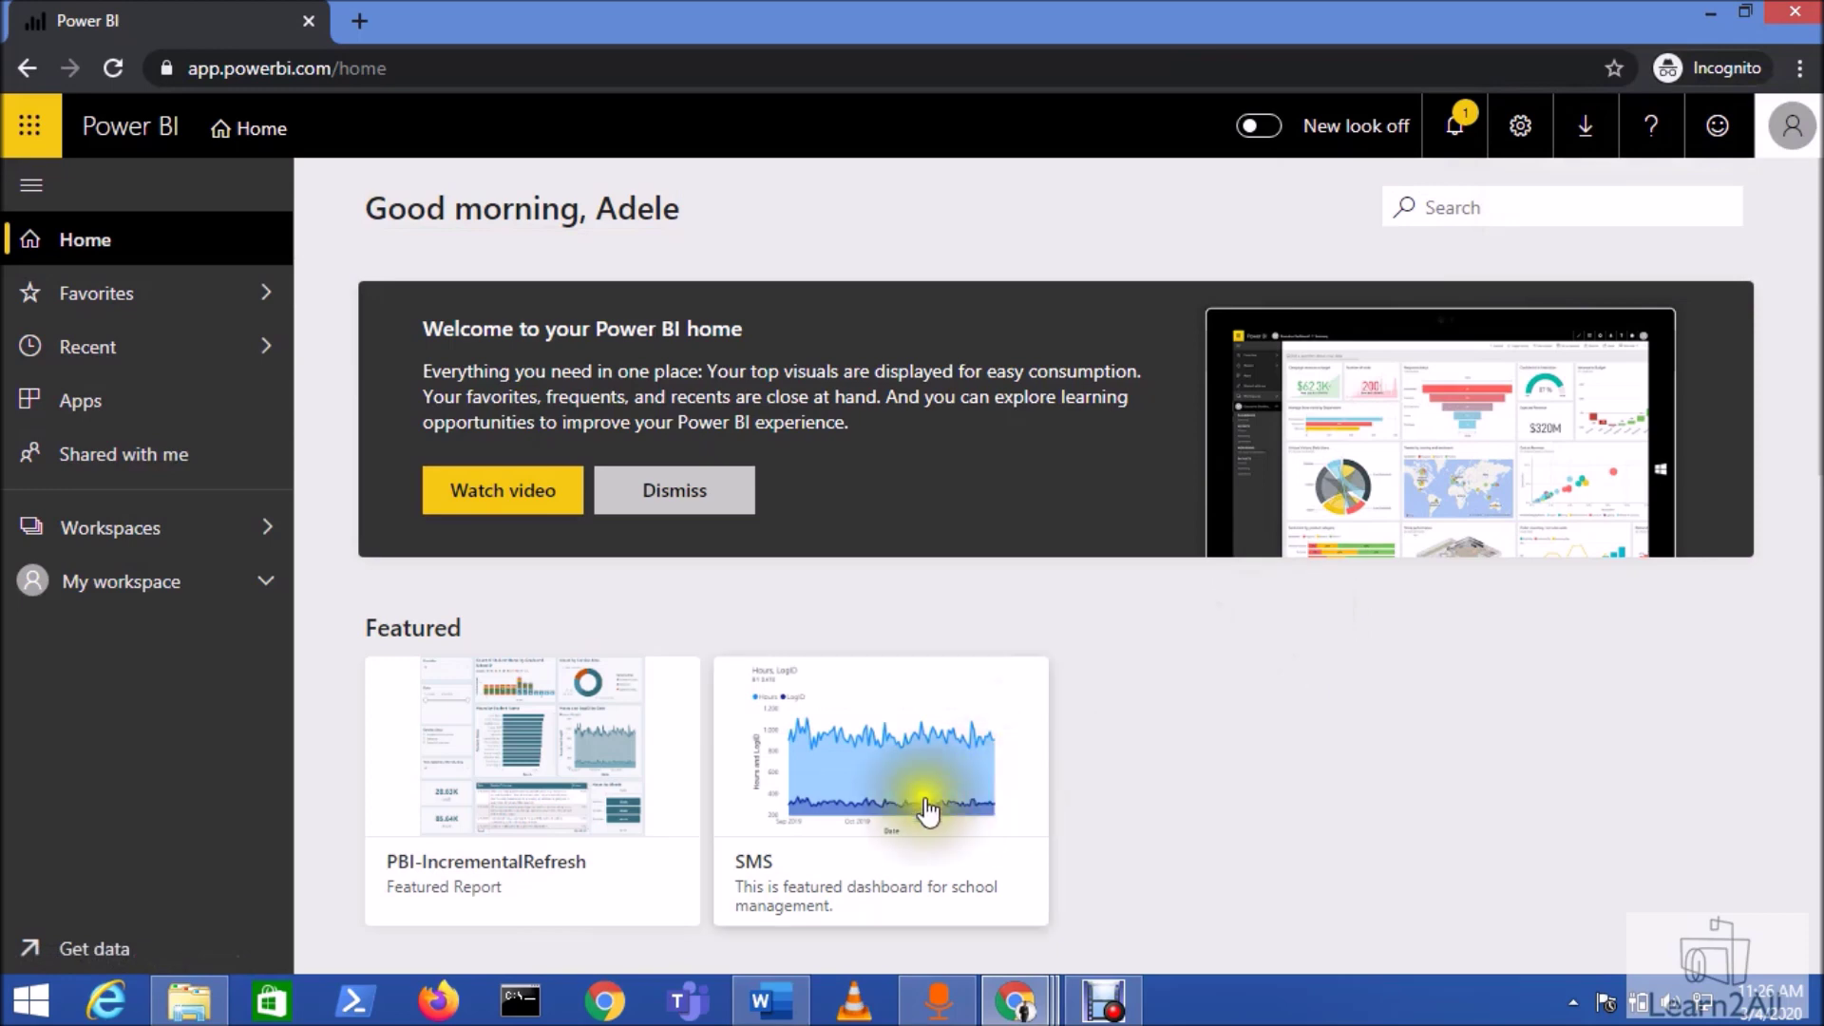
scroll(611, 754, down, 4)
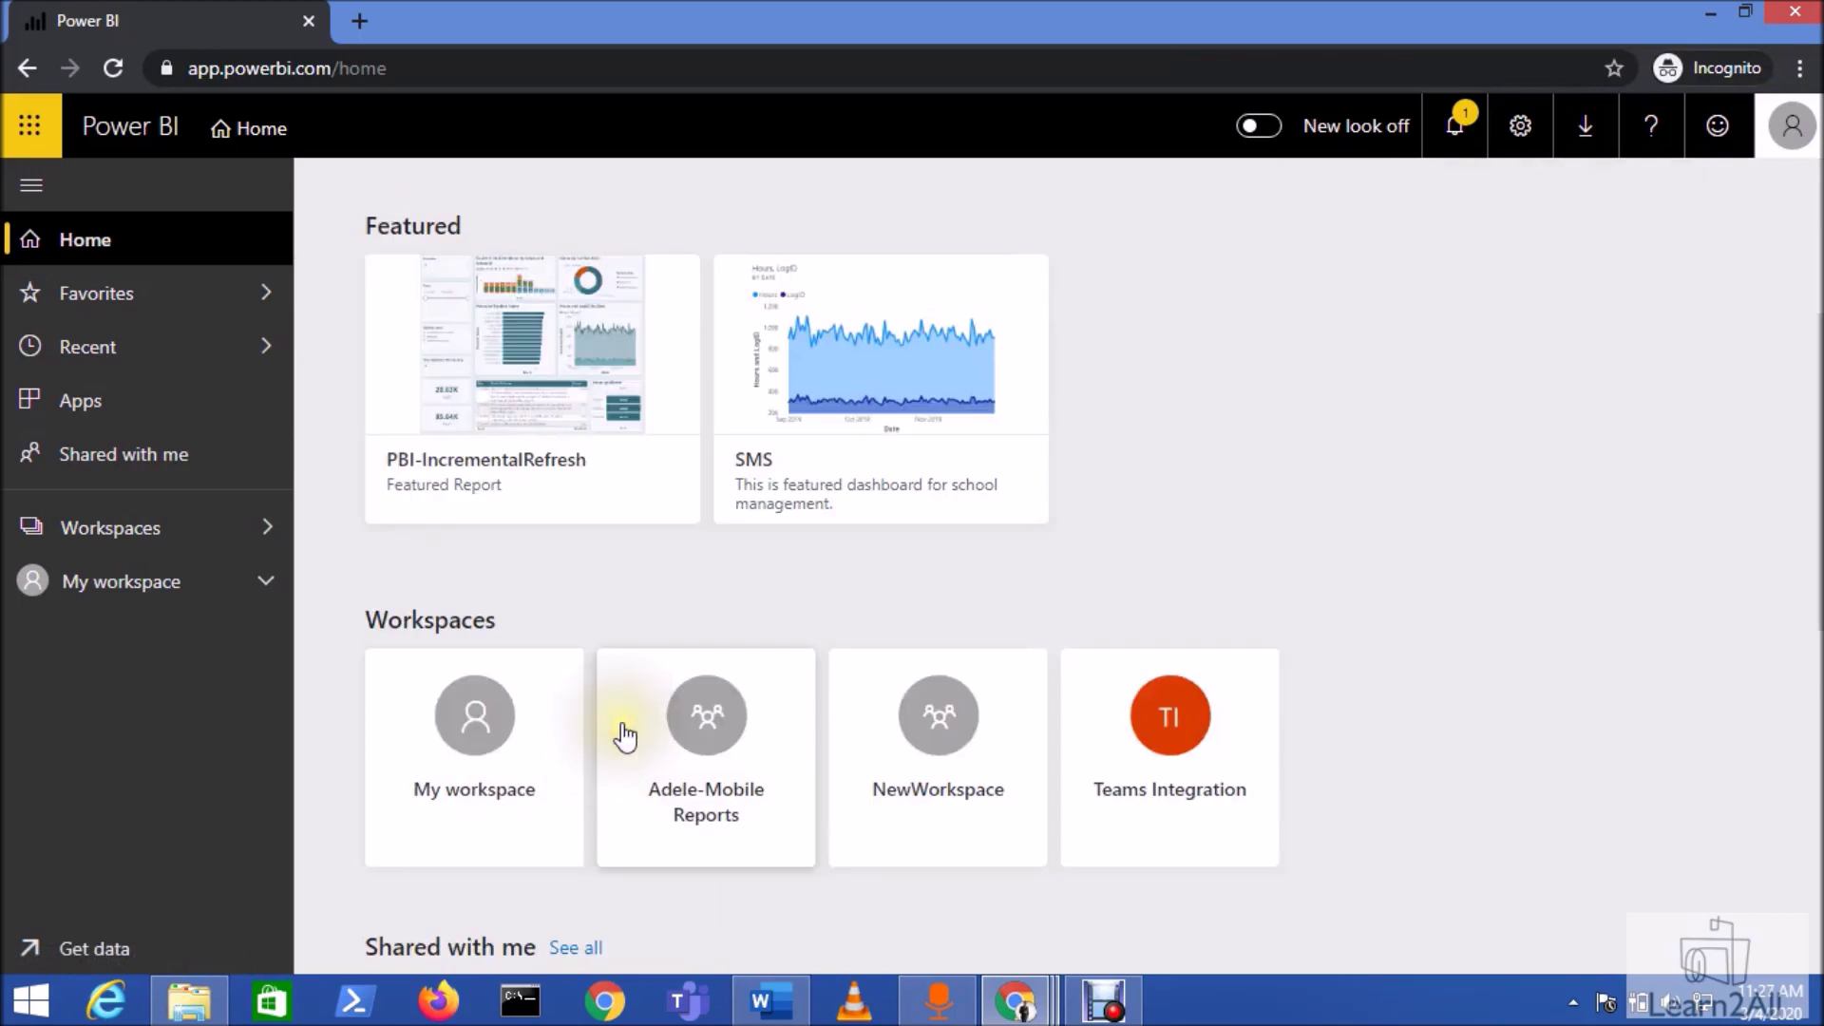
Try to open the featured PBI-IncrementalRefresh report from the second account's home page, and dismiss the access request
scroll(622, 734, up, 3)
click(619, 732)
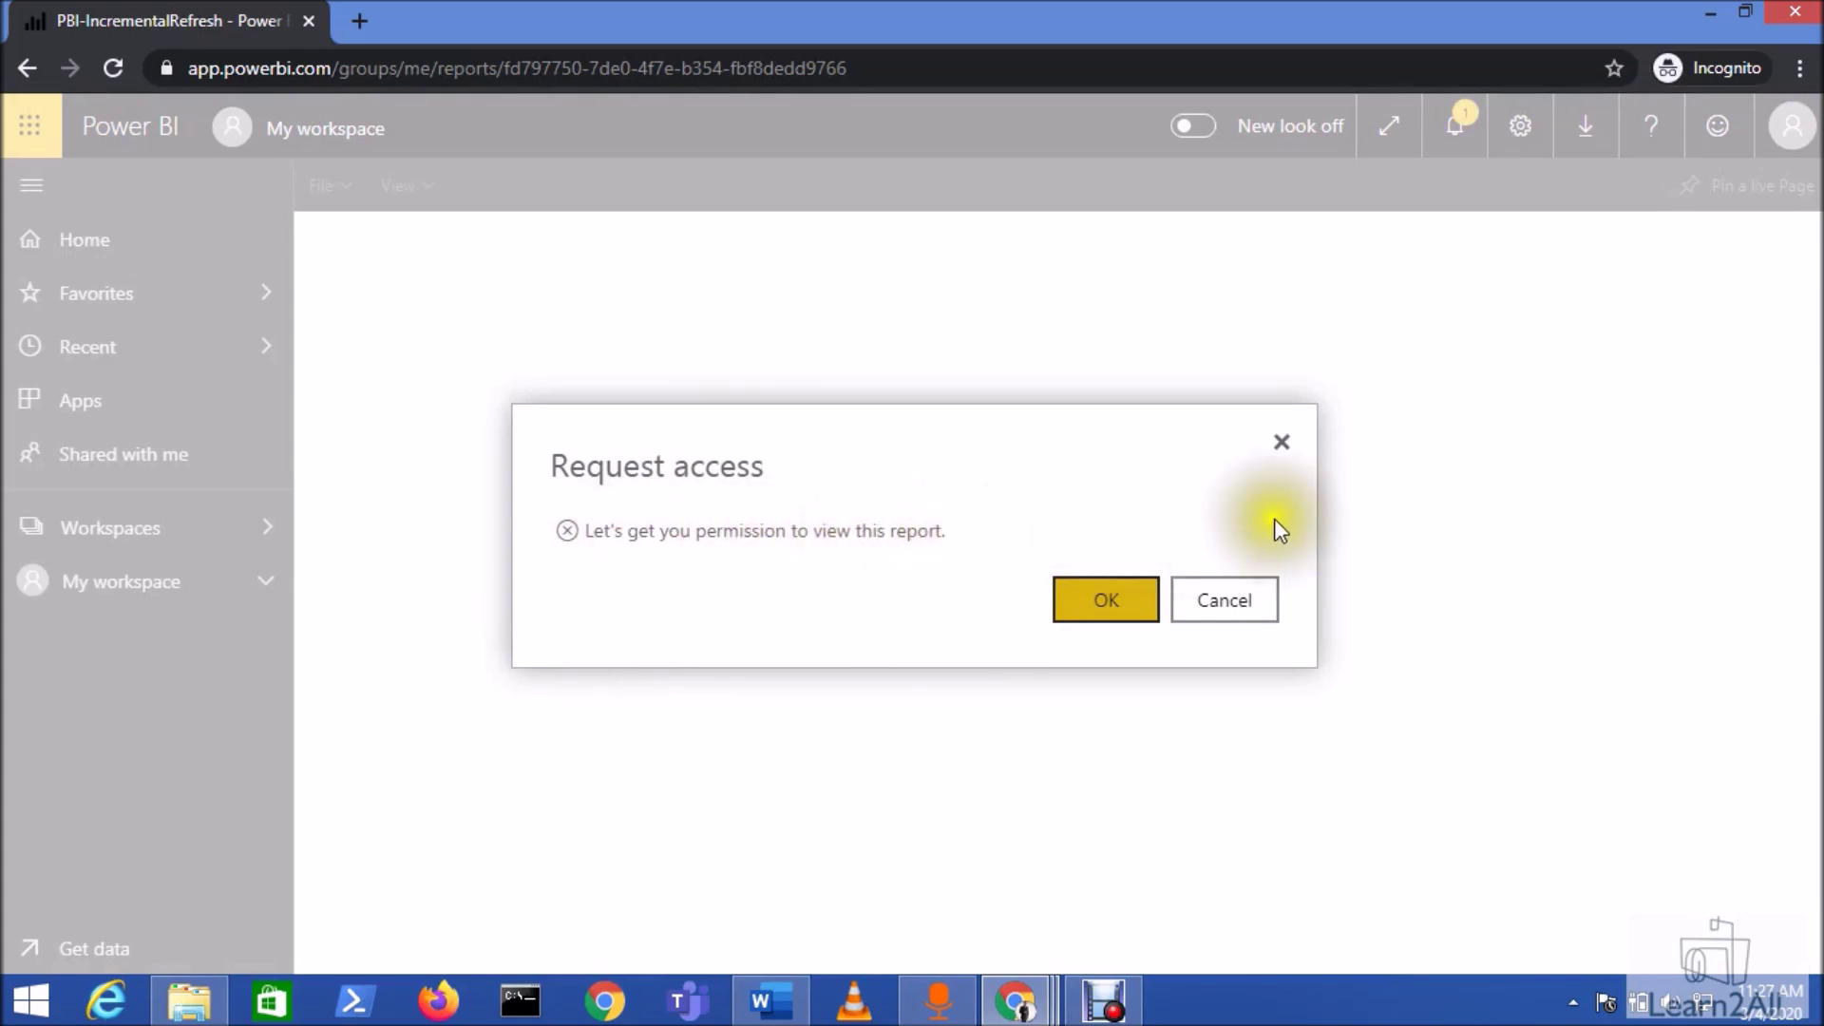
click(1283, 446)
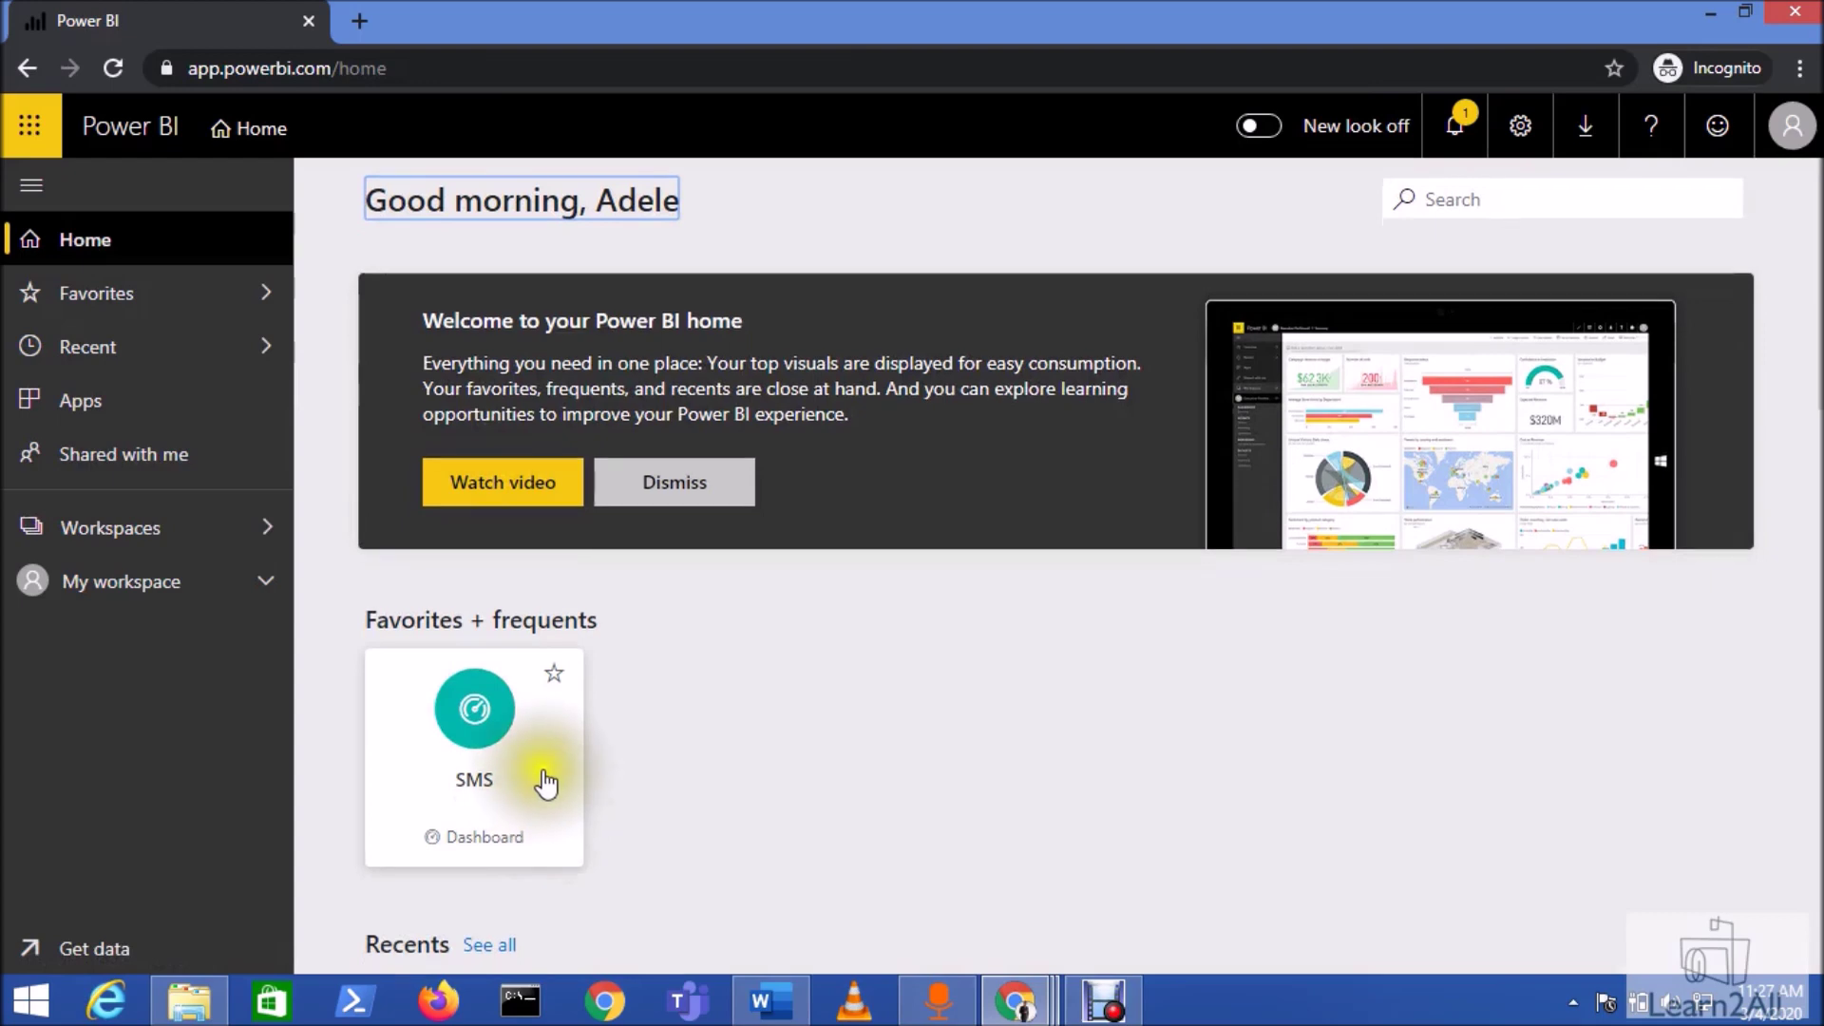
Review the content sections on Home, including the Featured section, and return to the start of the page
scroll(551, 774, down, 10)
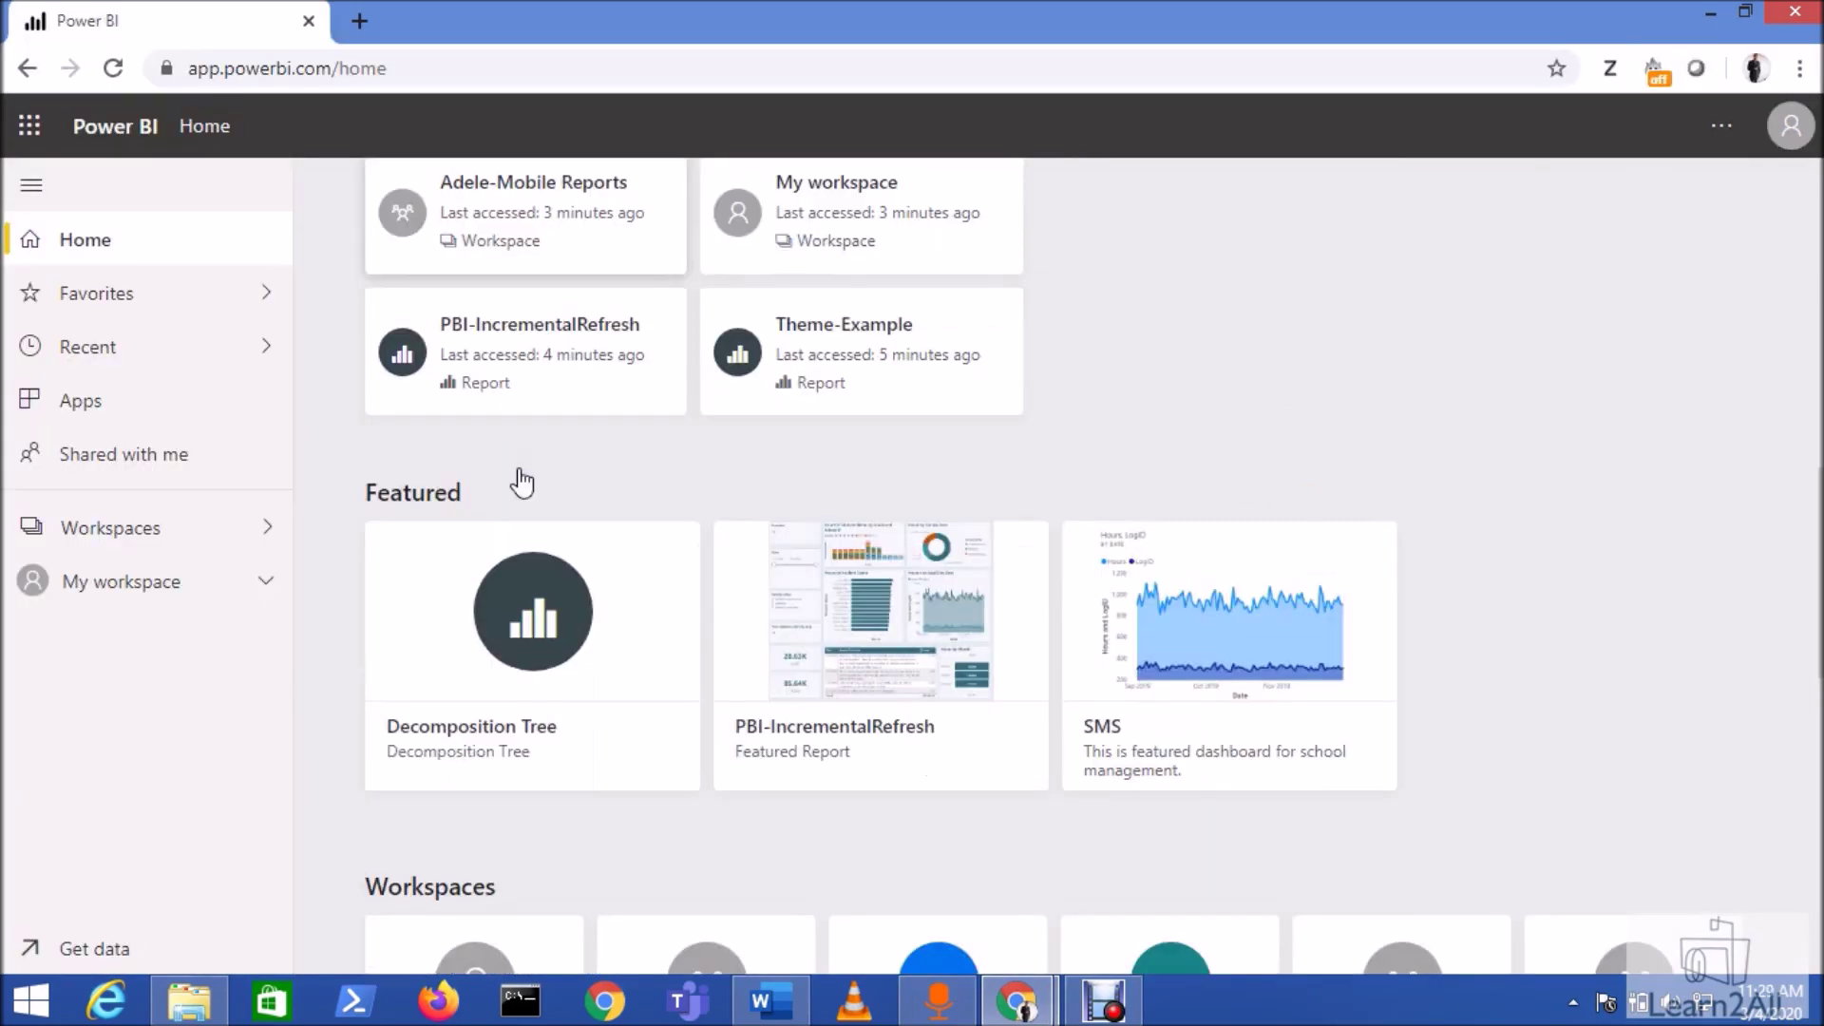
scroll(522, 482, up, 10)
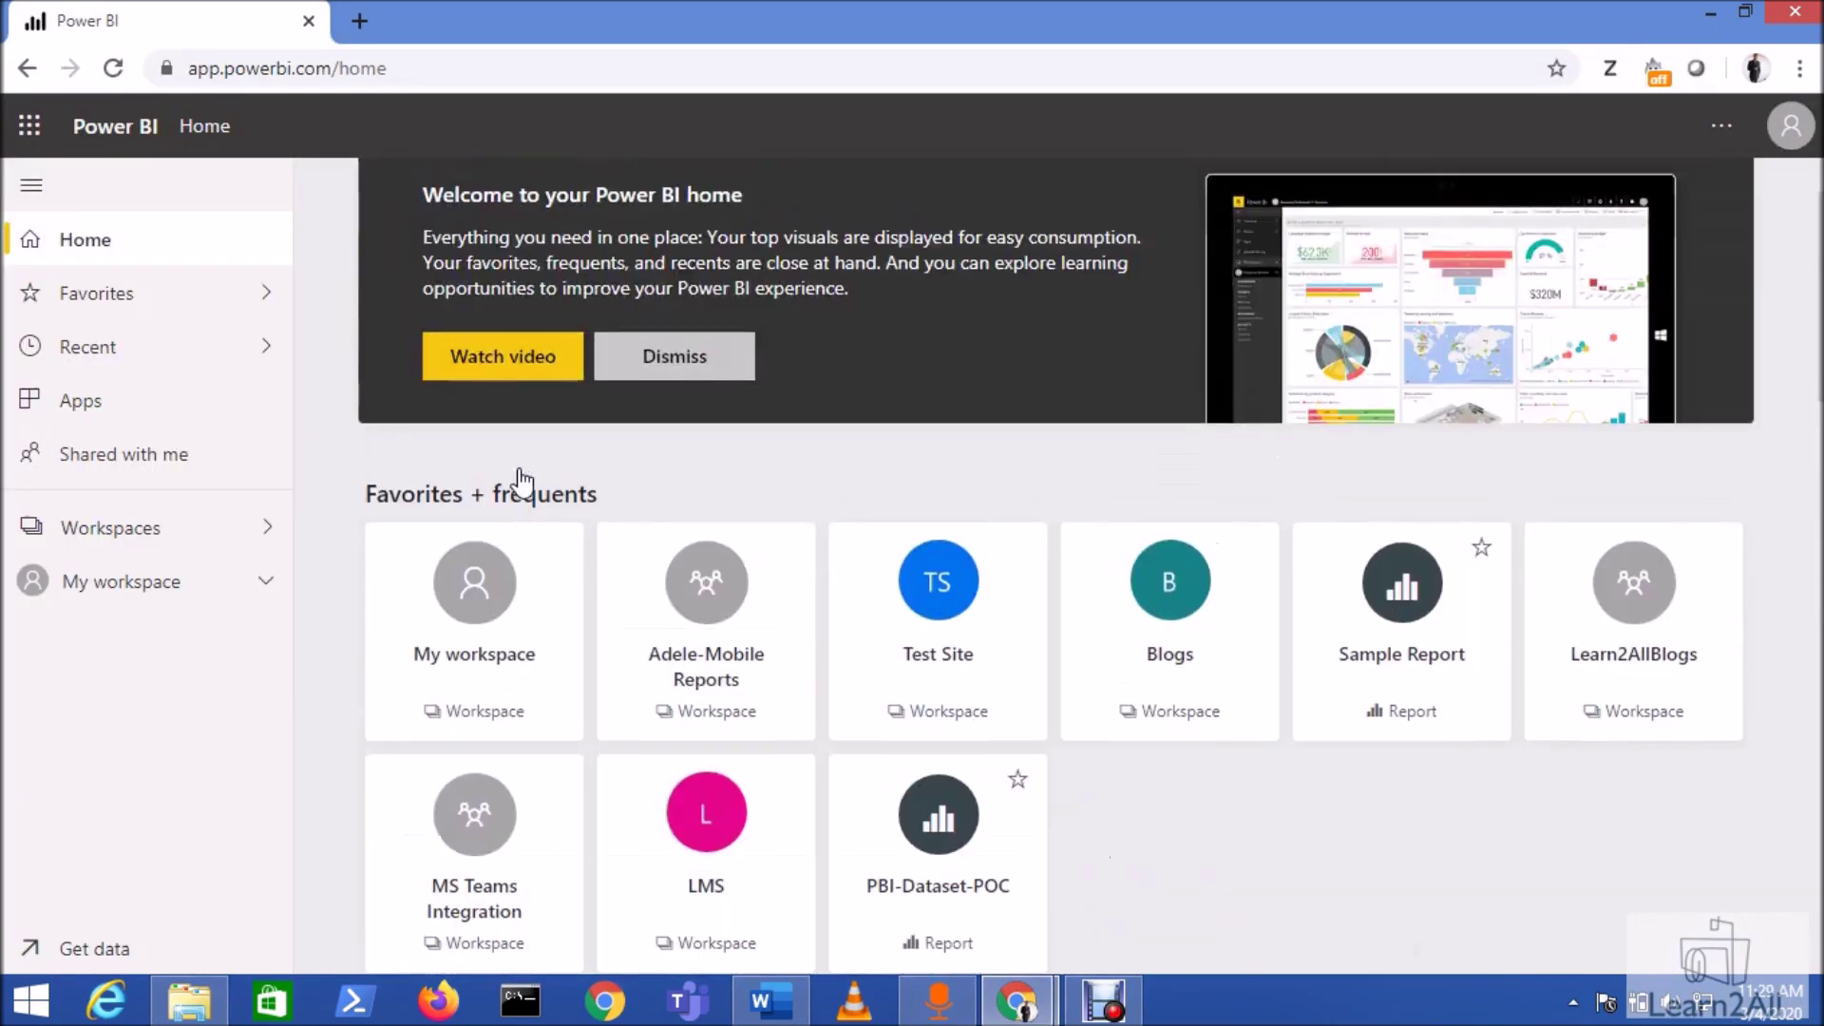
scroll(521, 483, up, 2)
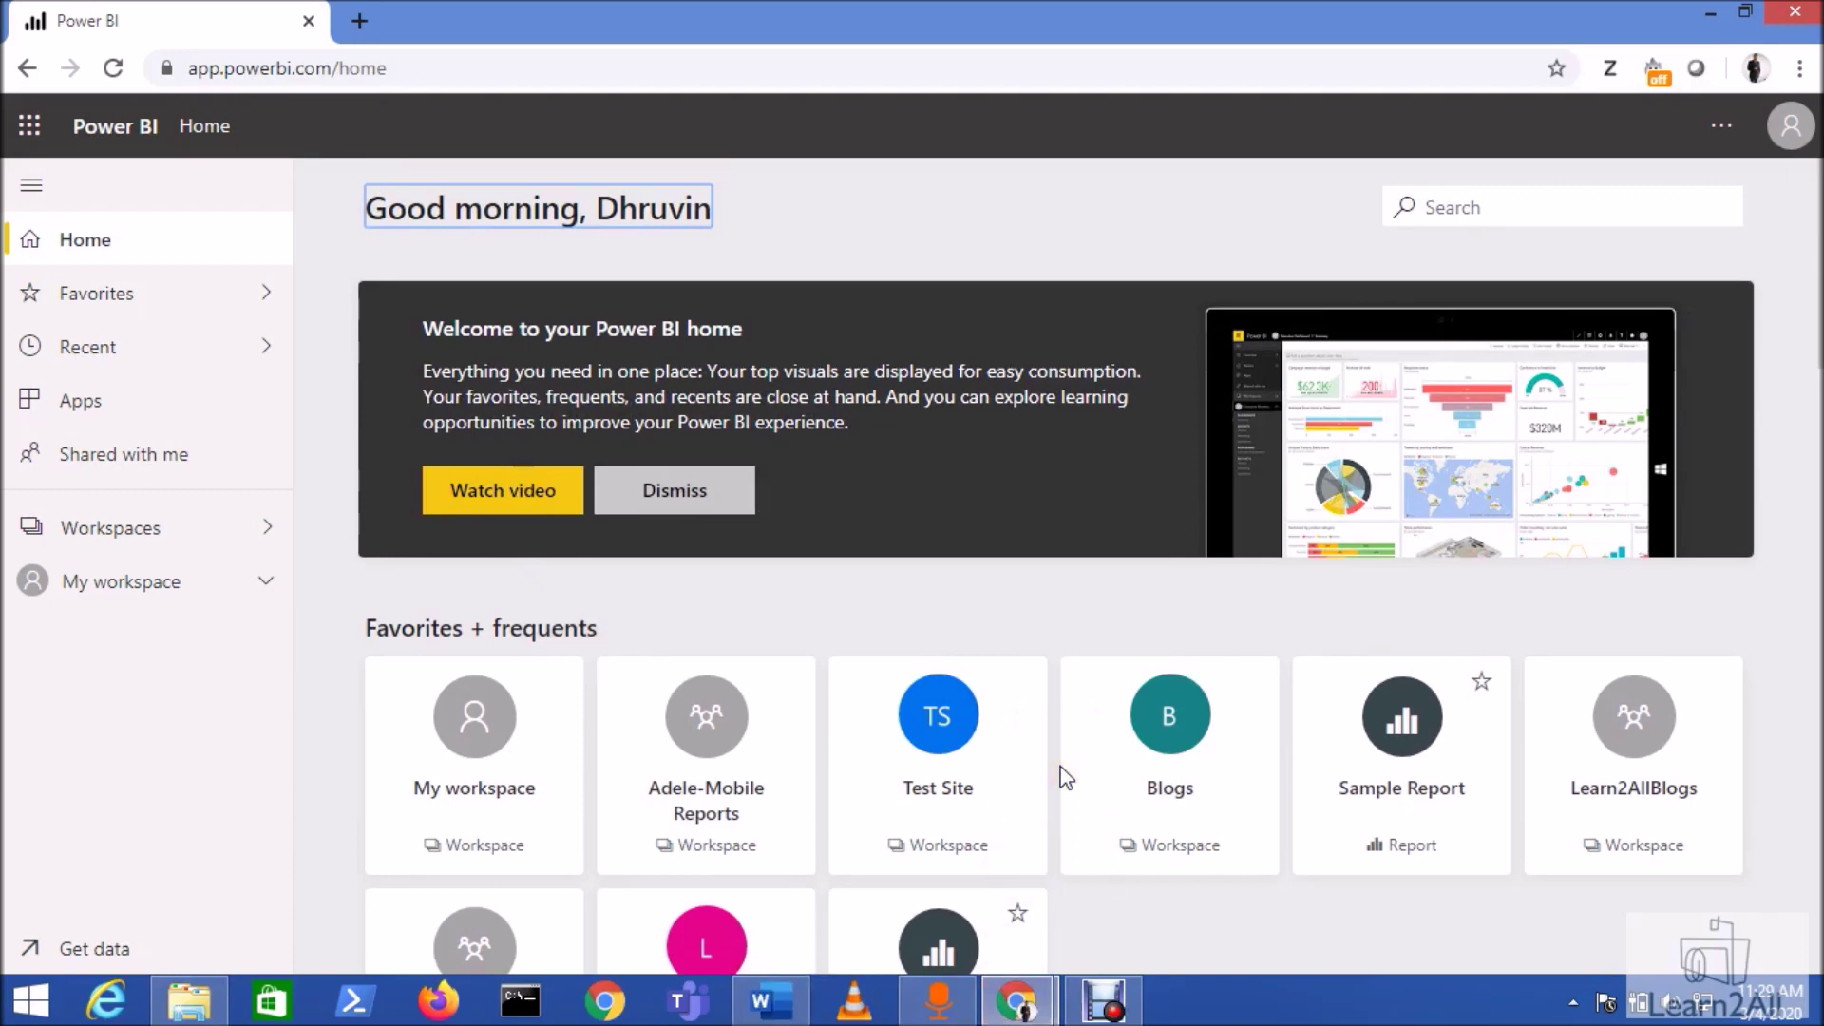
Check the published apps on the Apps page, and open the MS Teams Integration workspace's additional options
click(274, 548)
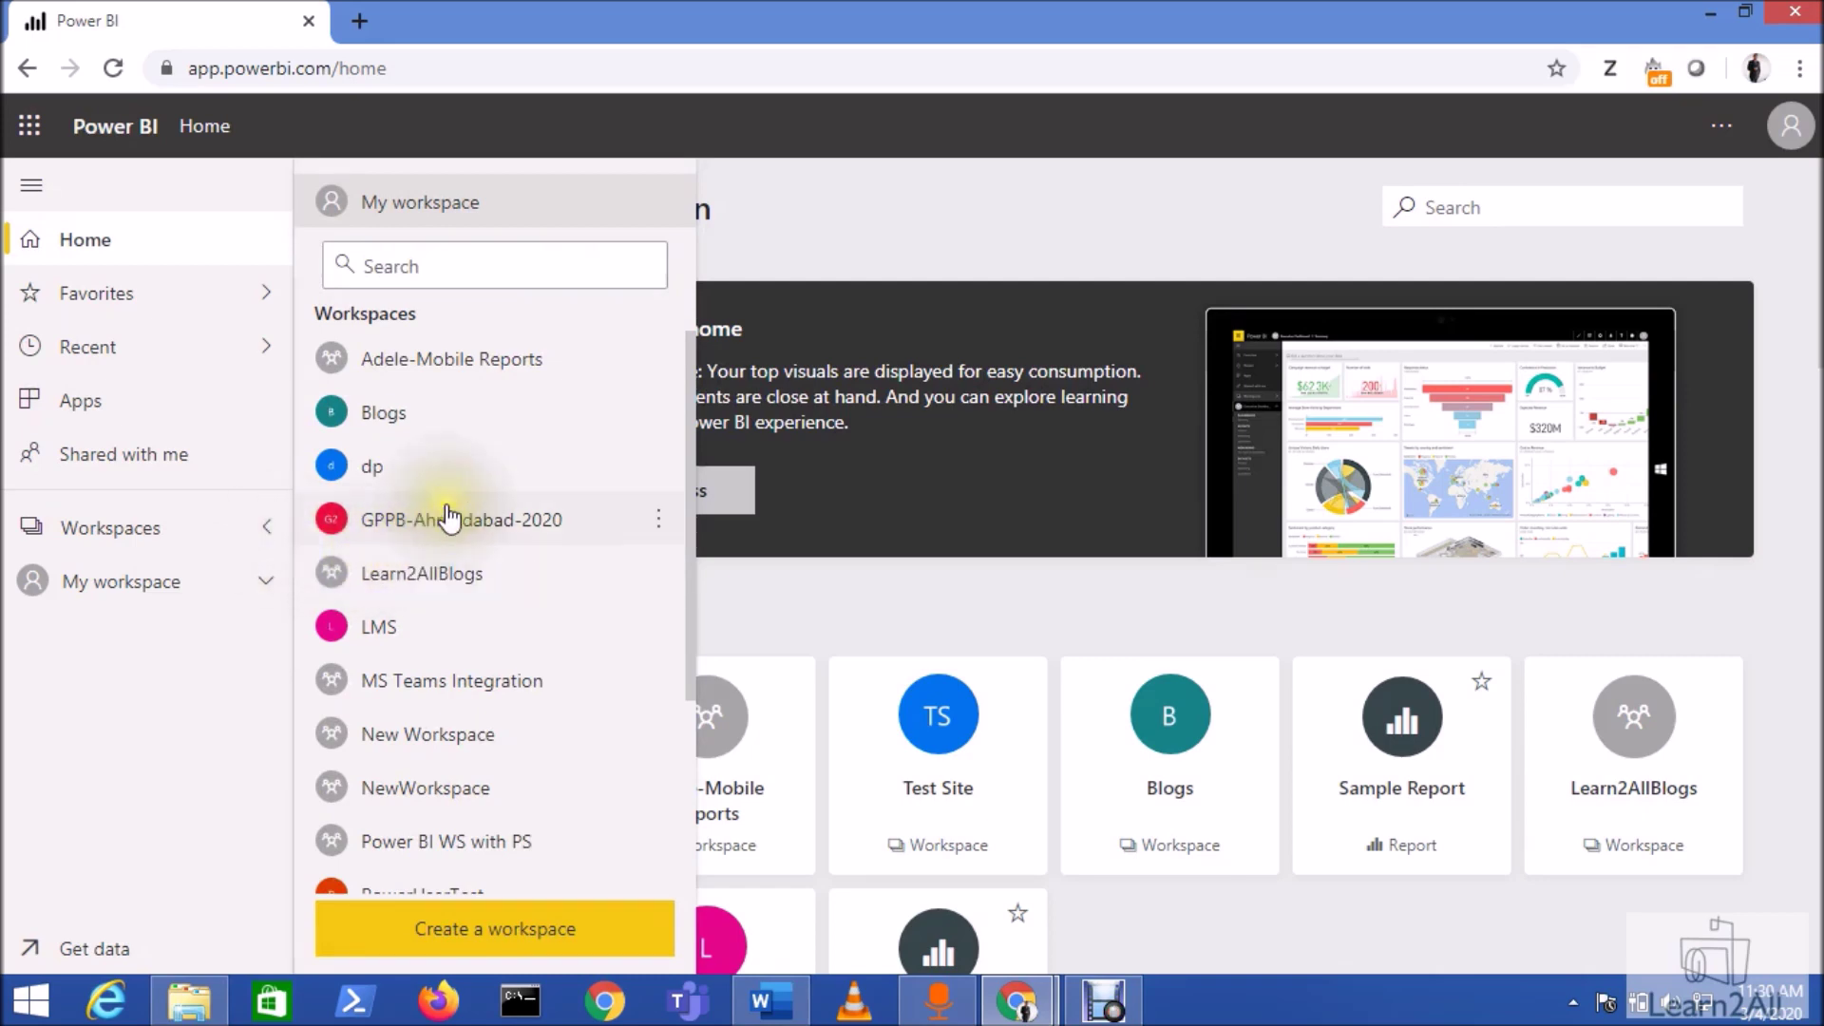
click(569, 433)
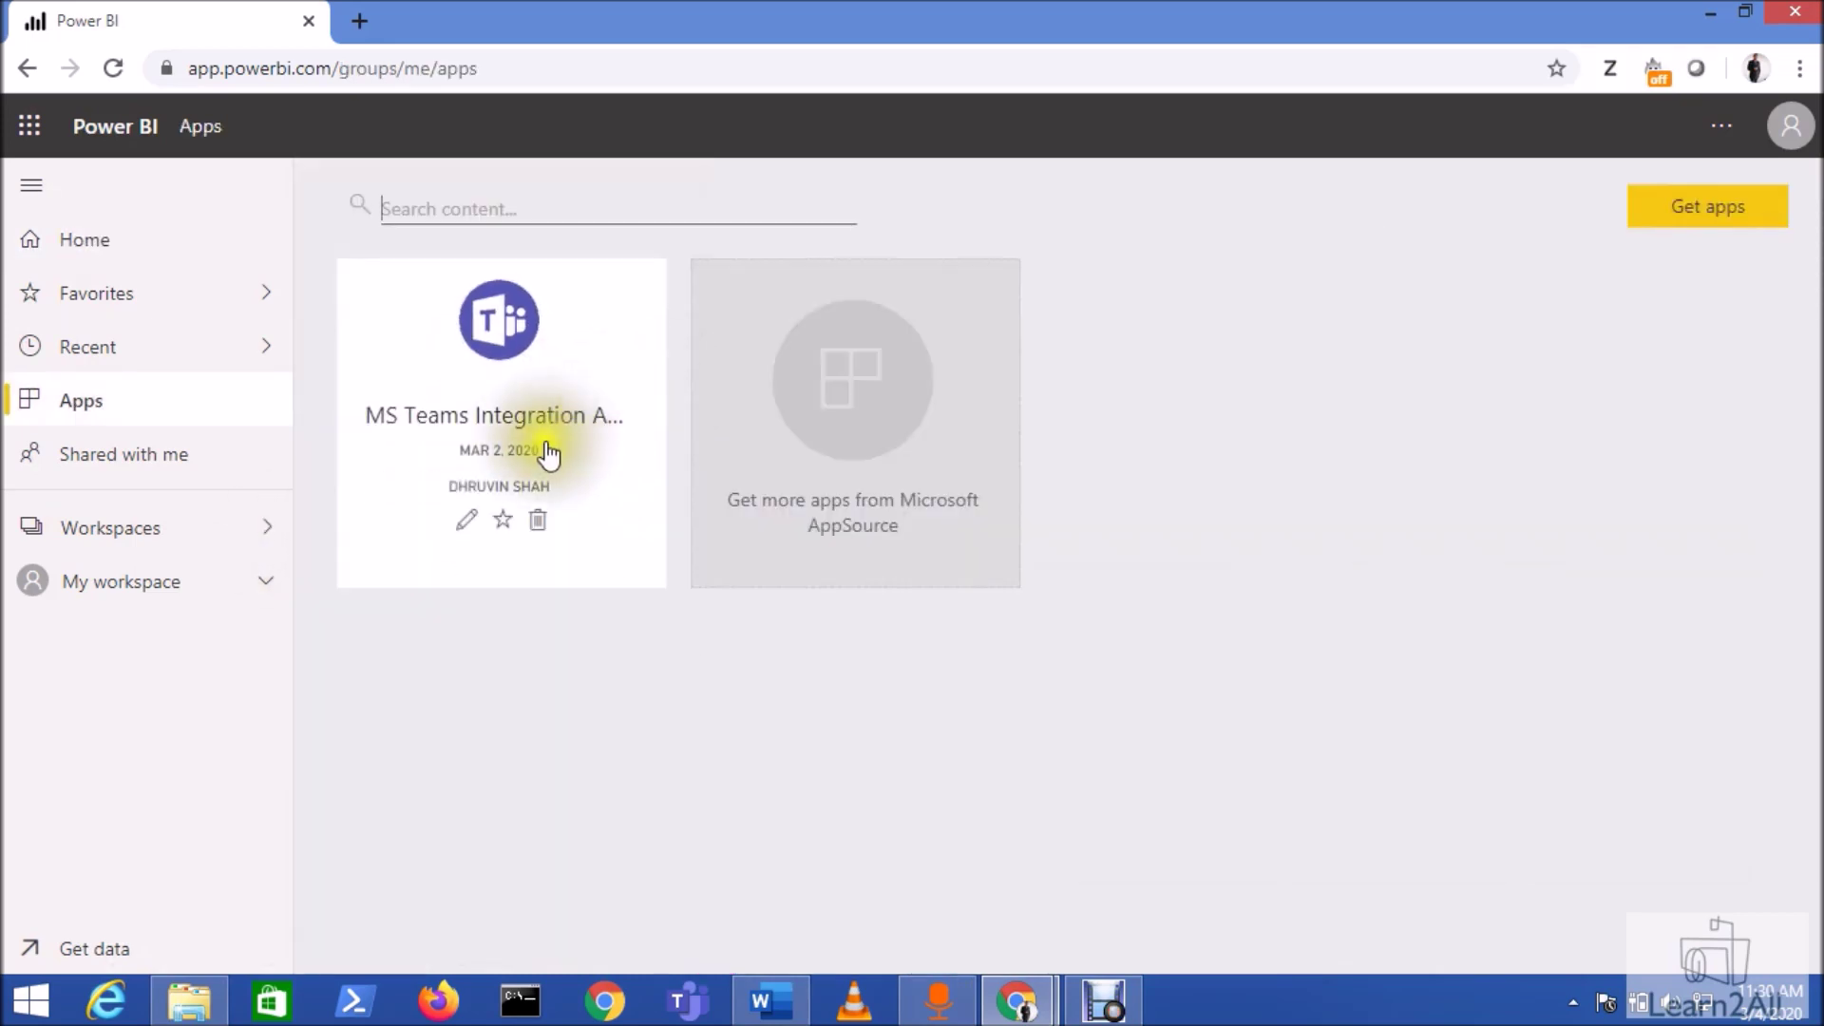
click(269, 538)
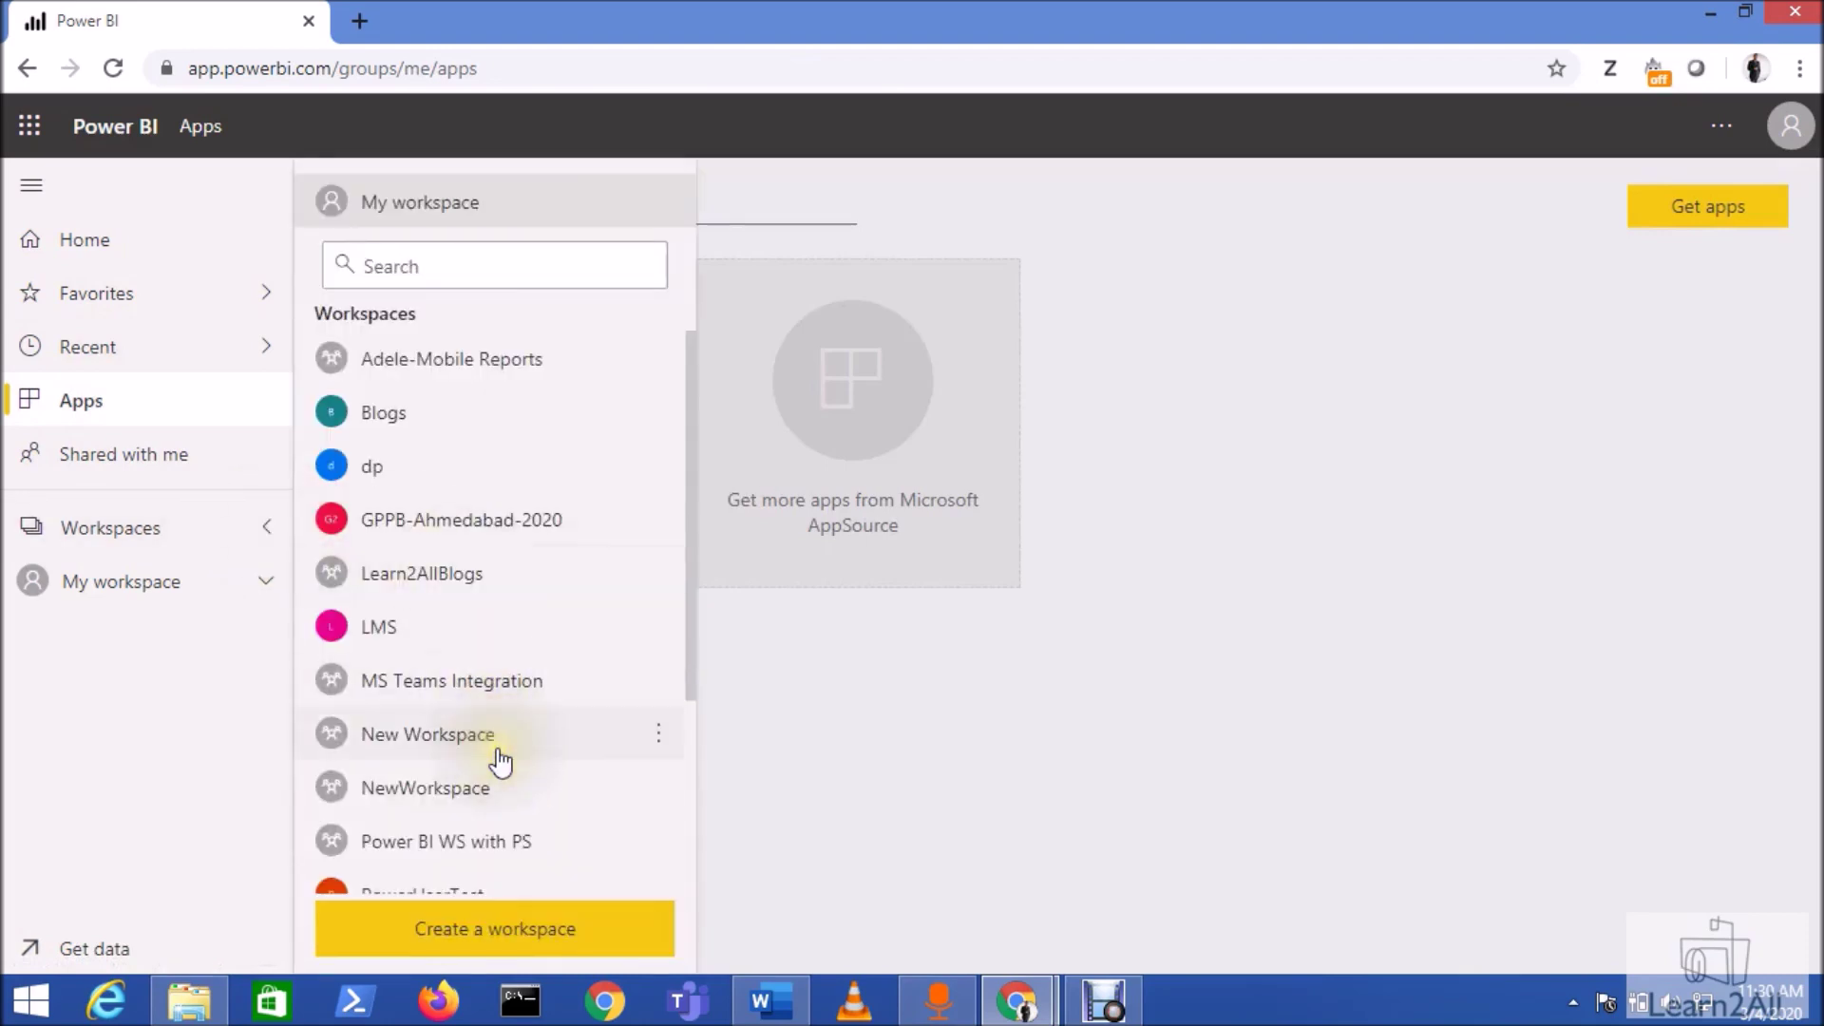
scroll(500, 758, down, 2)
click(491, 546)
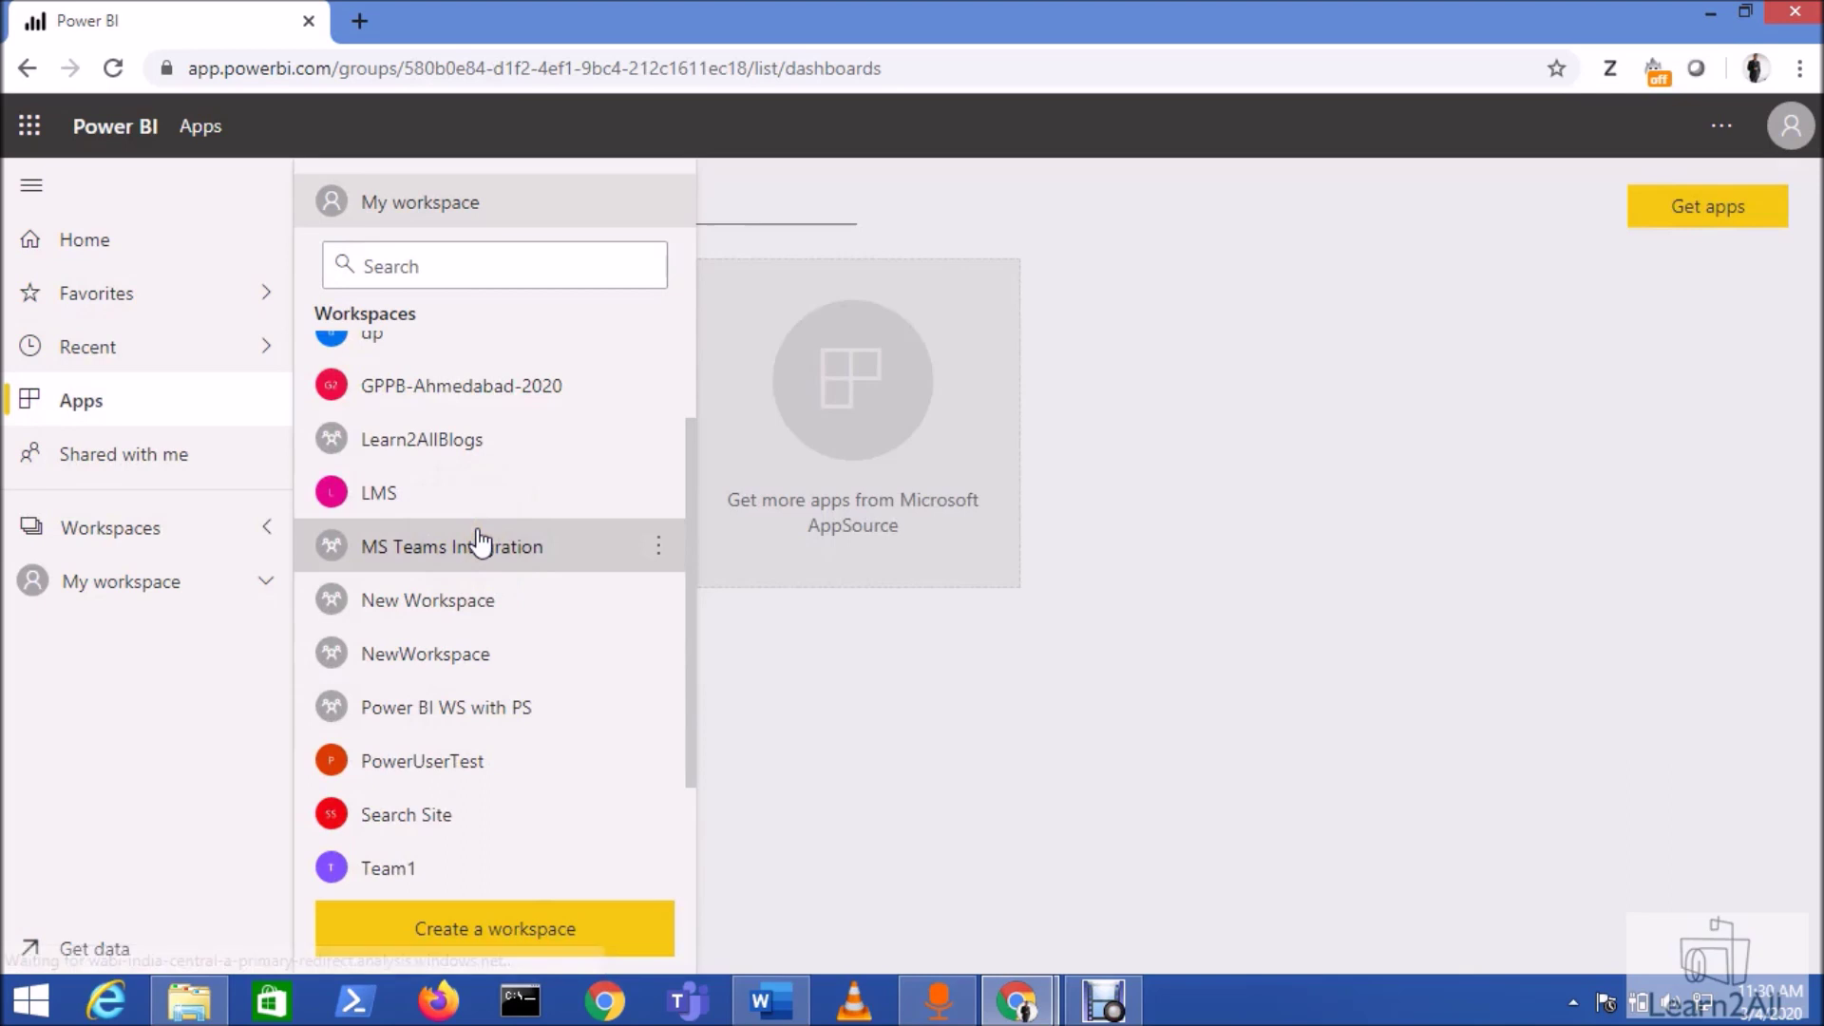
click(1770, 186)
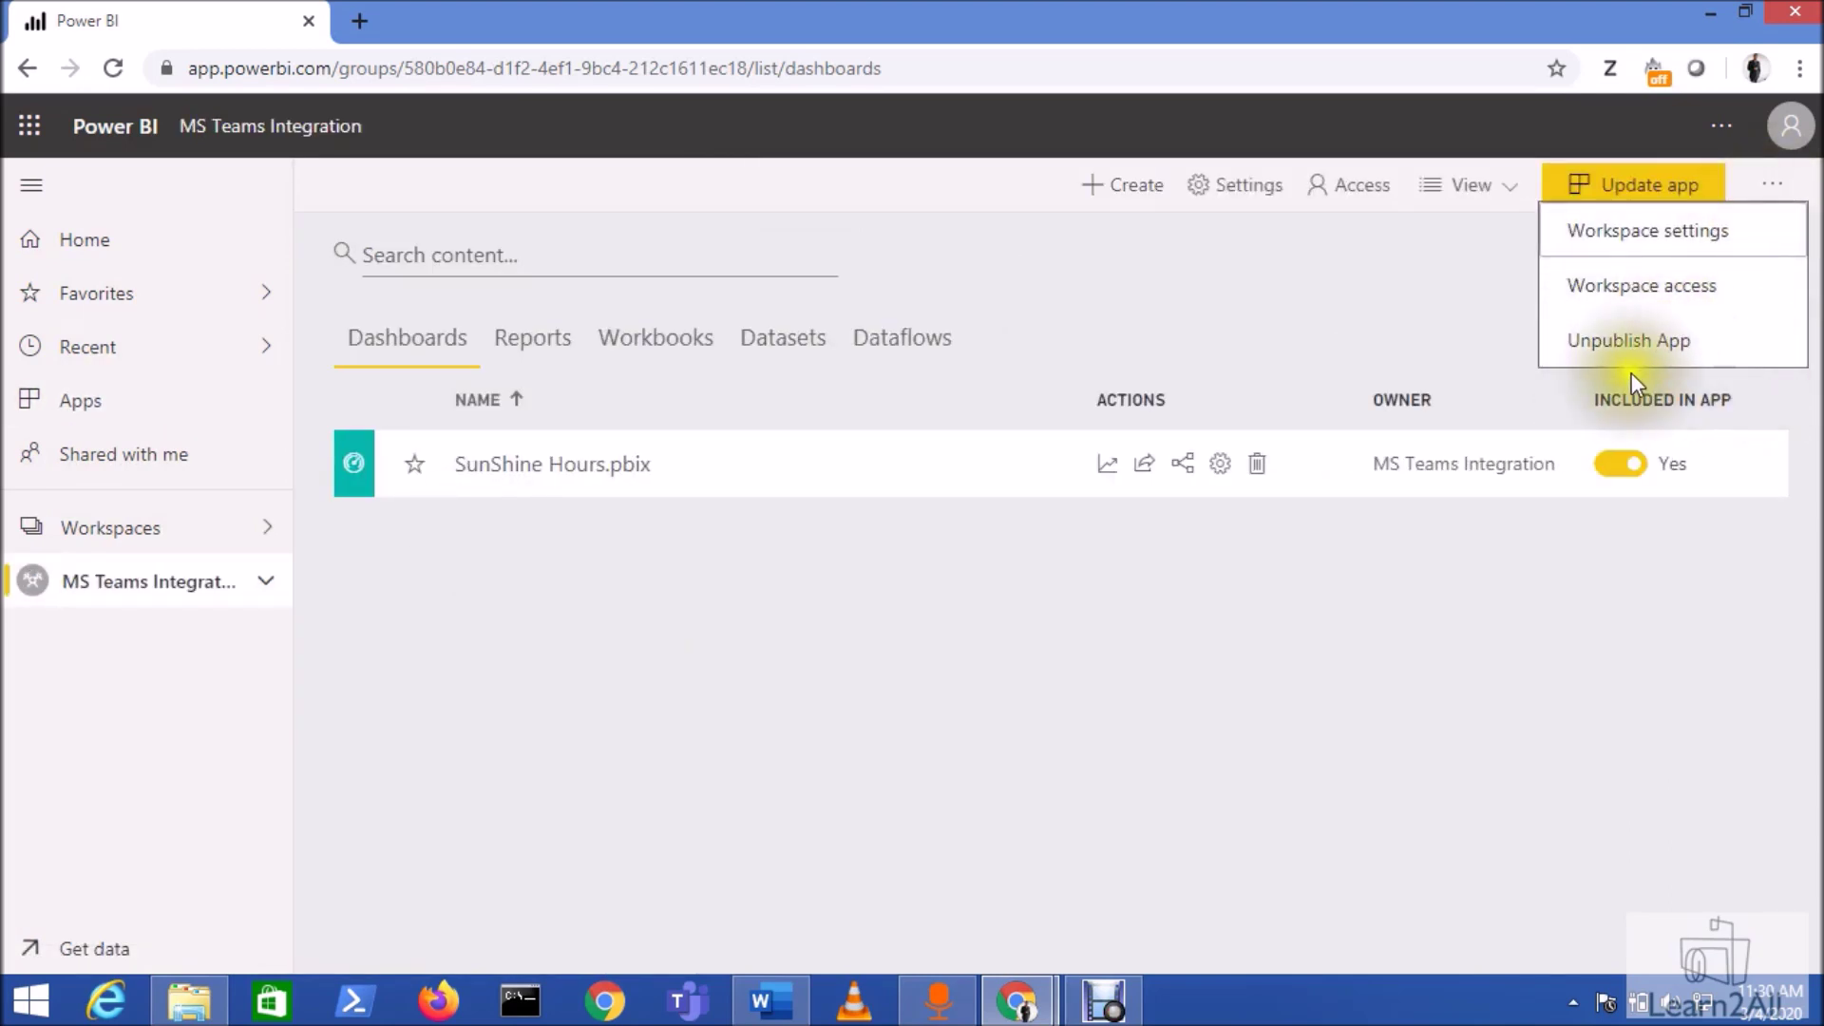
click(1680, 361)
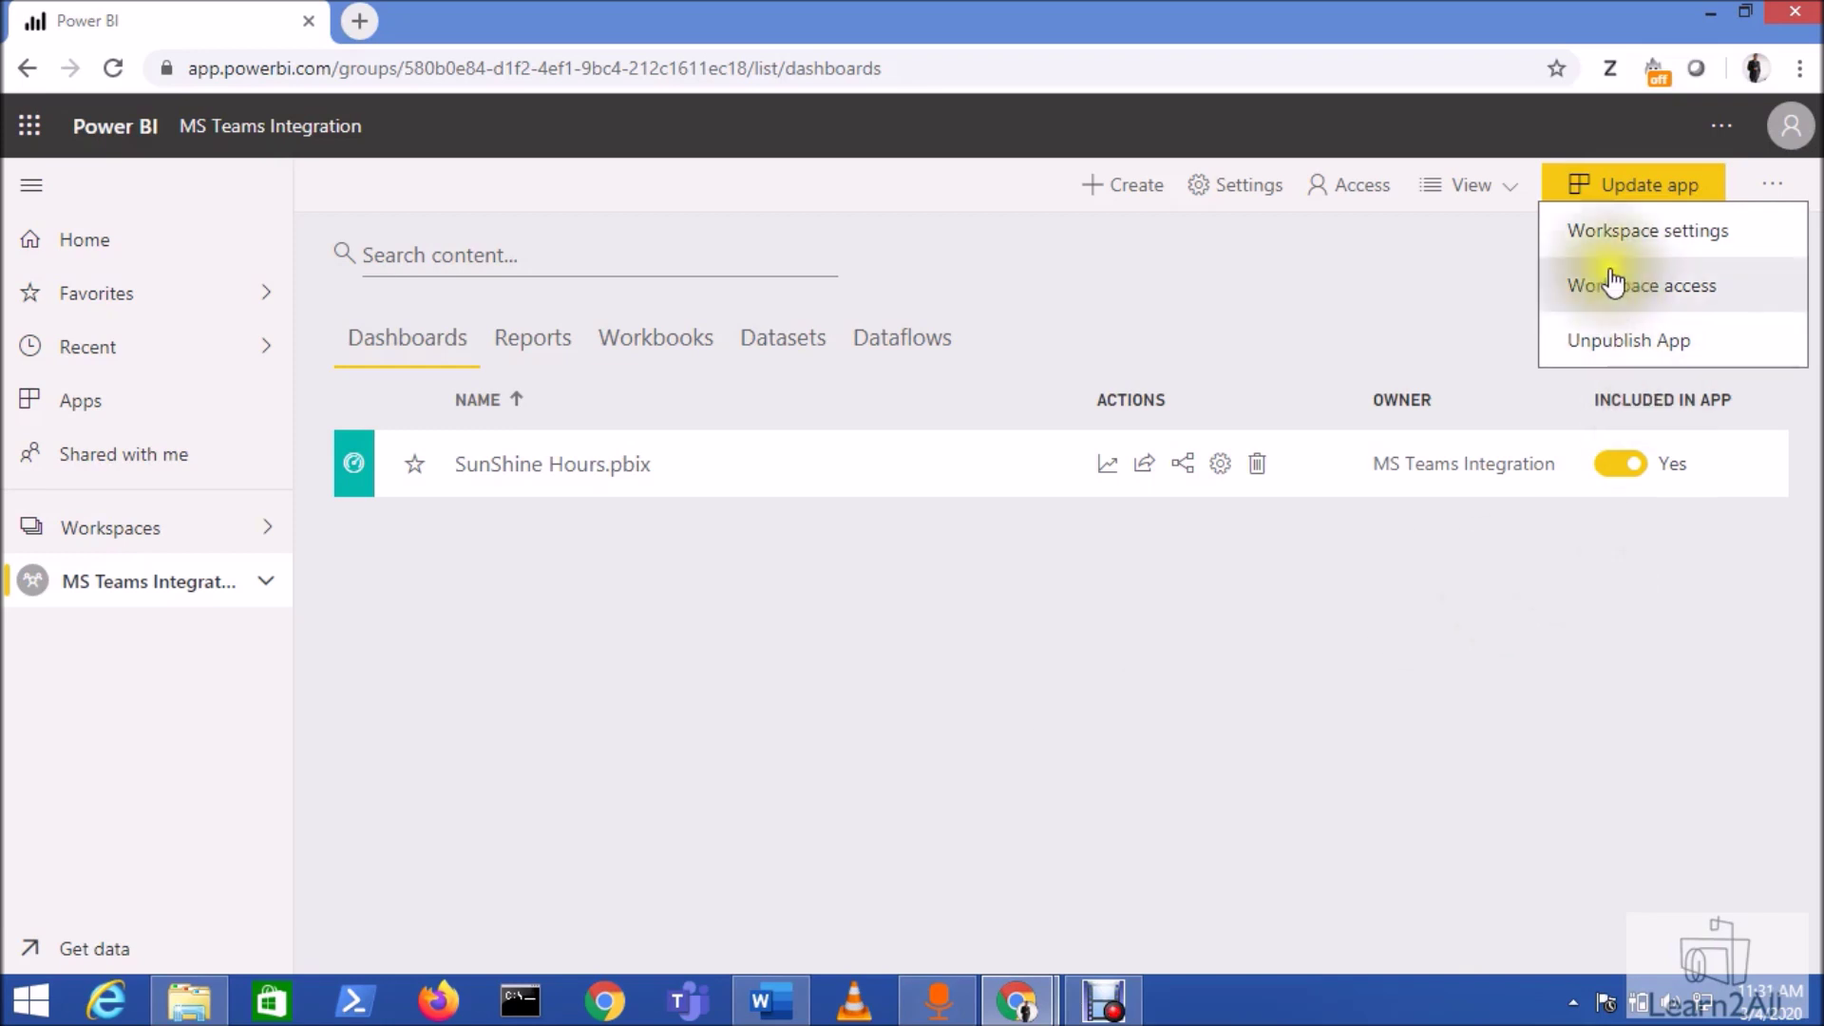
Open the Featured content management page in the Admin portal
click(1729, 139)
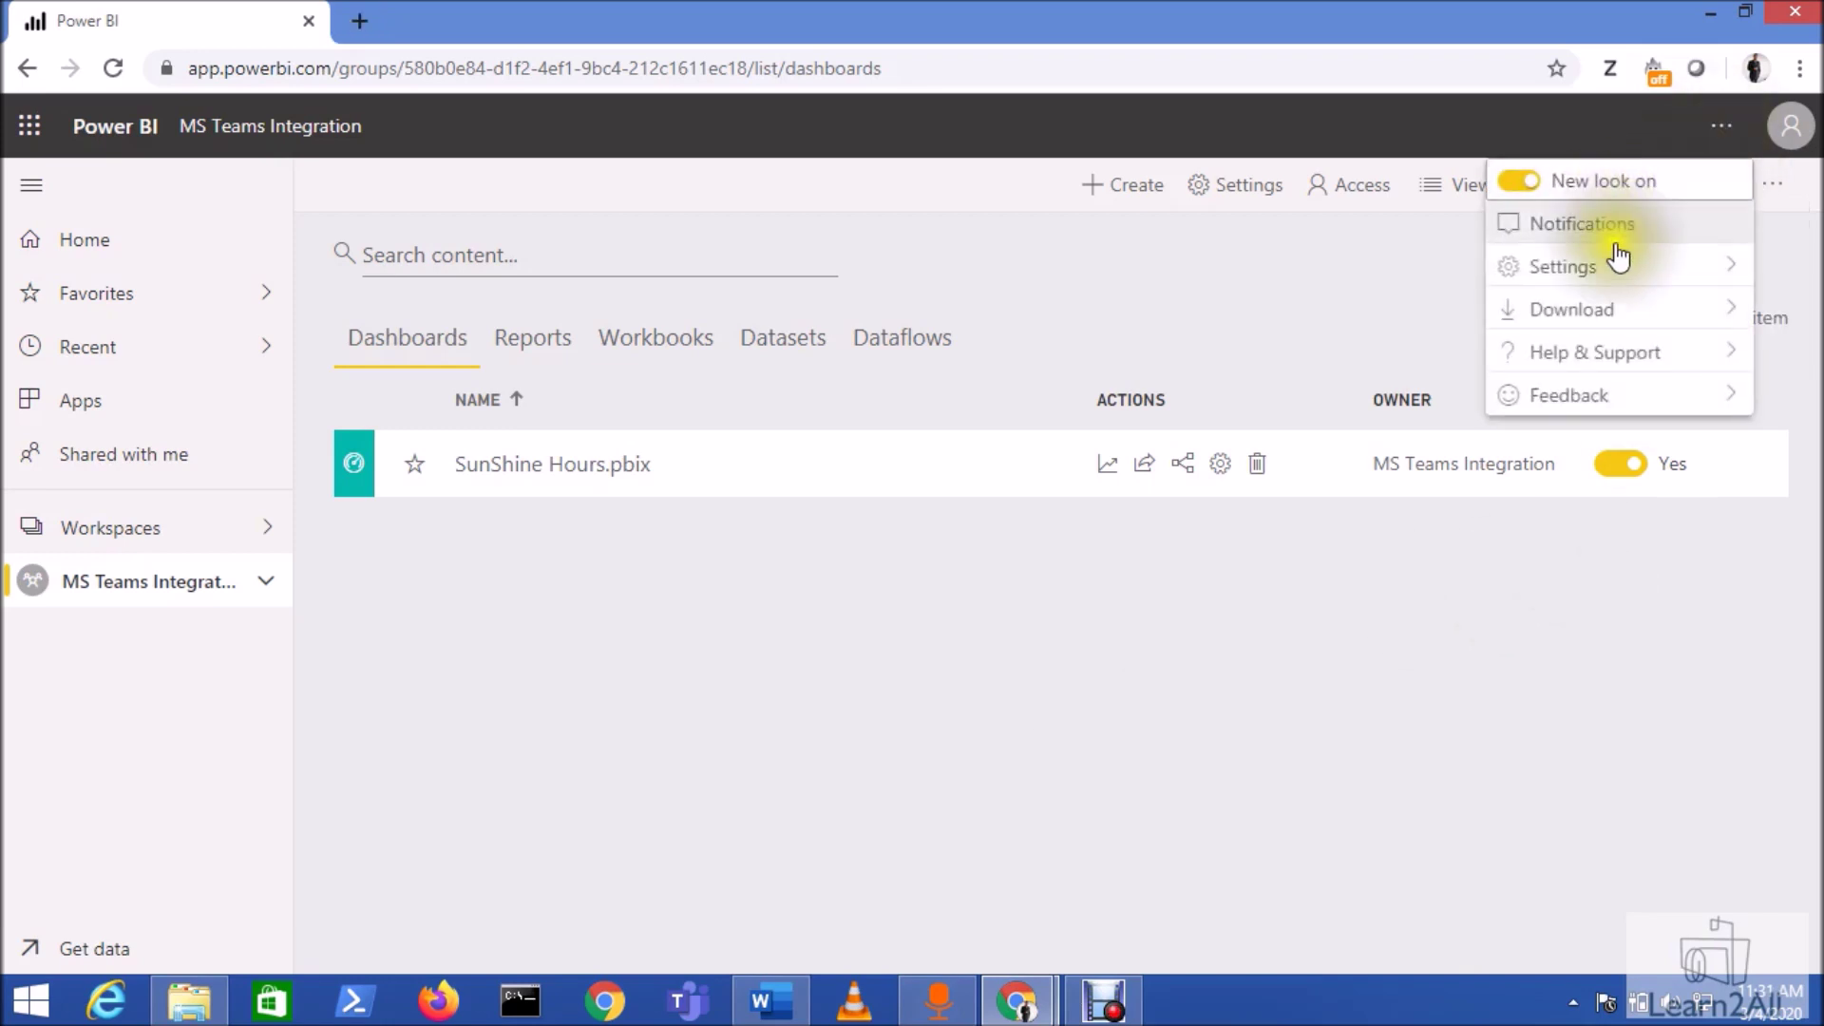
mouse_move(1604, 273)
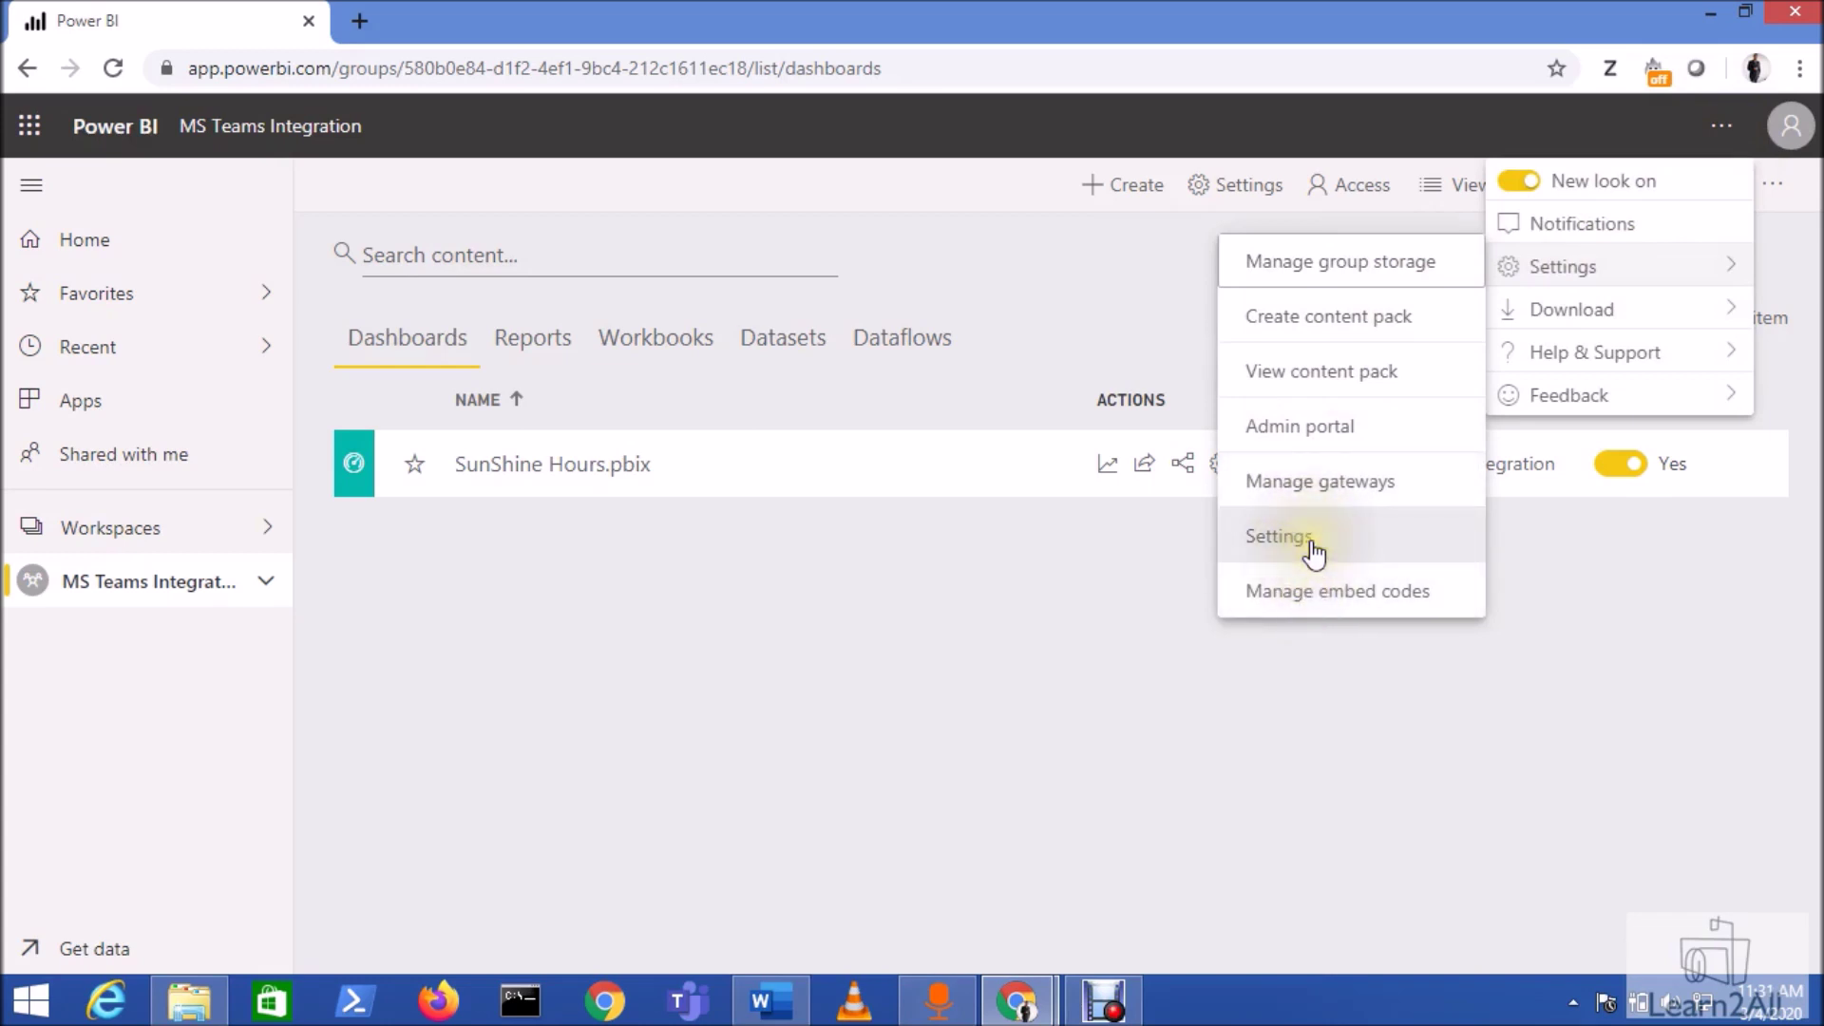
click(1334, 442)
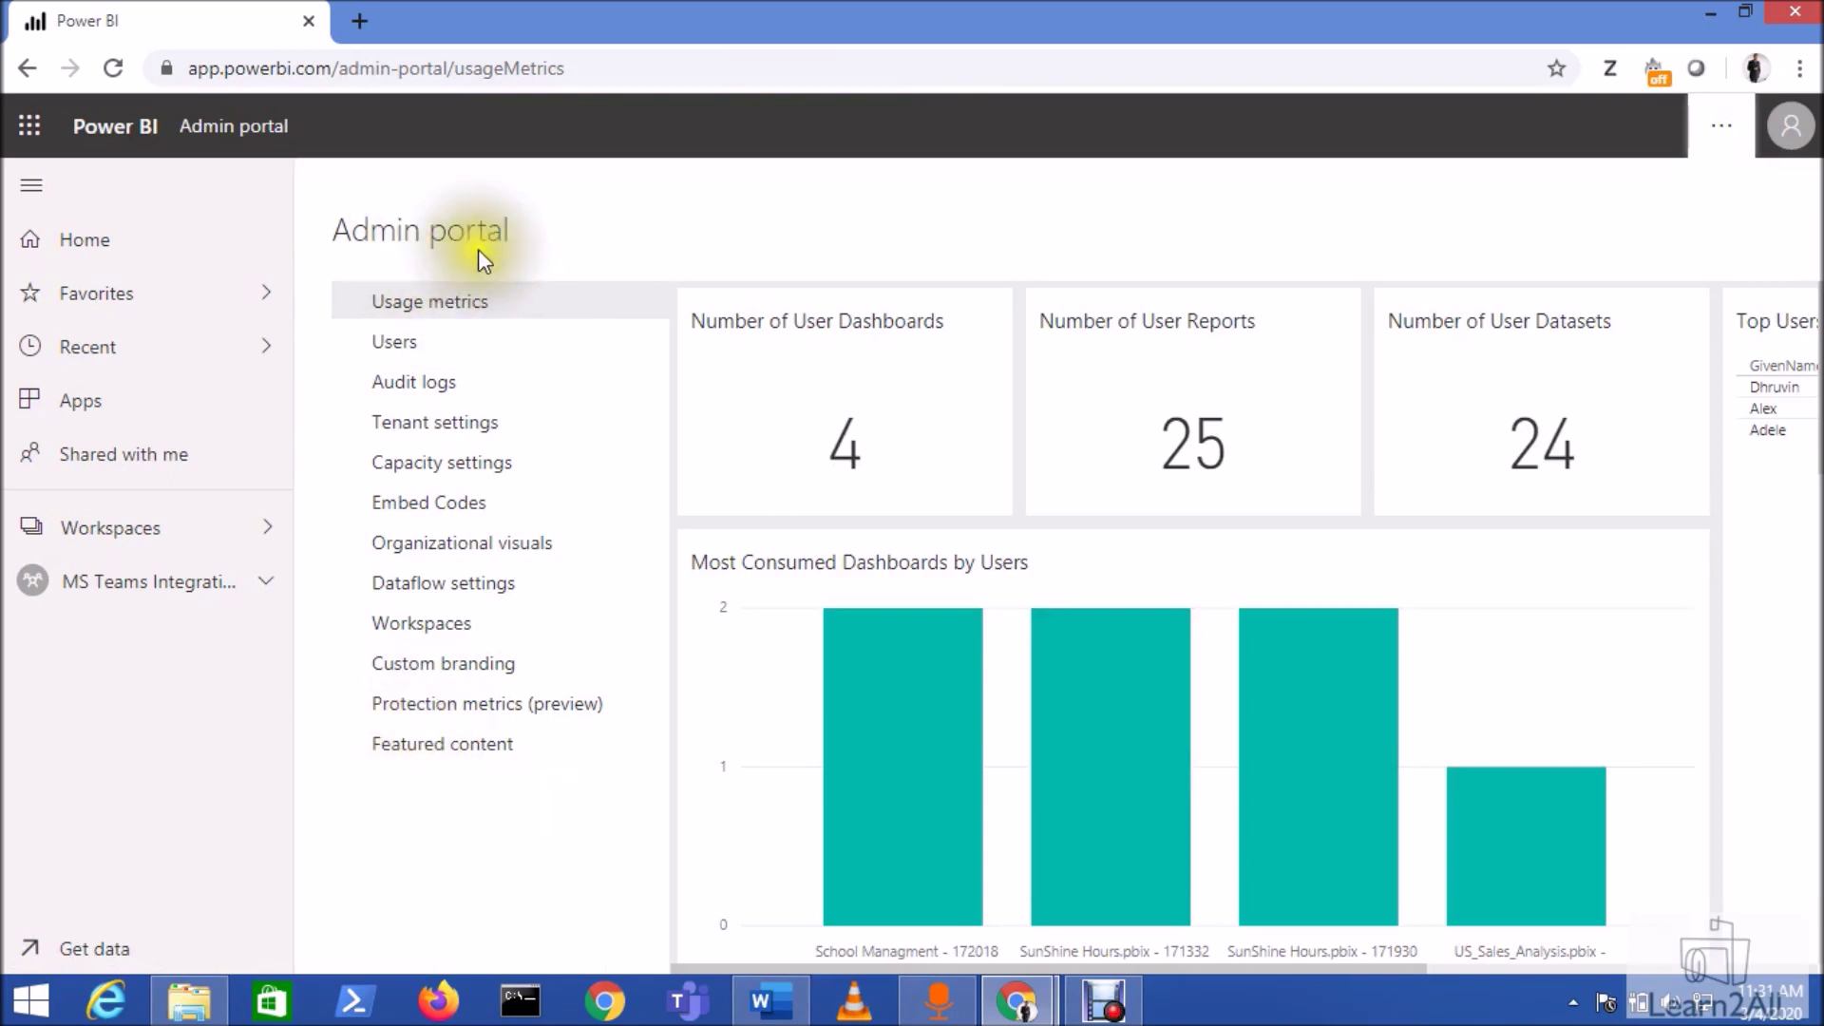
click(435, 752)
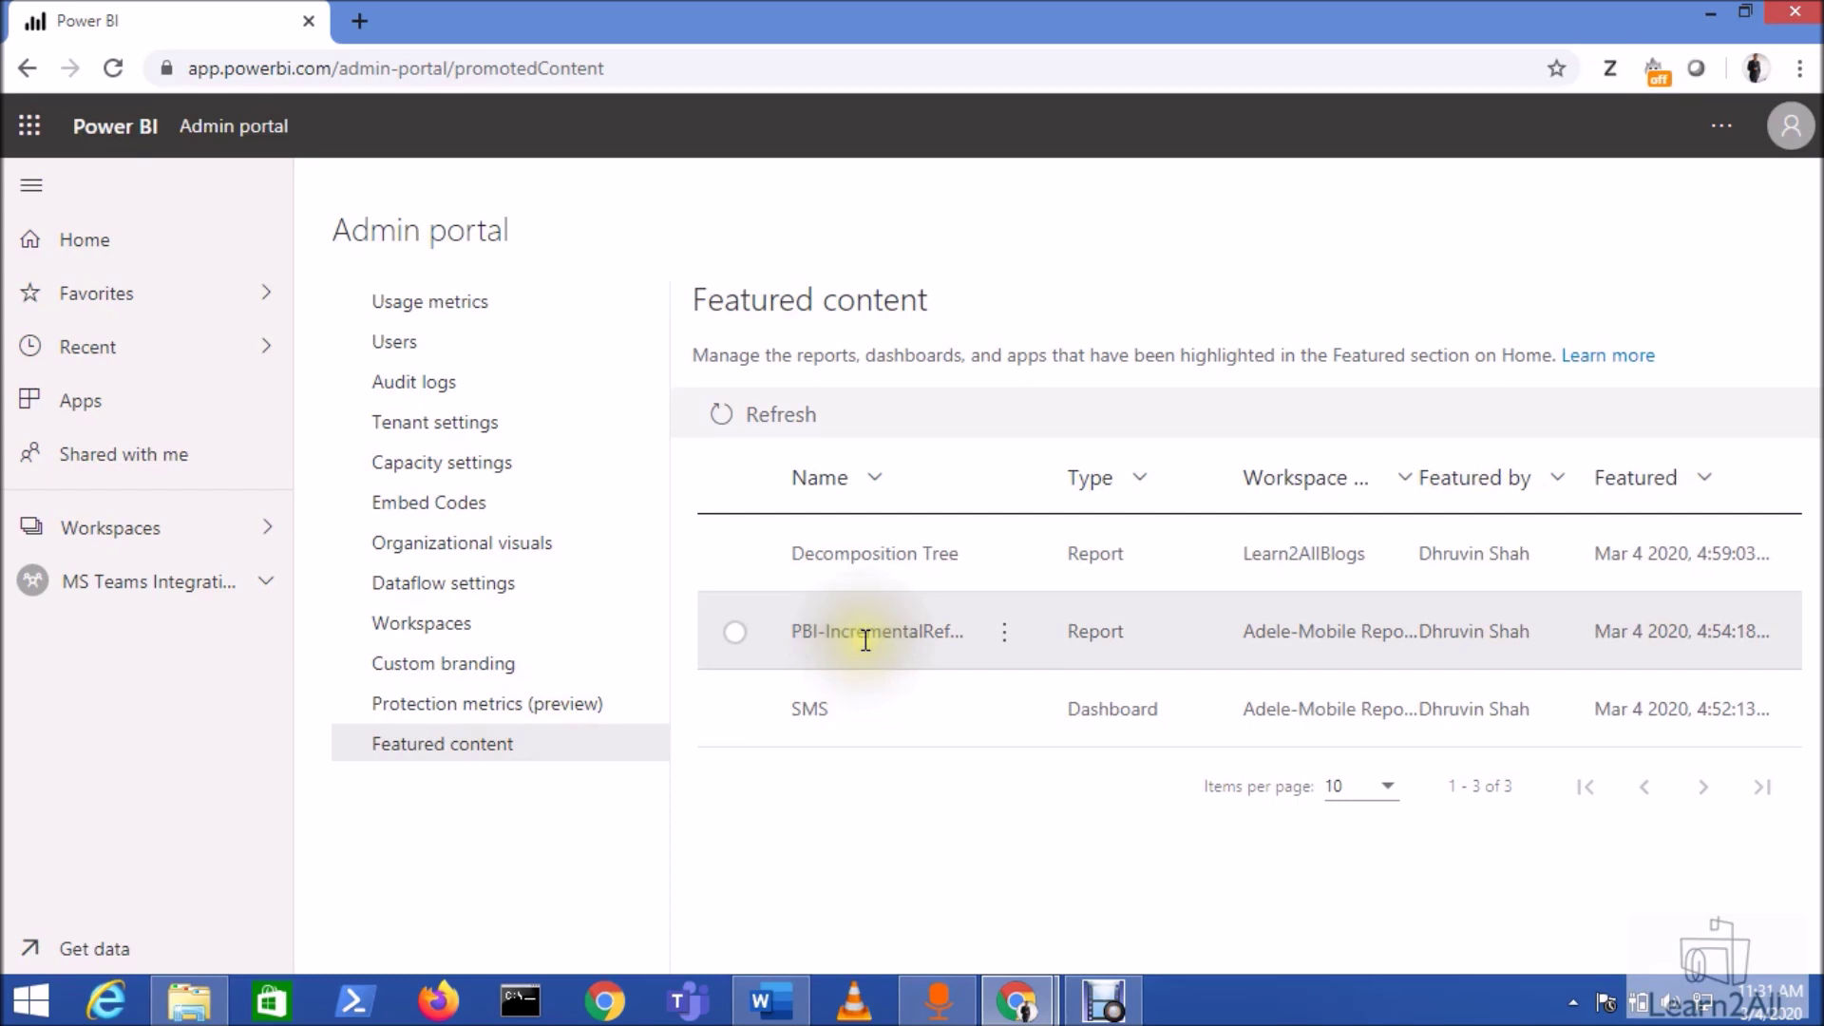
Delete the Decomposition Tree report from the featured content, and return to the home page
click(1002, 555)
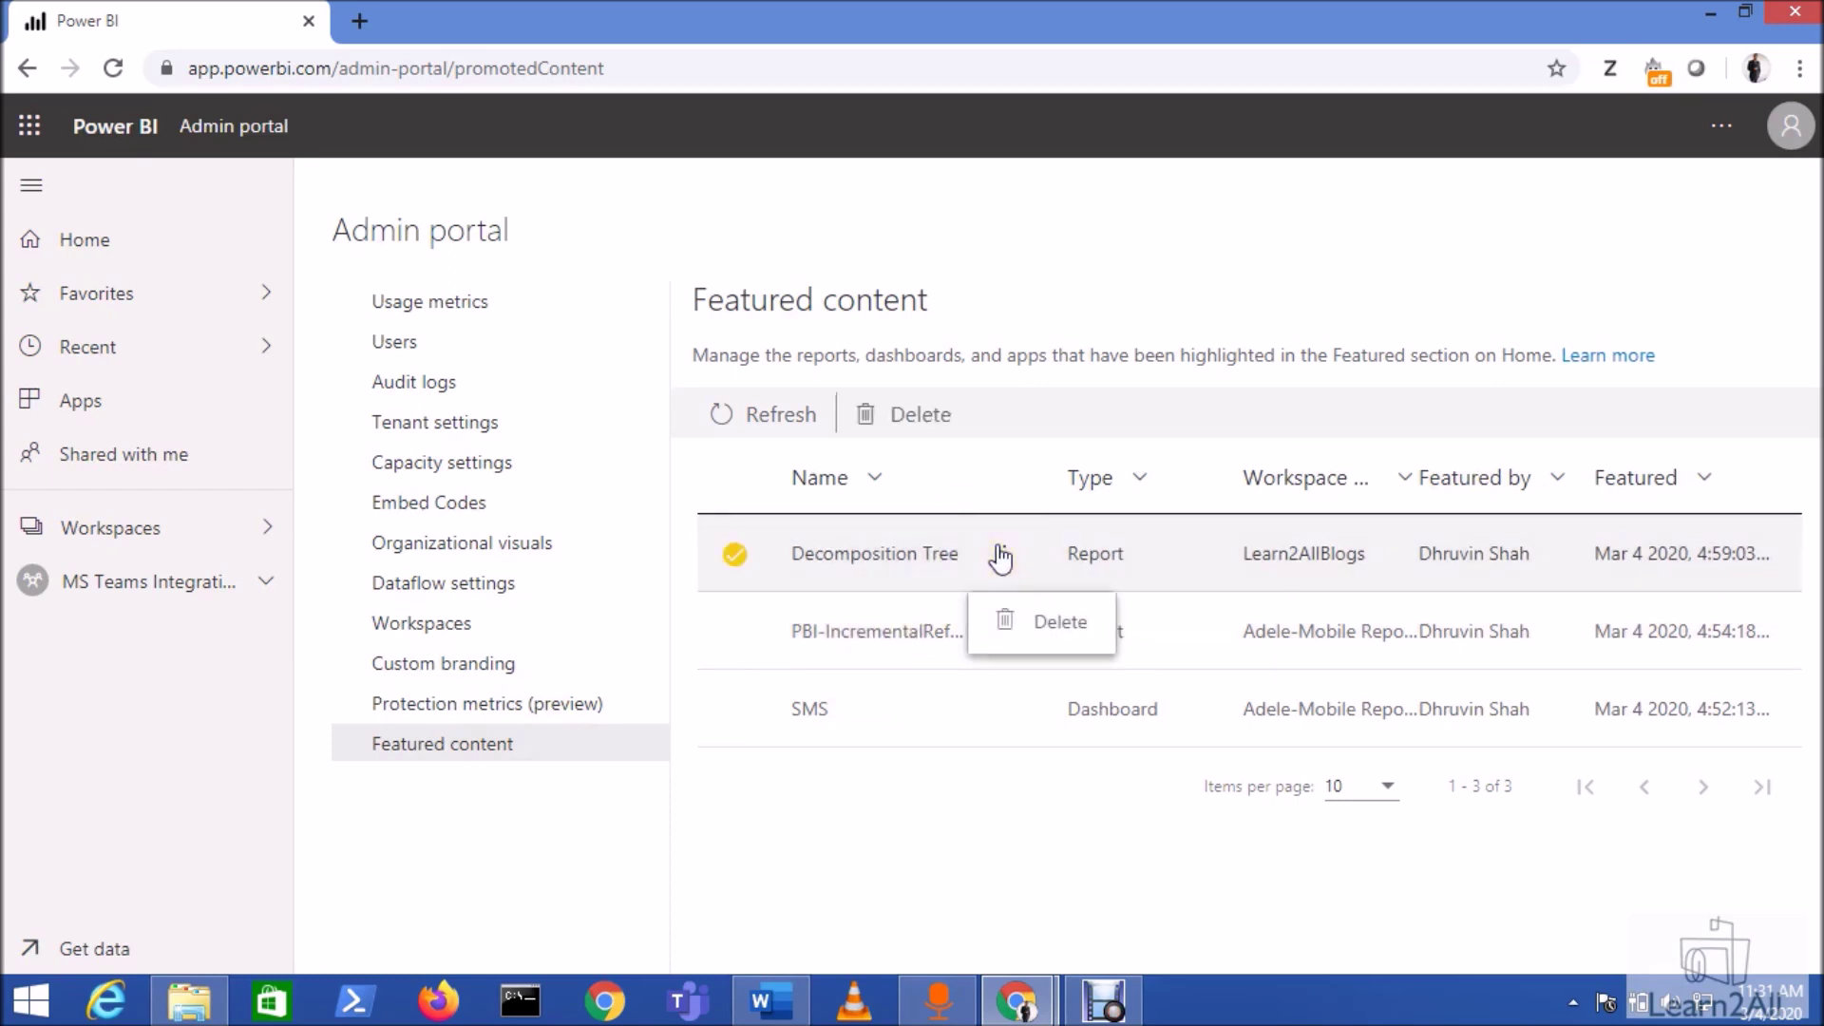
click(1061, 627)
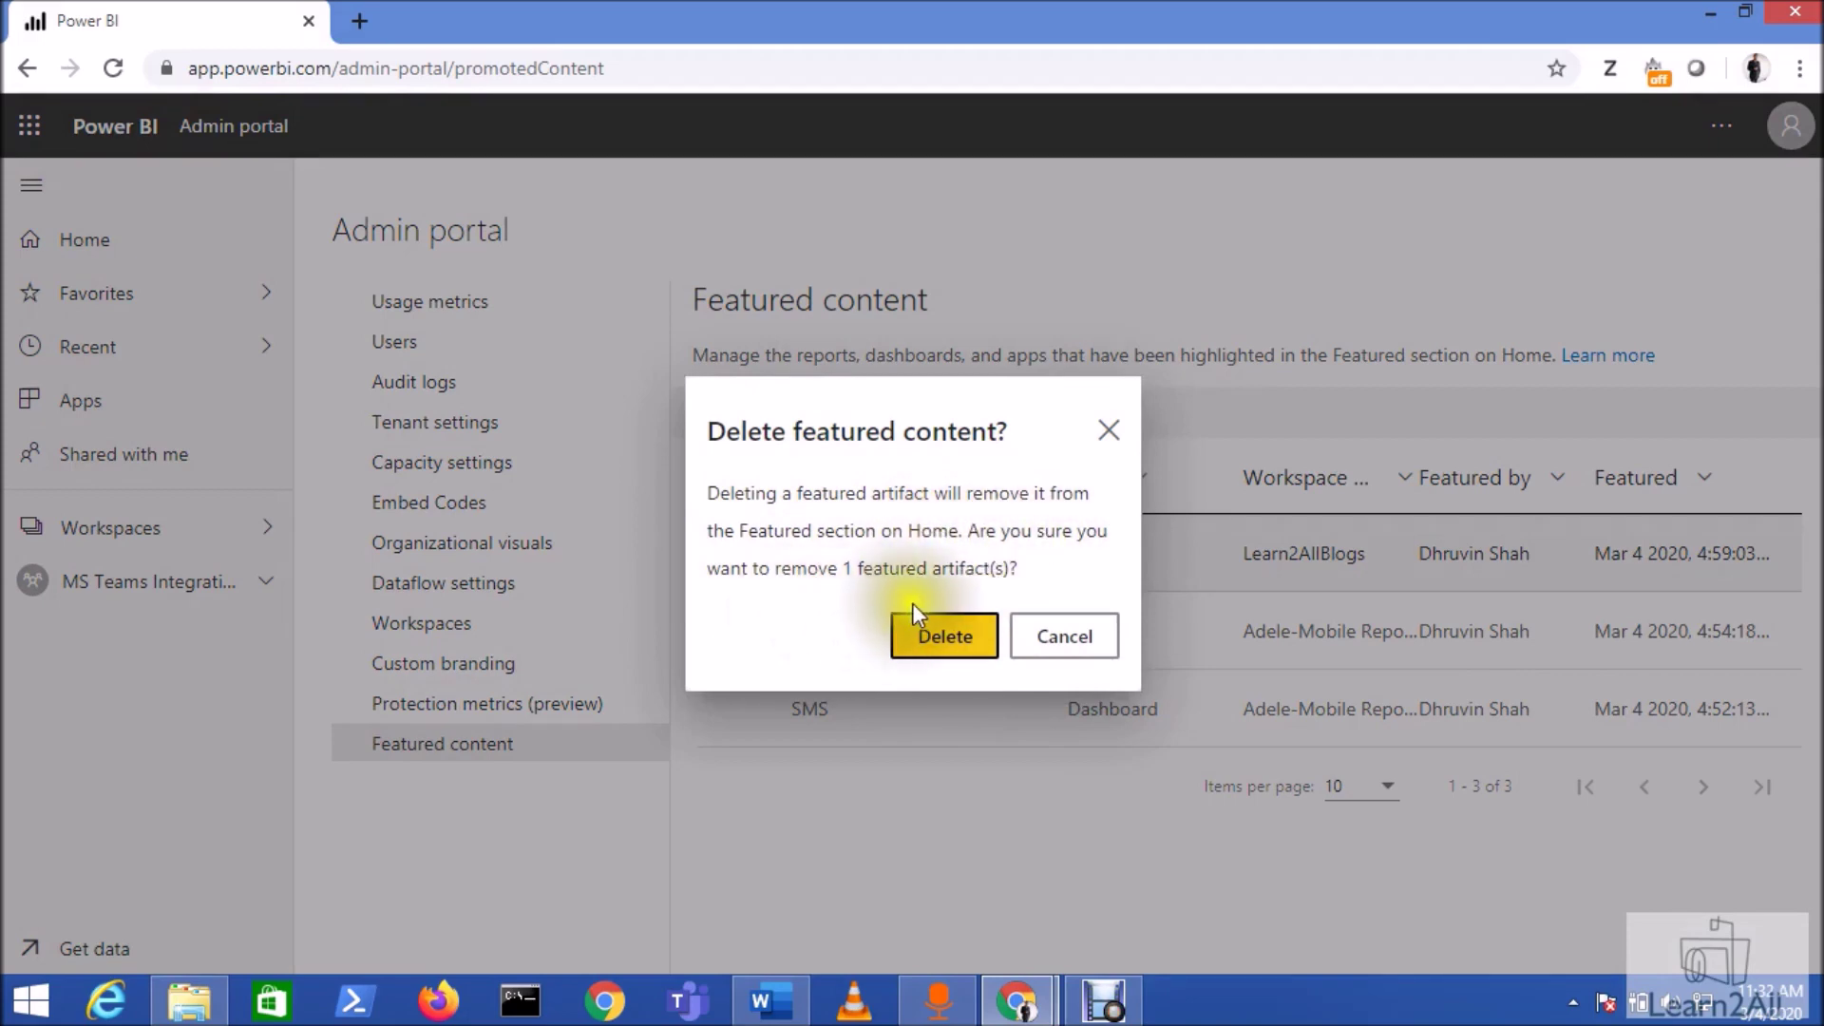
click(956, 641)
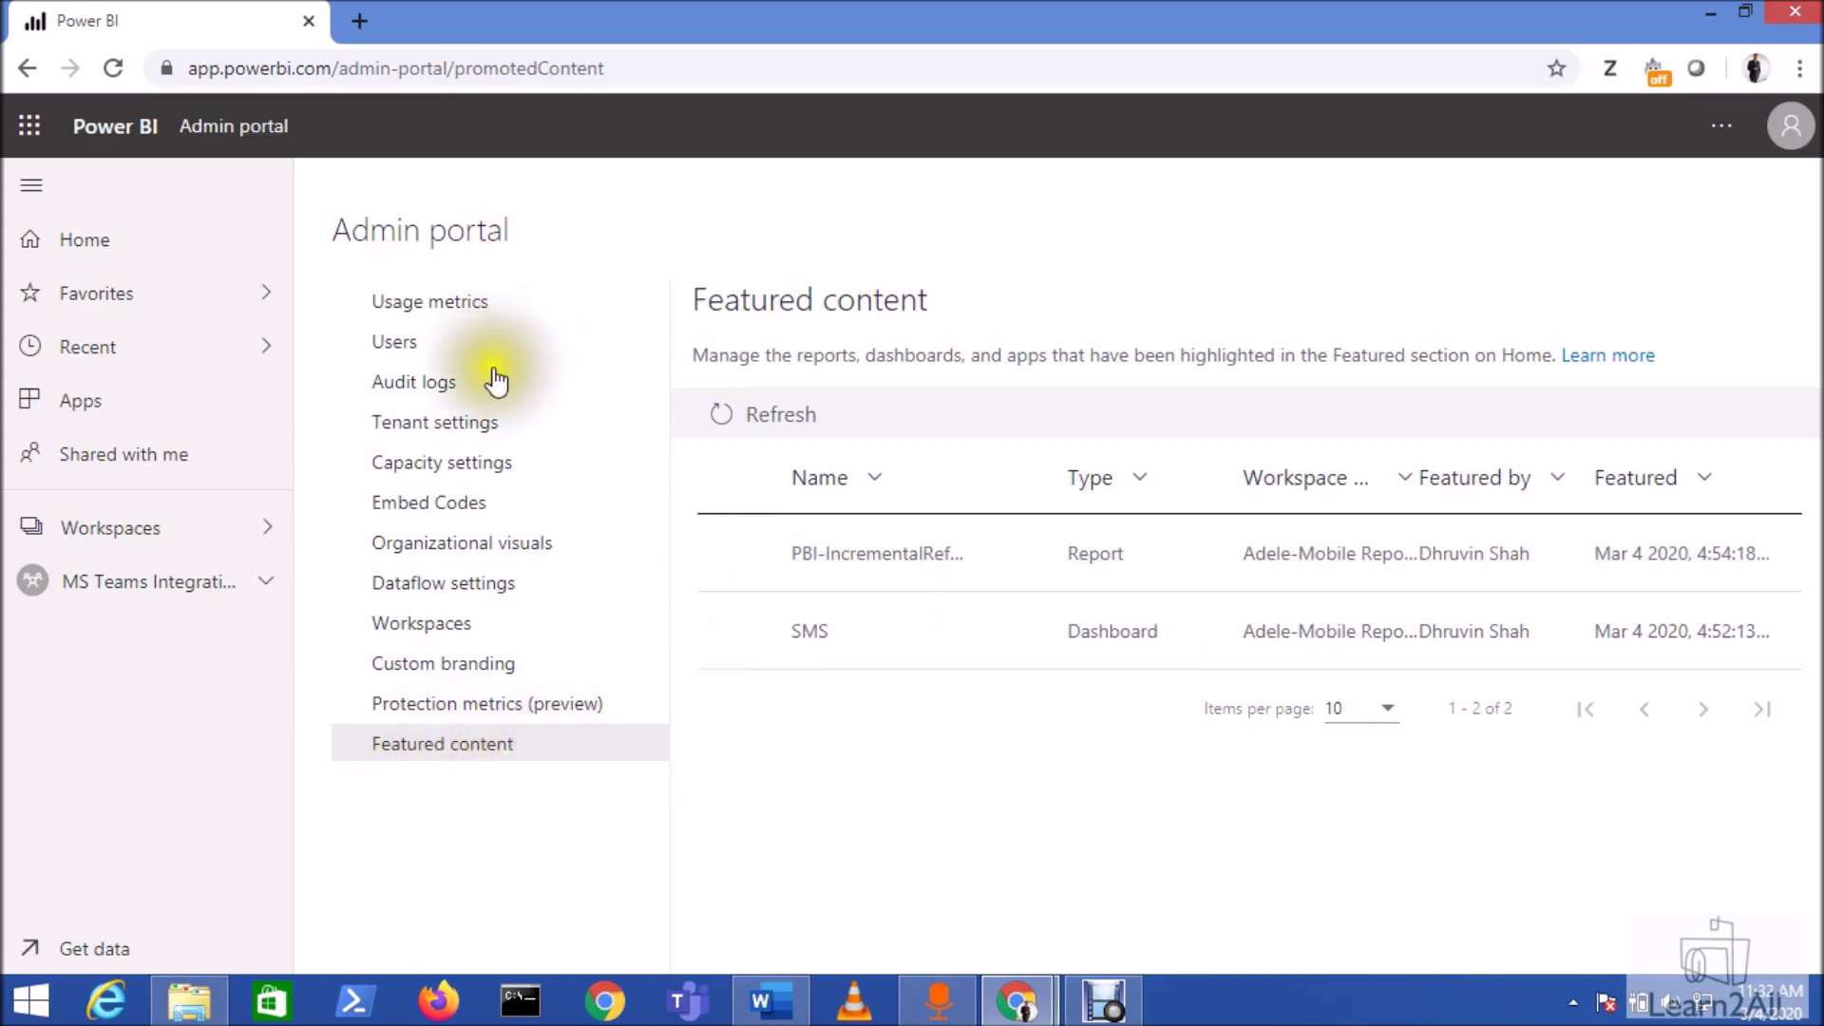
click(176, 247)
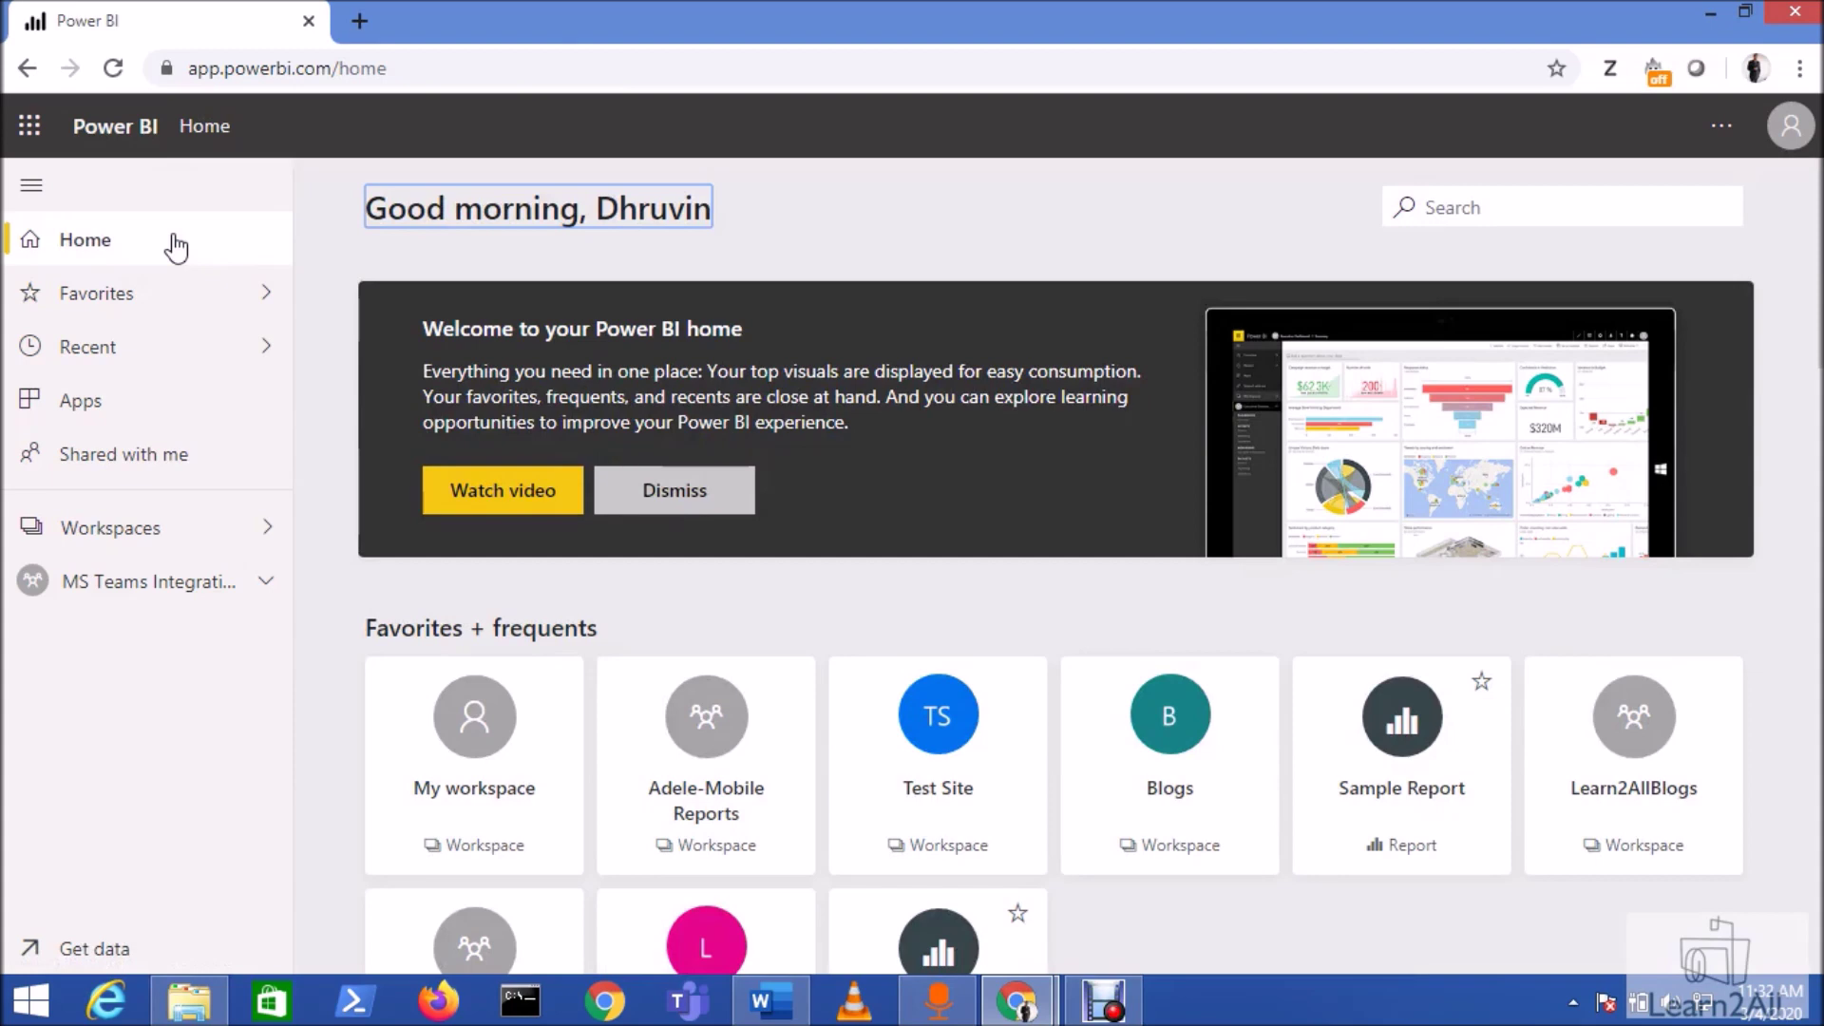